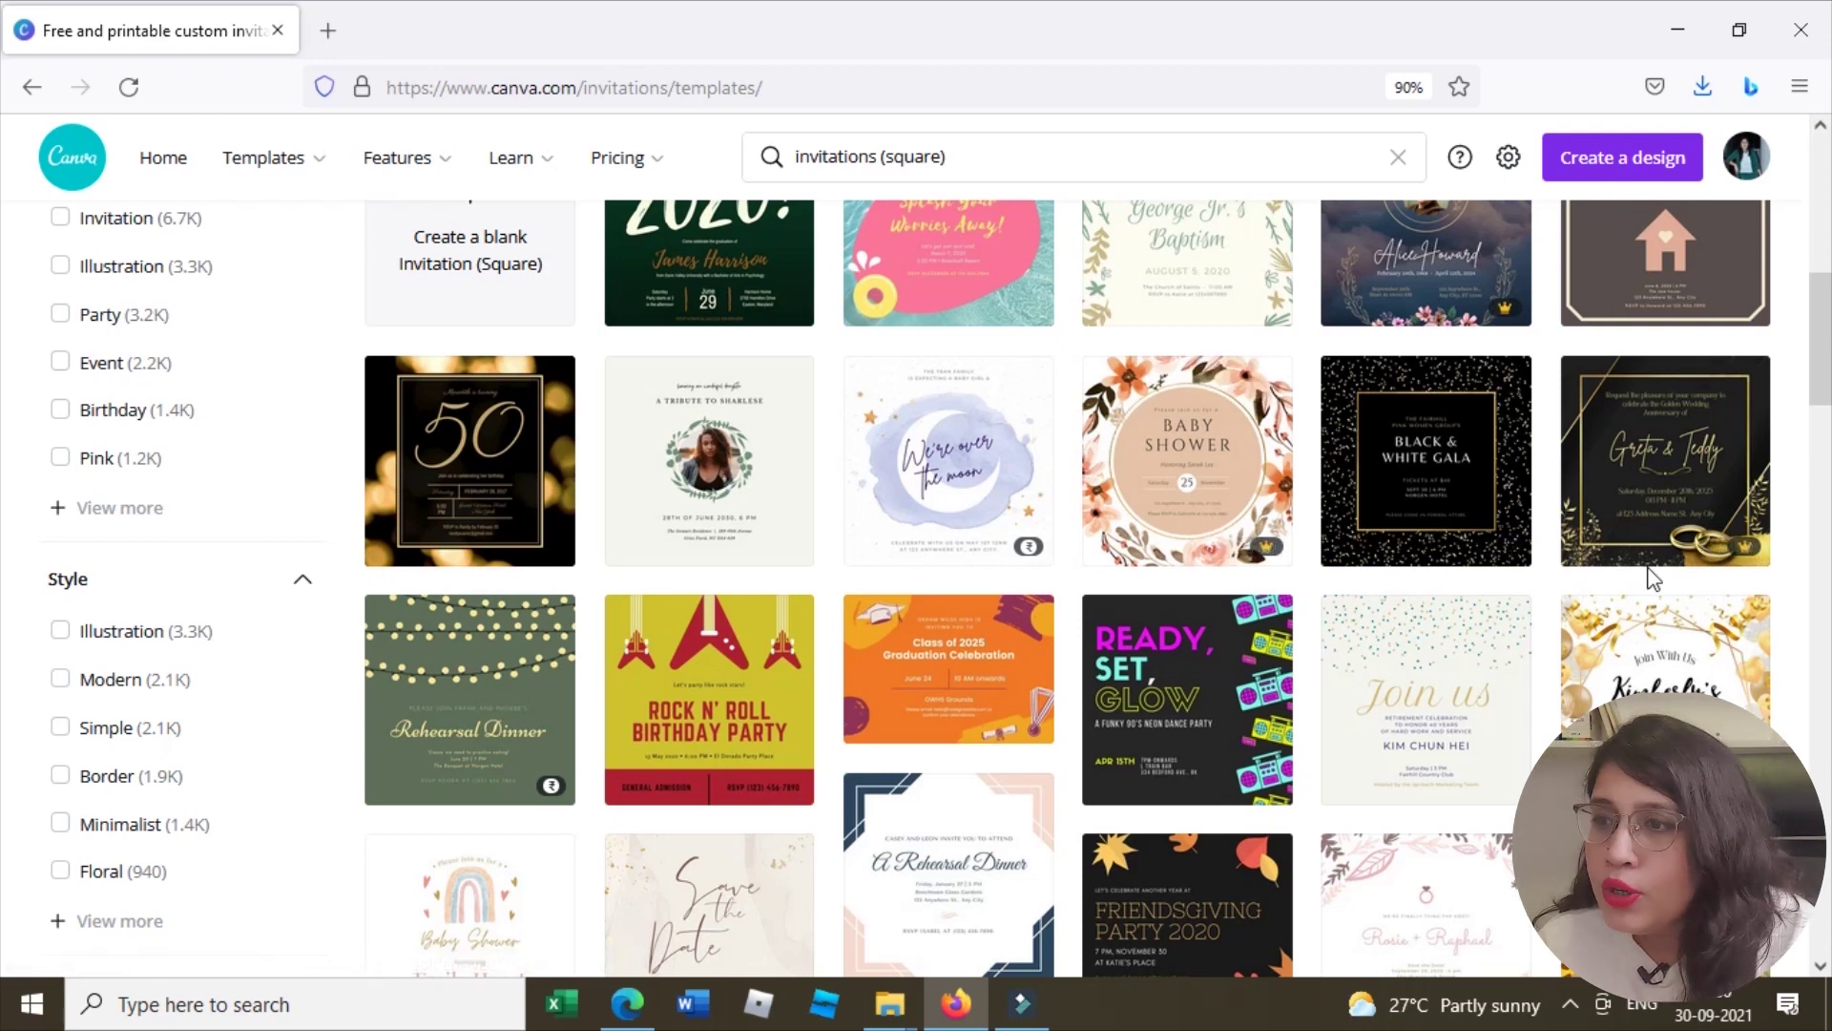
Step: Open the square invitation template "Gold and Green Leaves and Dove Boy Baptism Invitation" for customizing
click(1830, 217)
click(1830, 441)
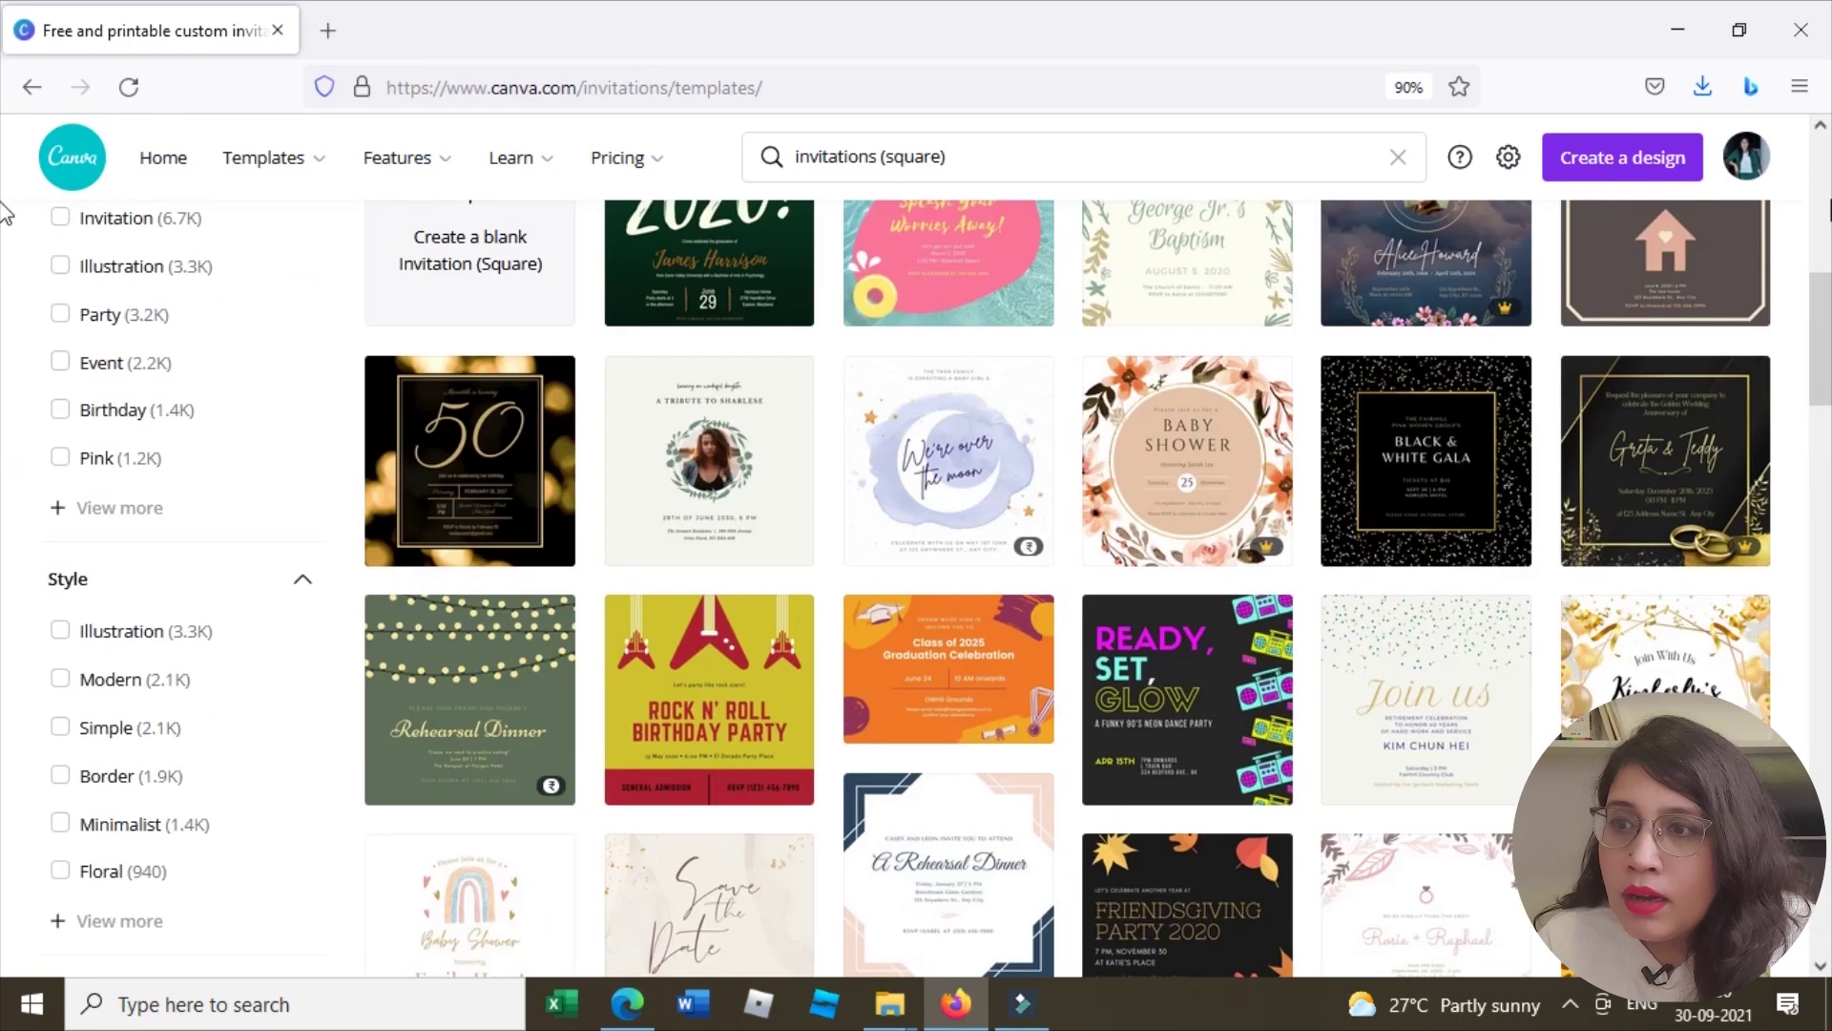
click(1821, 127)
scroll(1821, 138, up, 4)
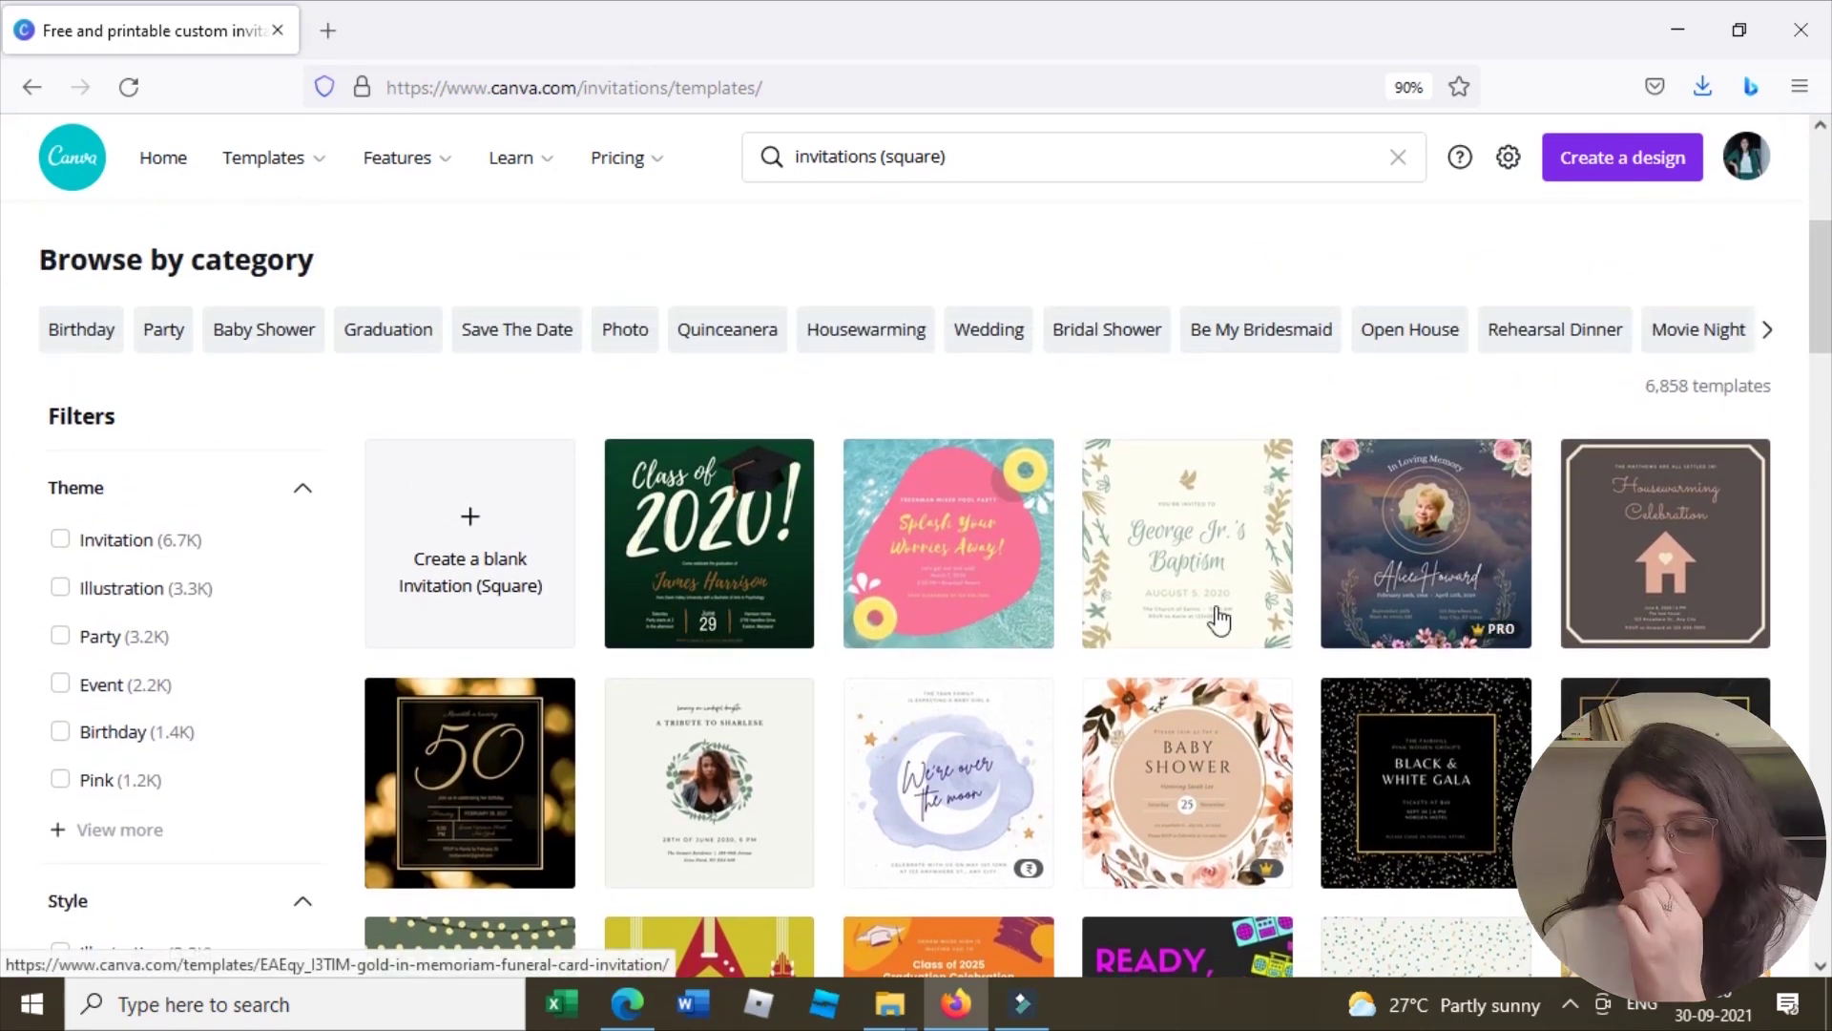
click(1177, 611)
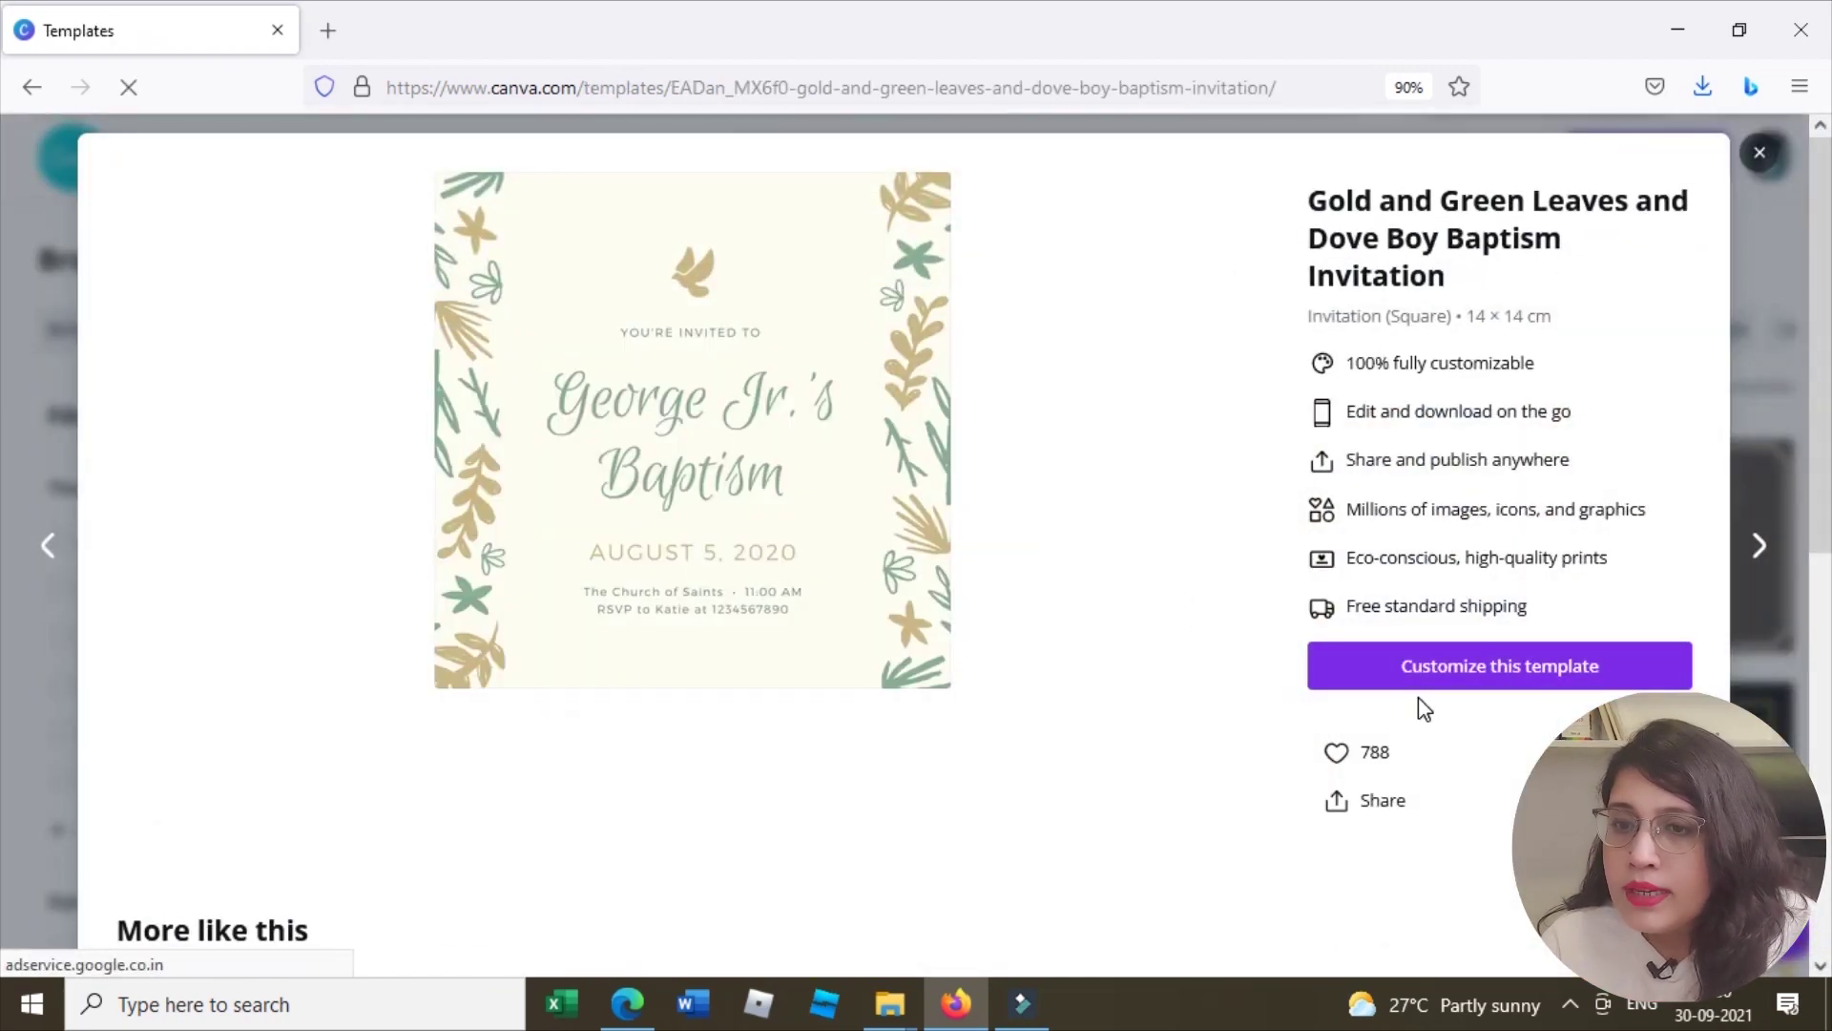
click(1505, 671)
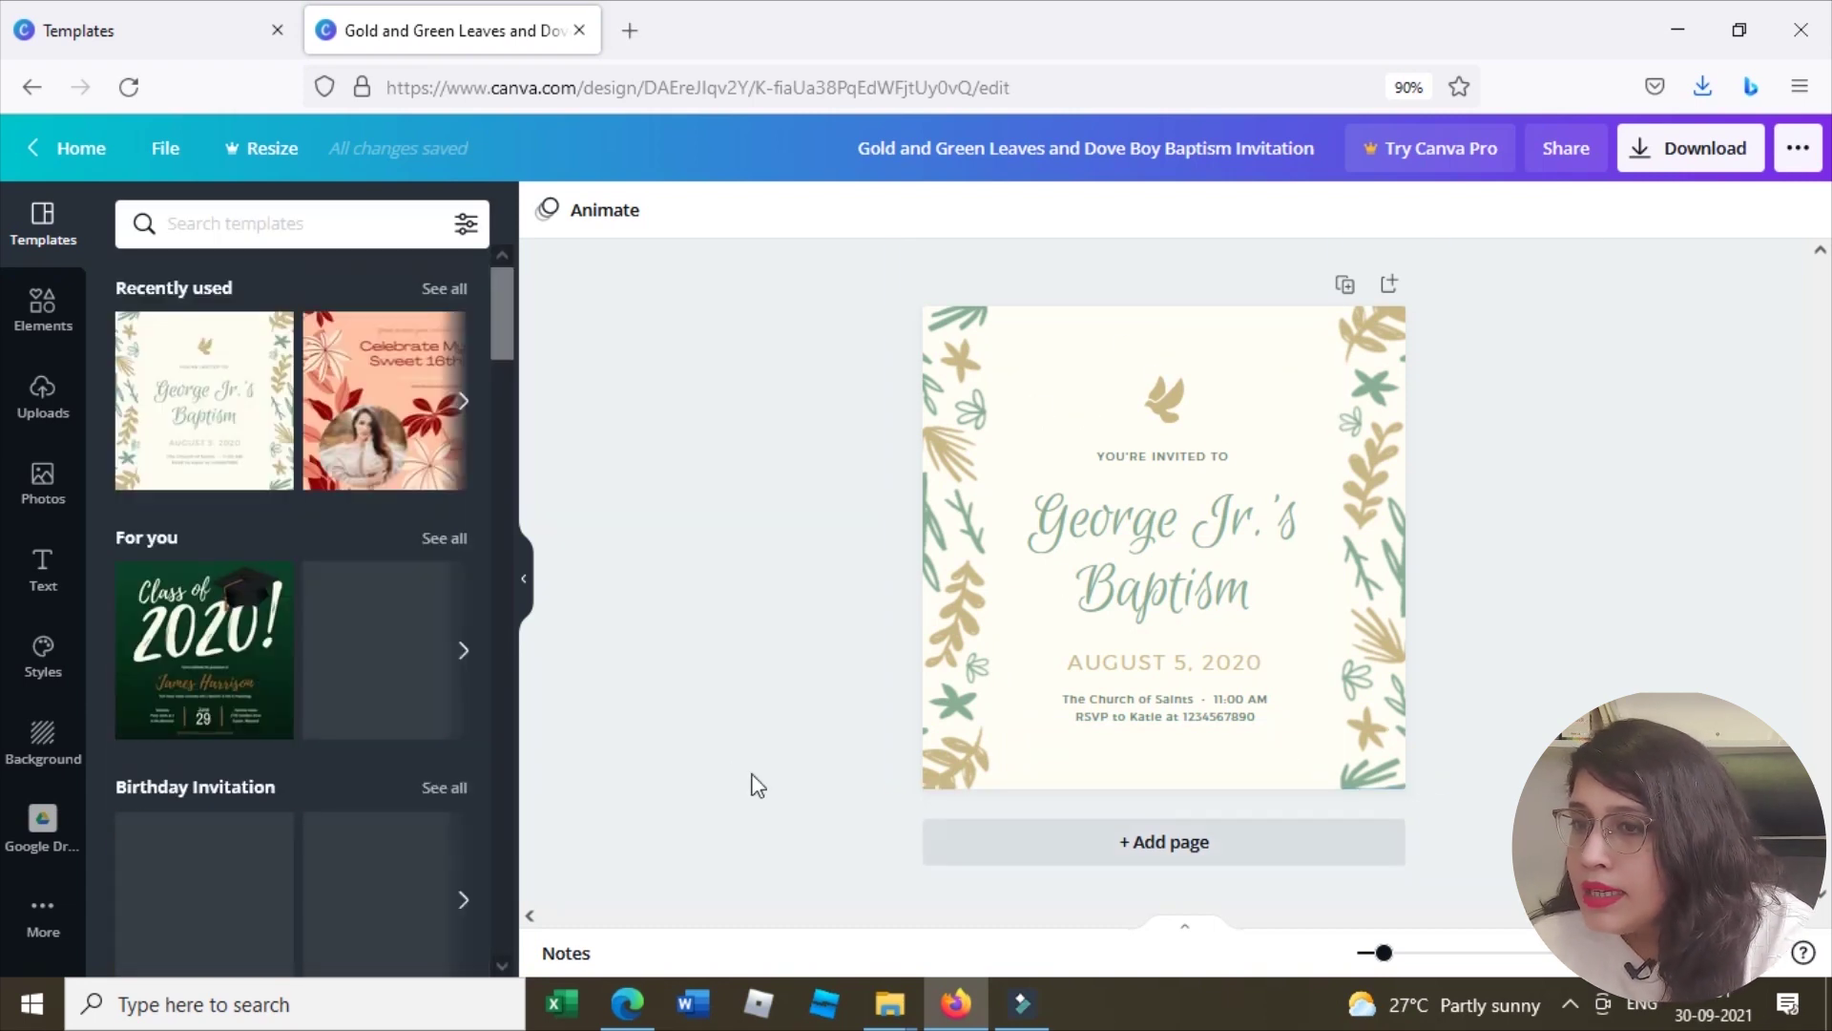
Step: Try the Shrikhand, Barlow Bold and Caveat styles on the invitation, and apply the Martel Heavy / Assistant Regular style
click(53, 668)
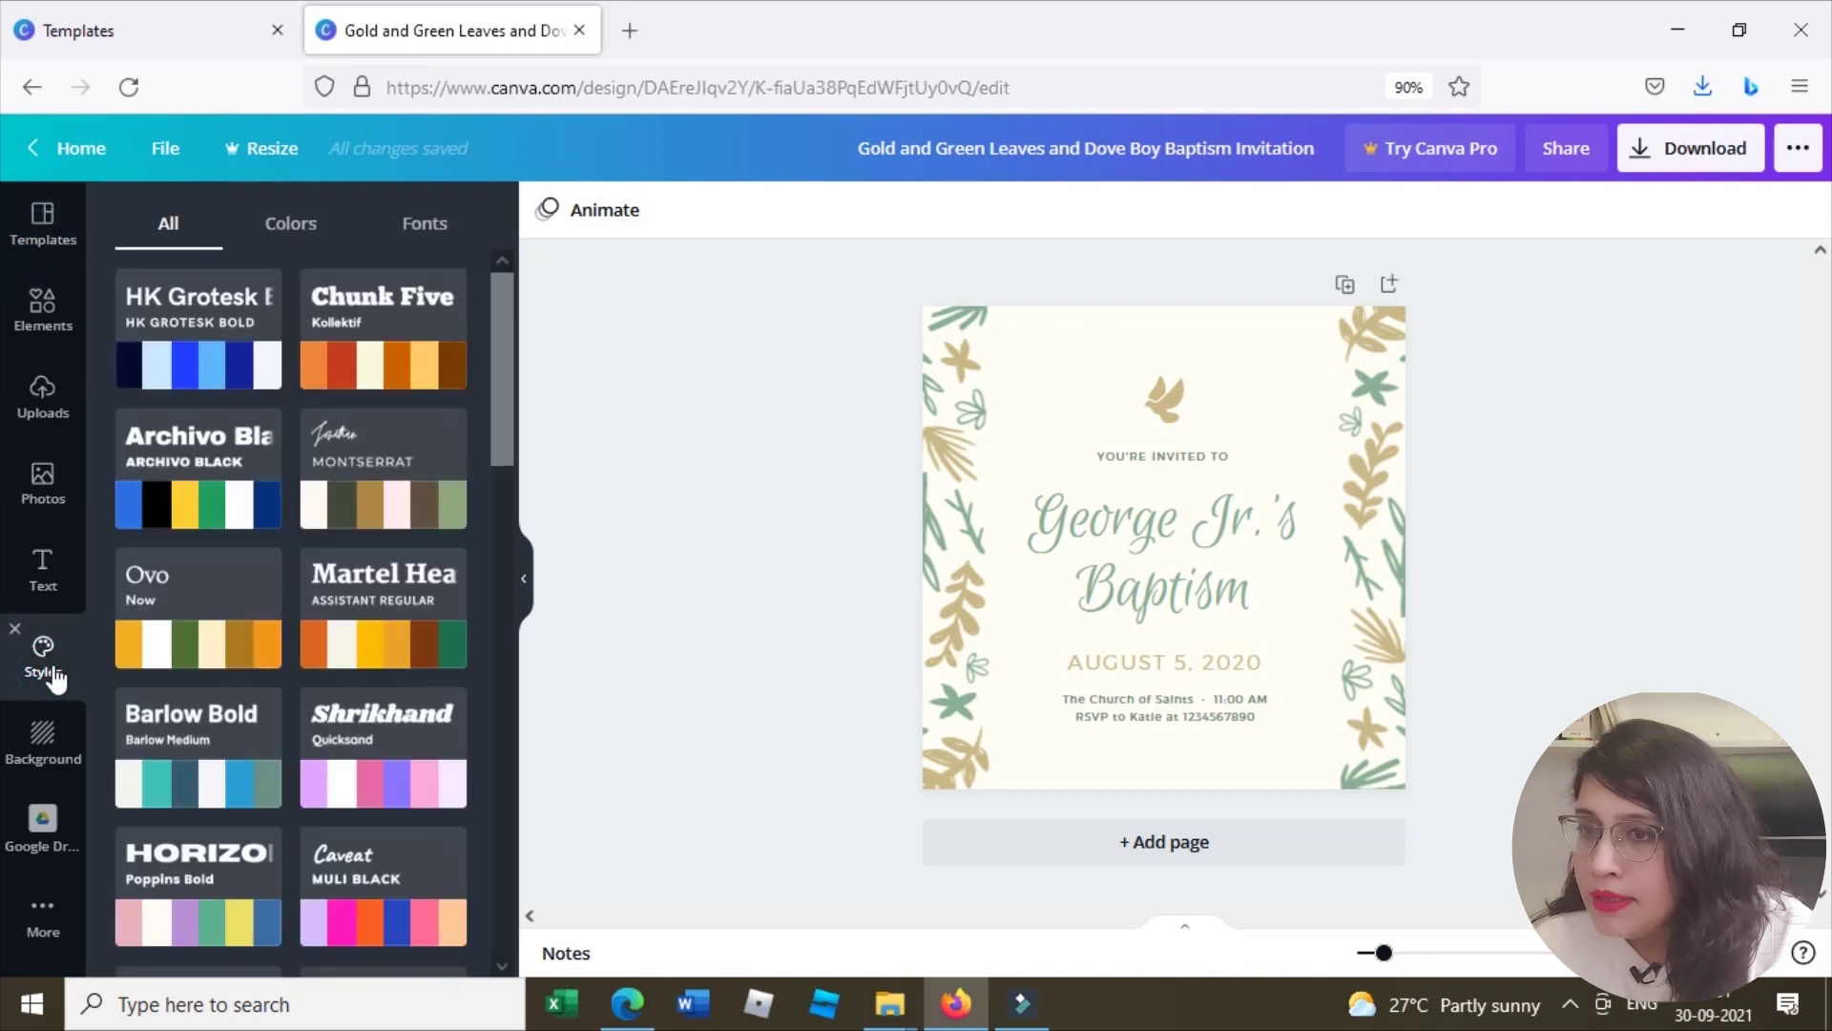
click(363, 796)
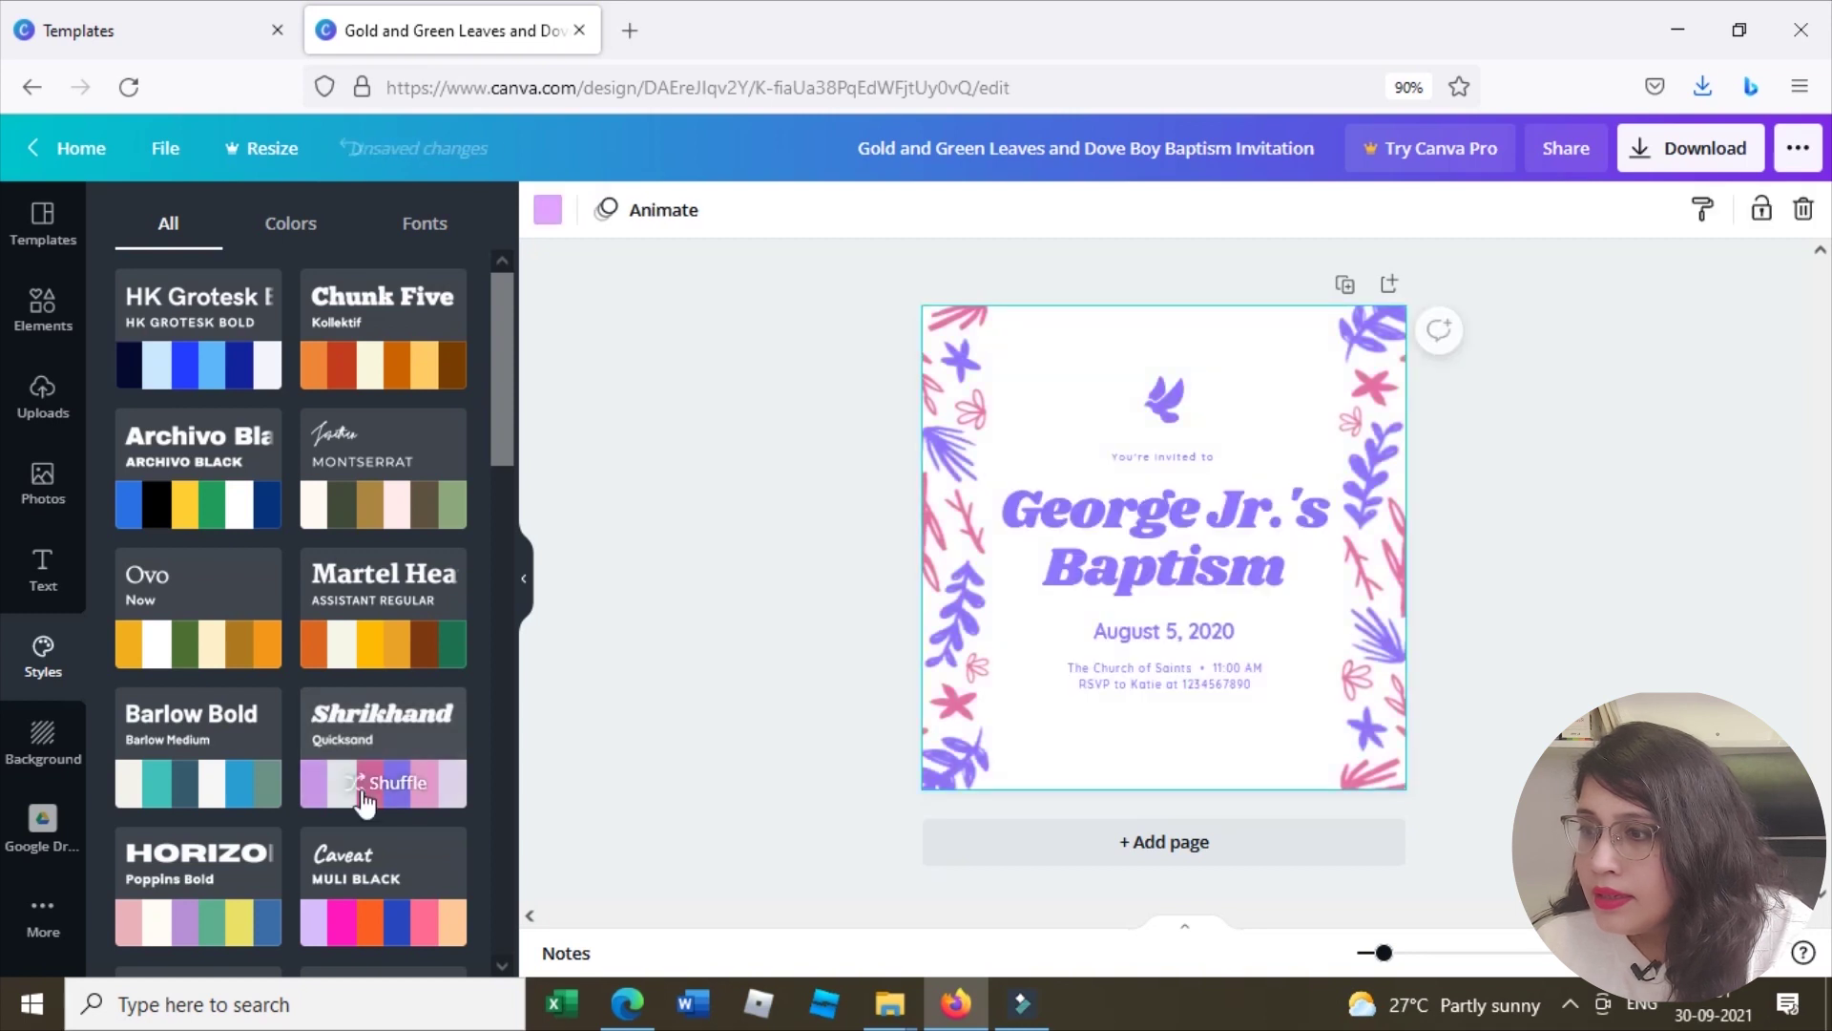
click(231, 791)
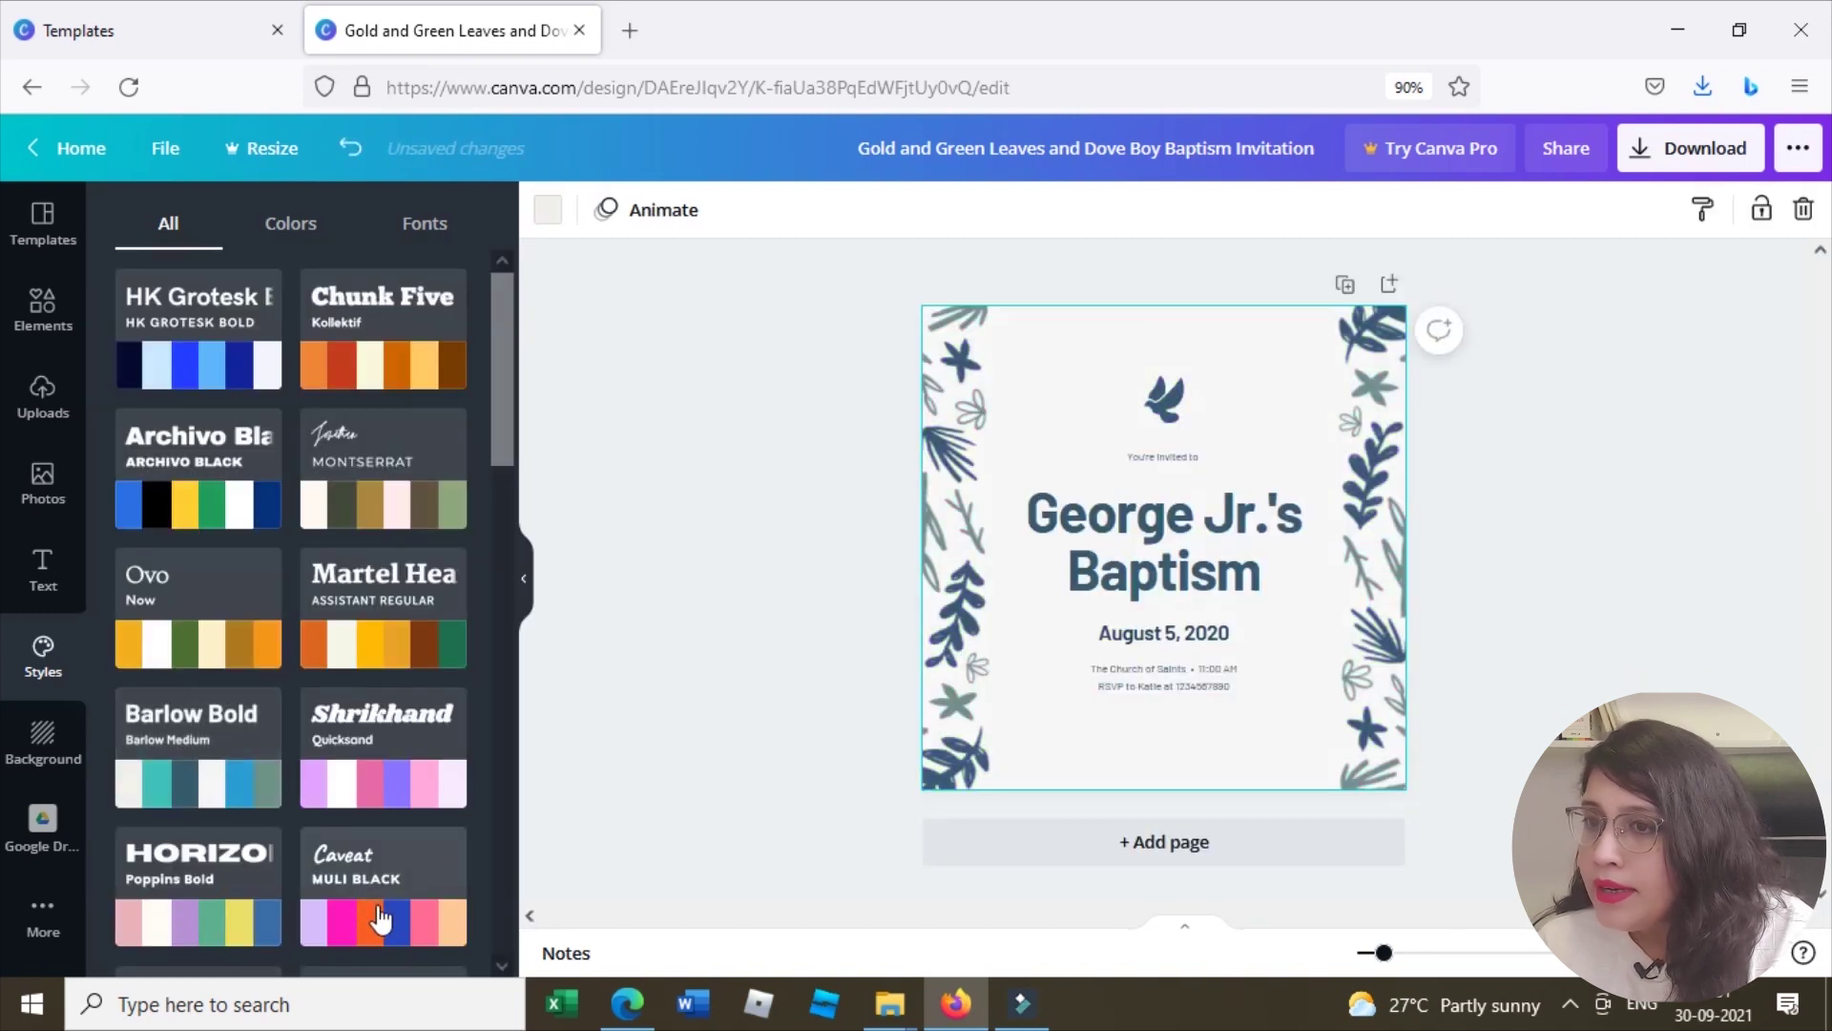
click(380, 917)
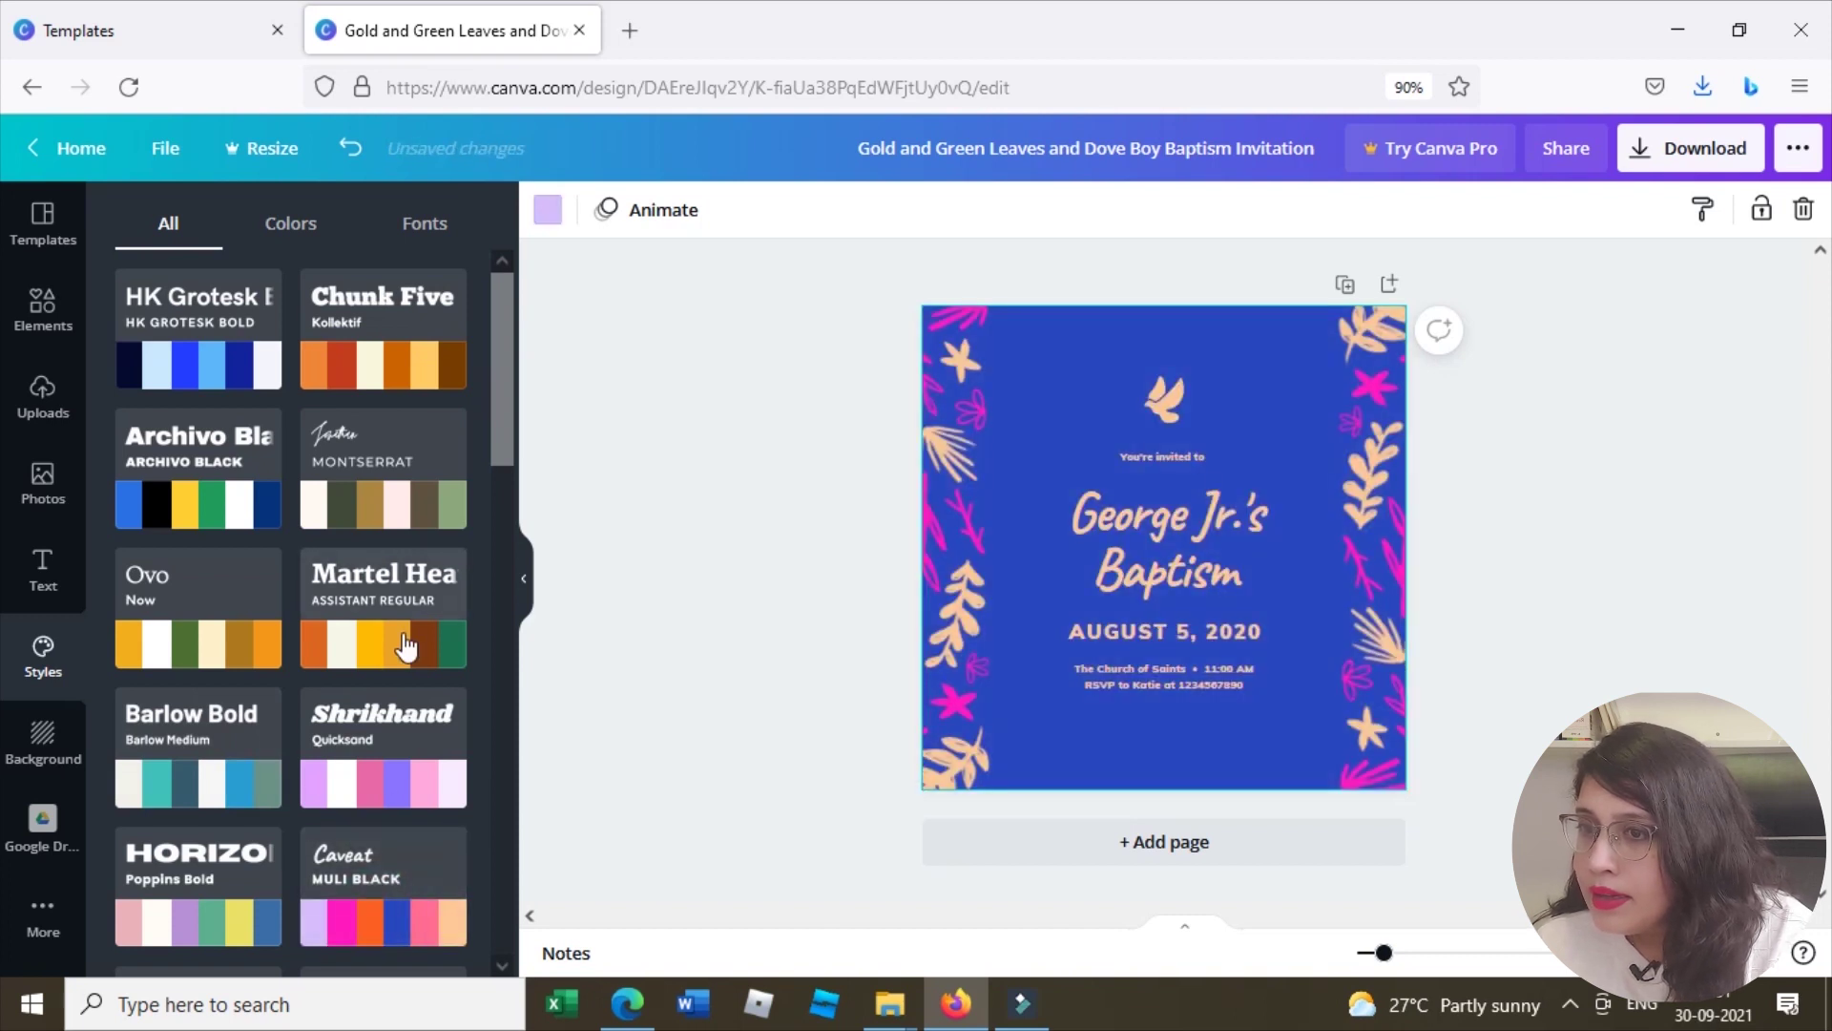
click(404, 641)
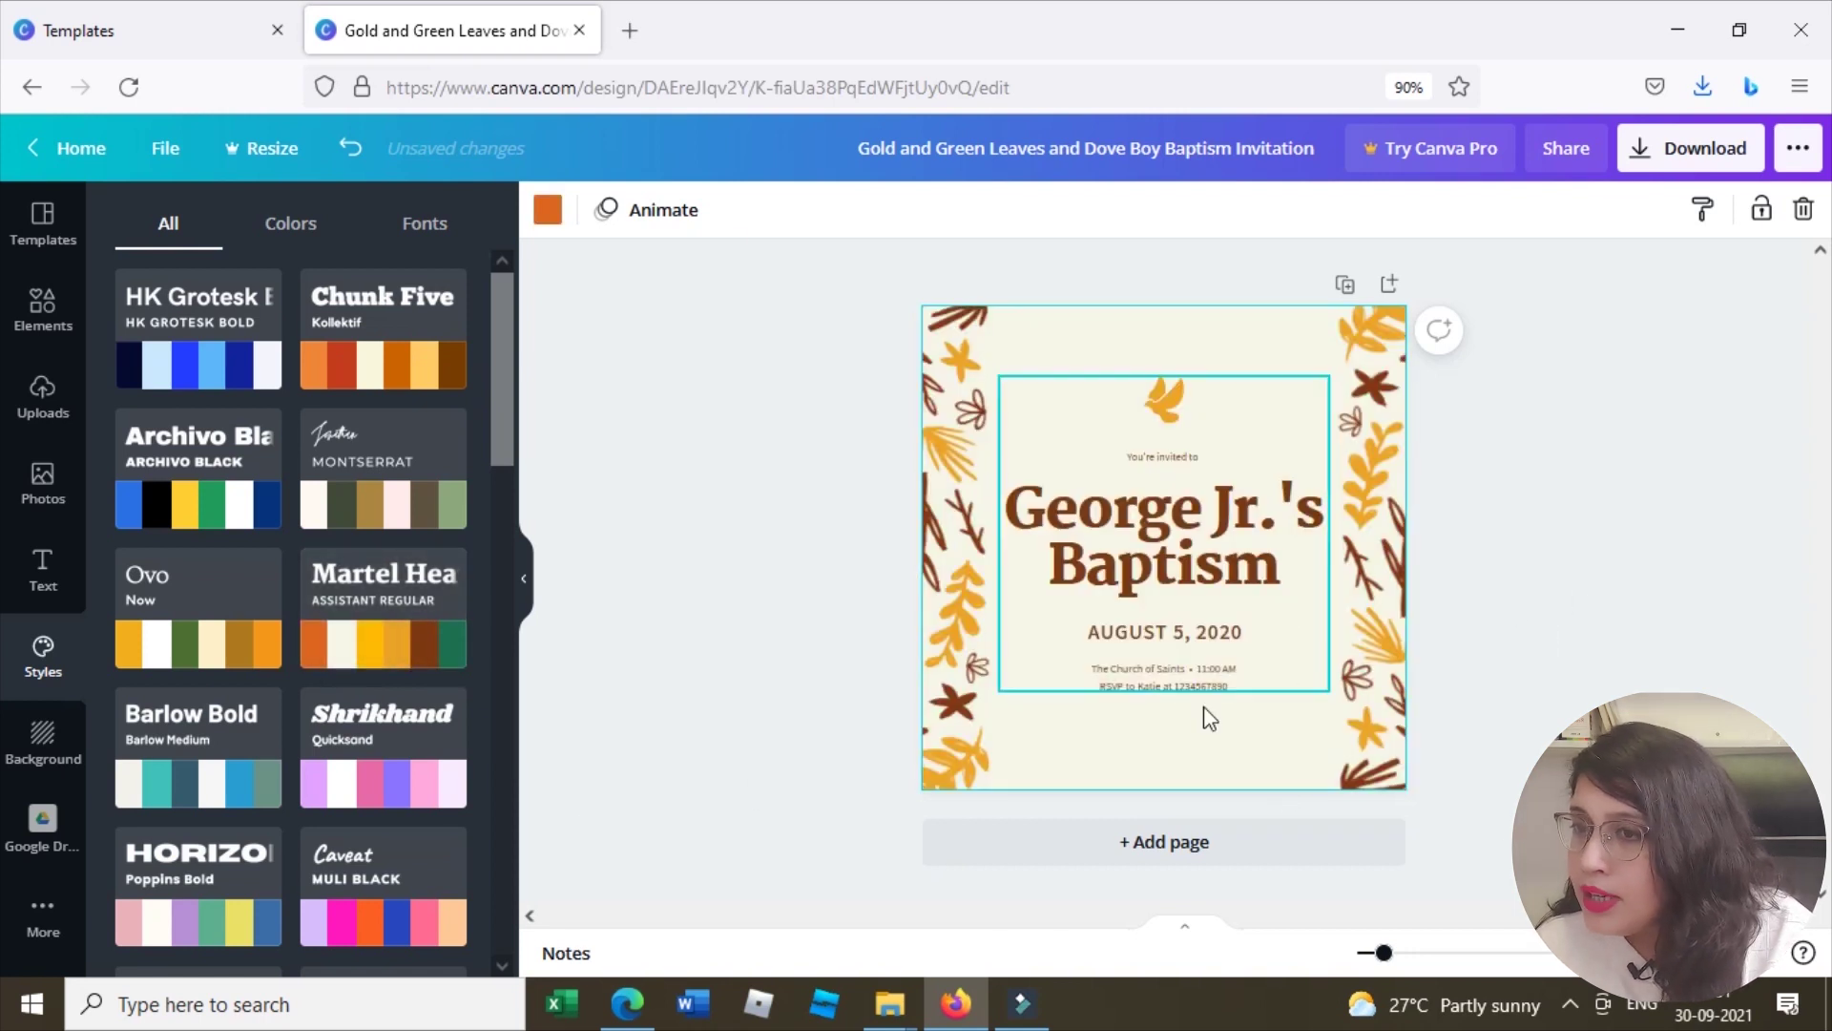
Step: Try several background images on the page, including pastel bokeh, grey gradient and dark wood, and apply the blue bokeh one
click(47, 759)
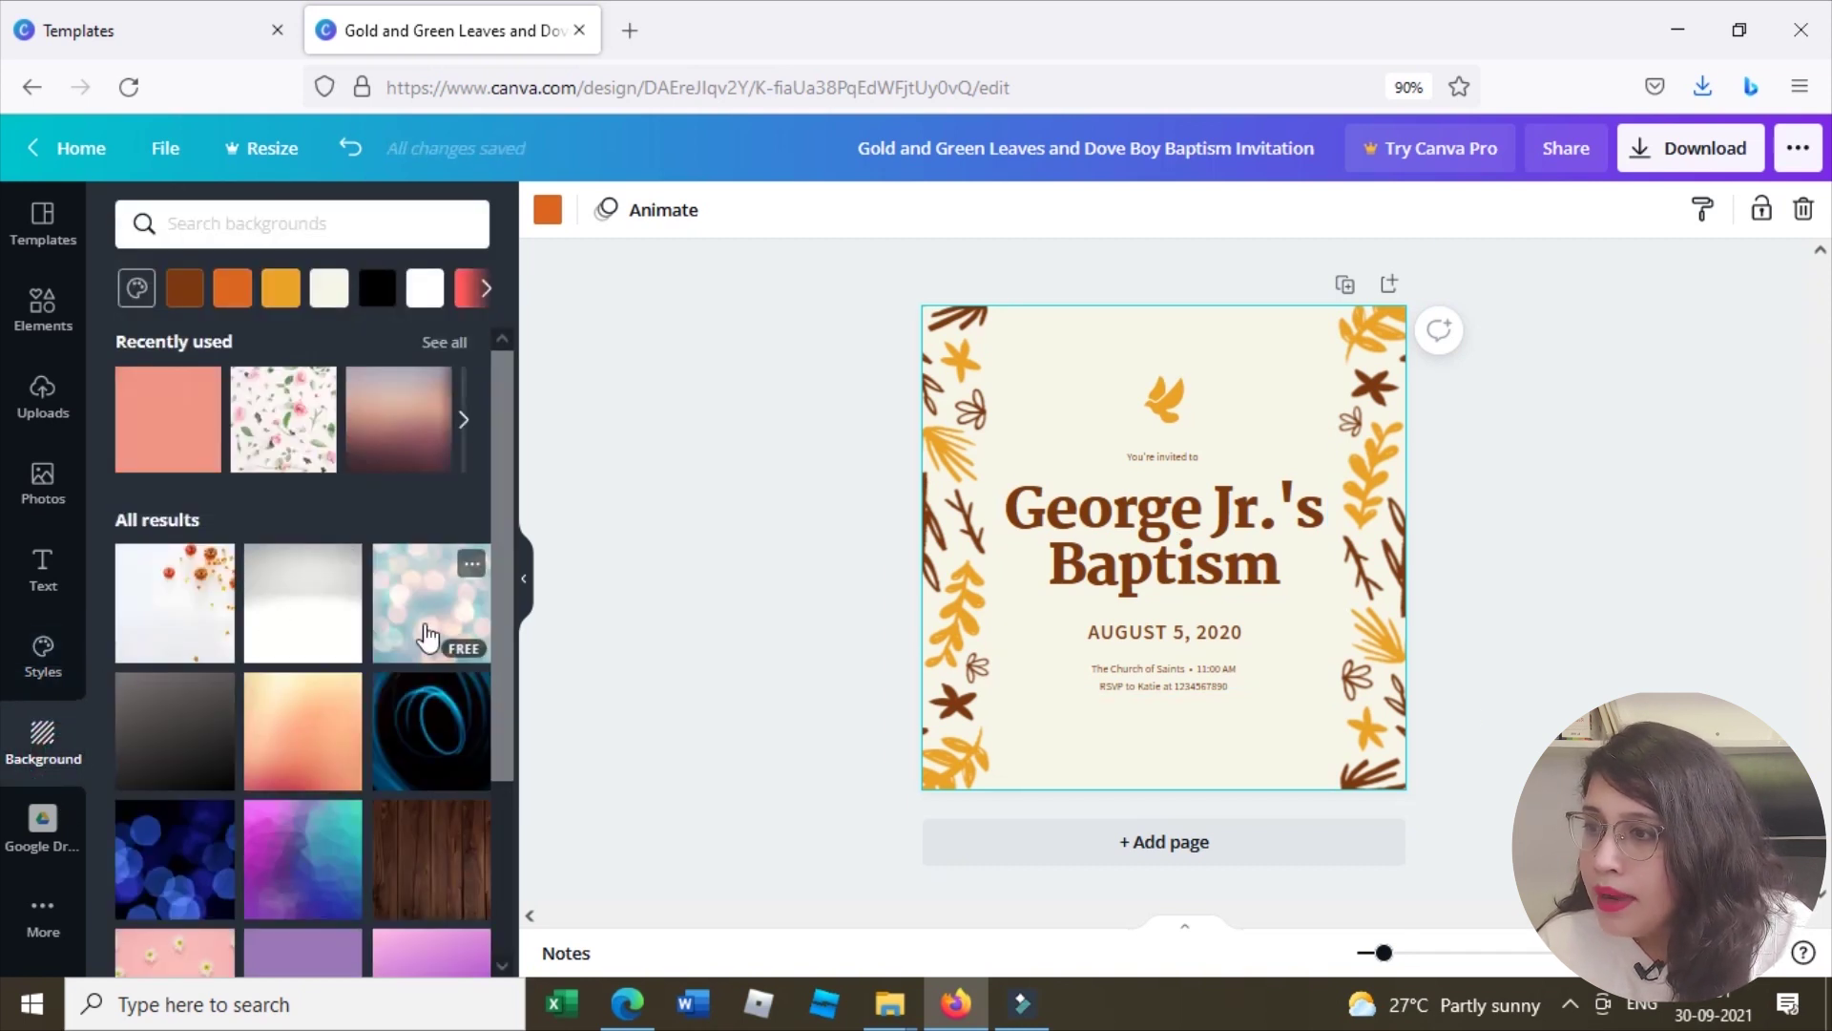
click(427, 635)
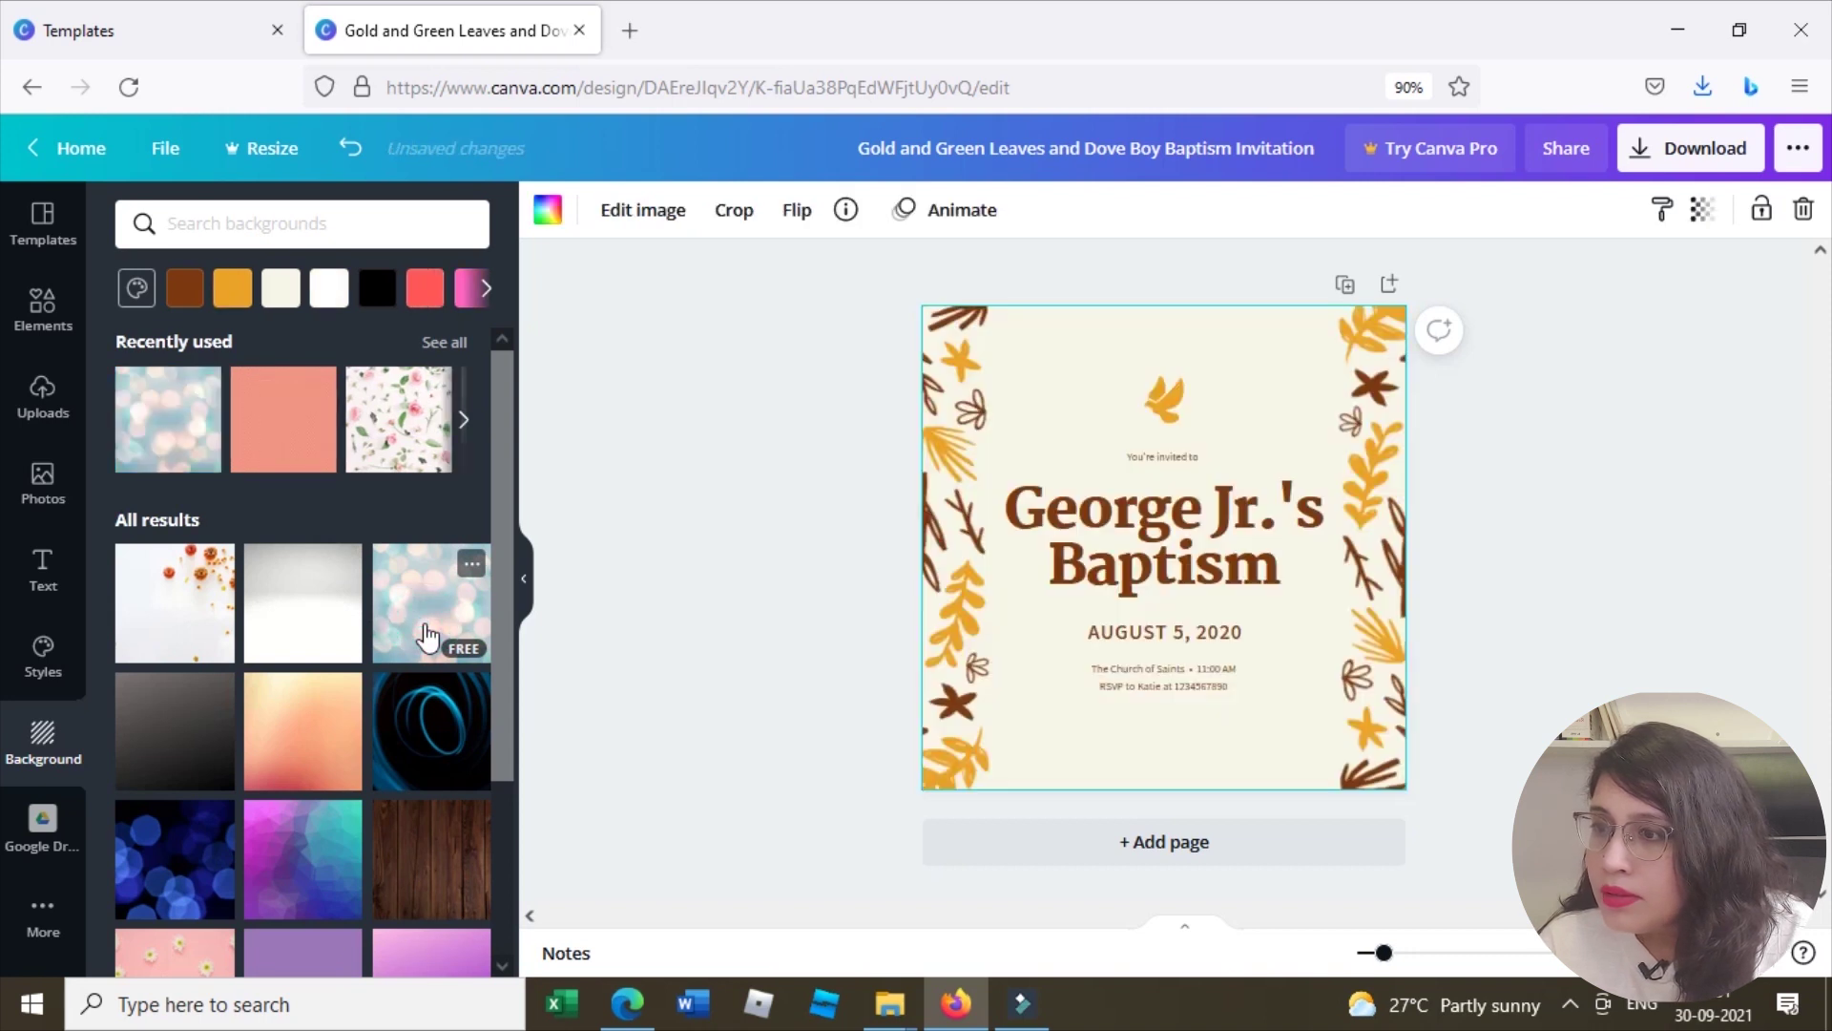
click(326, 634)
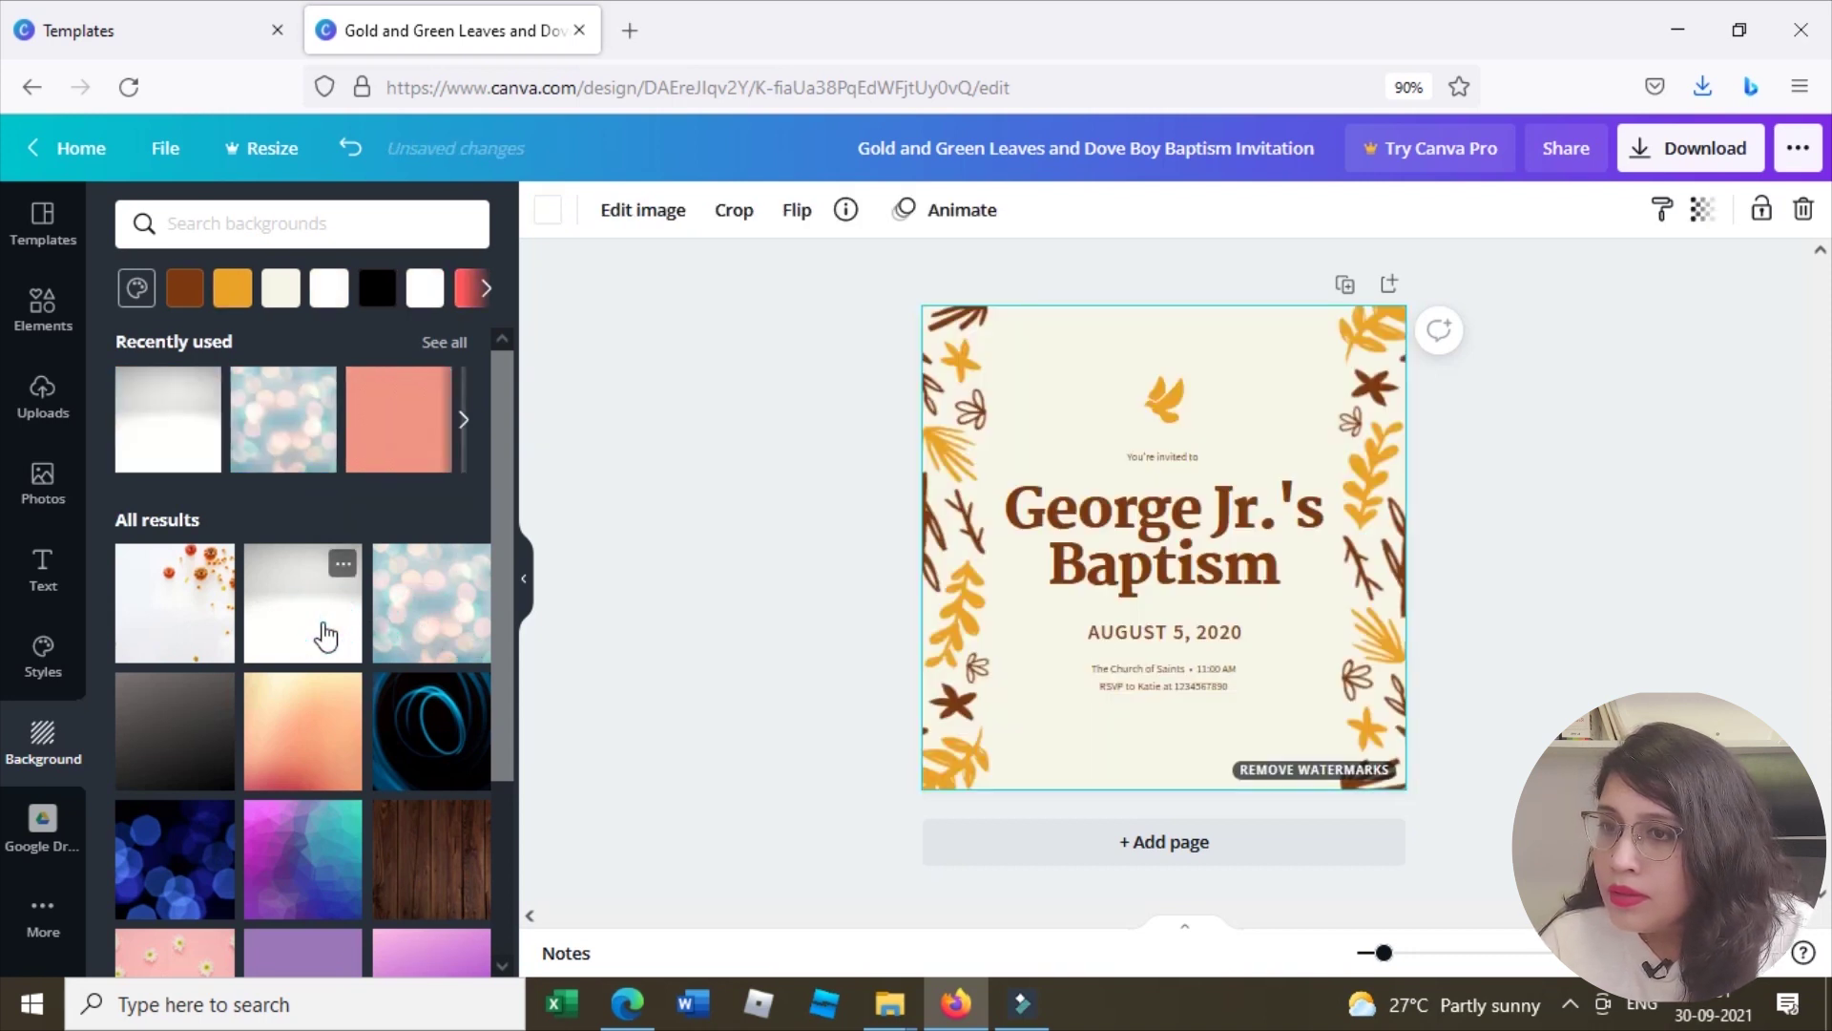
click(454, 770)
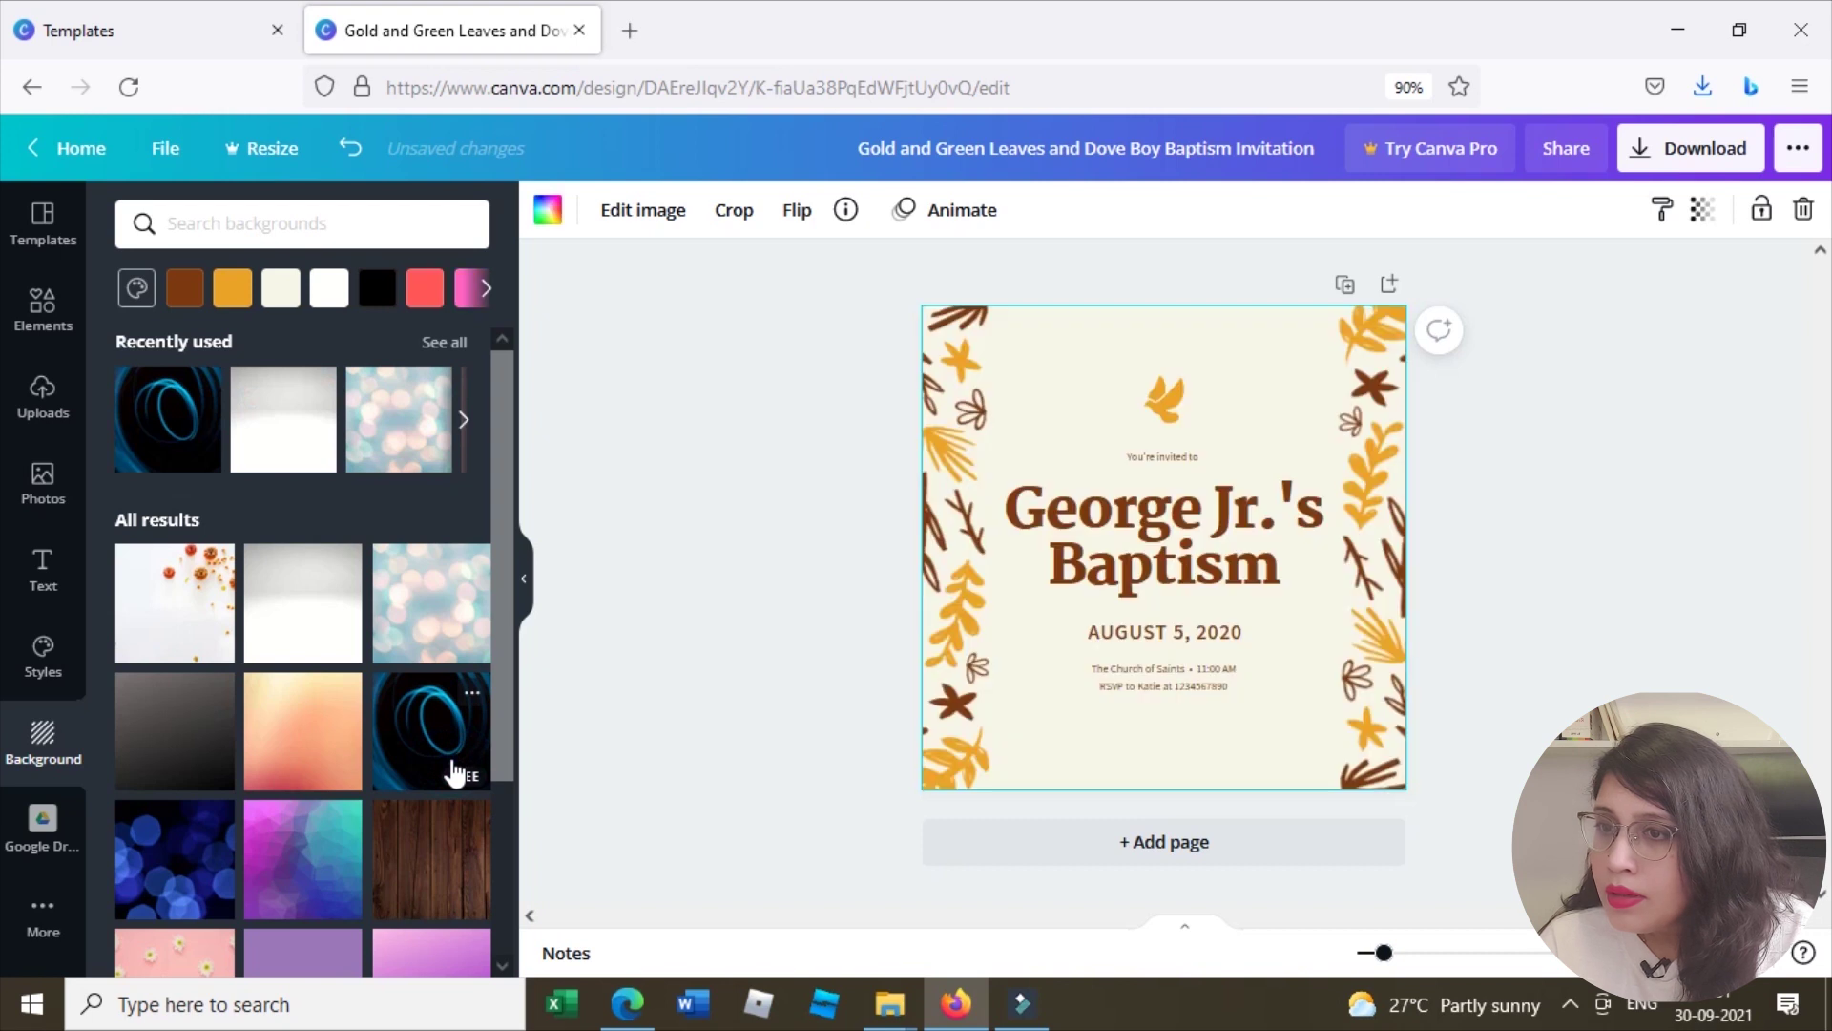
click(425, 836)
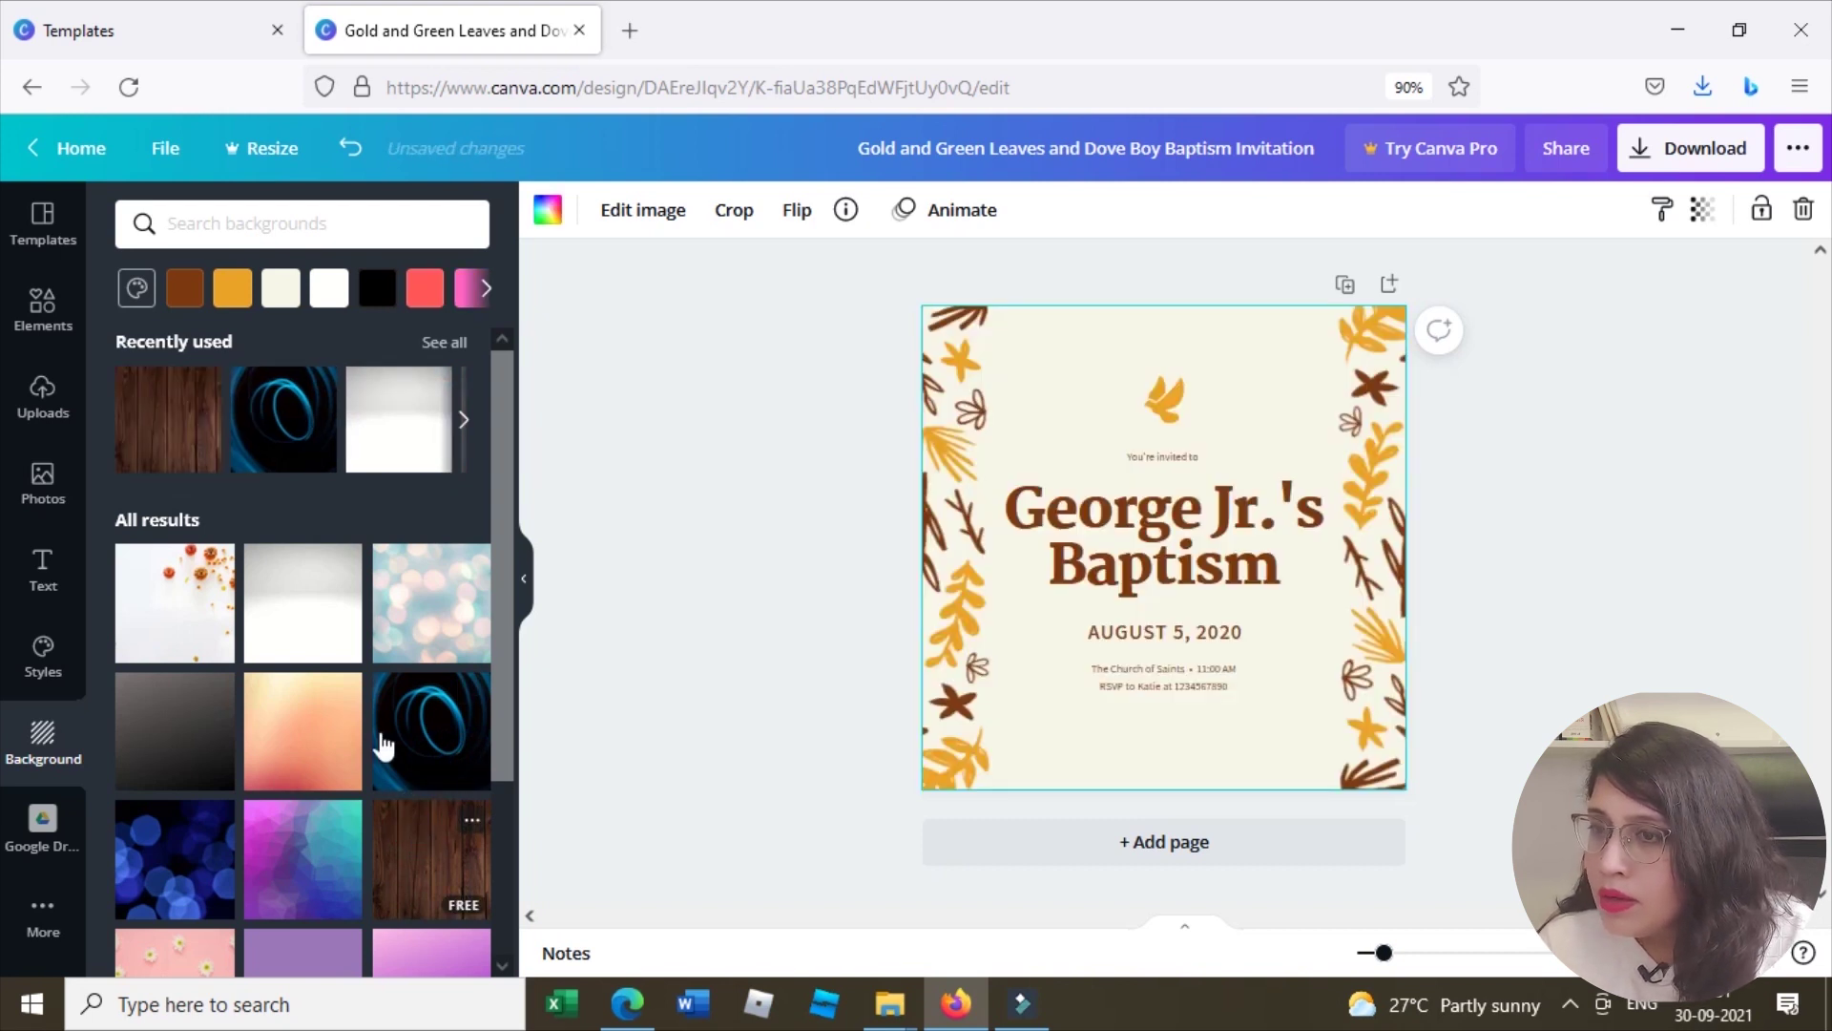
click(196, 864)
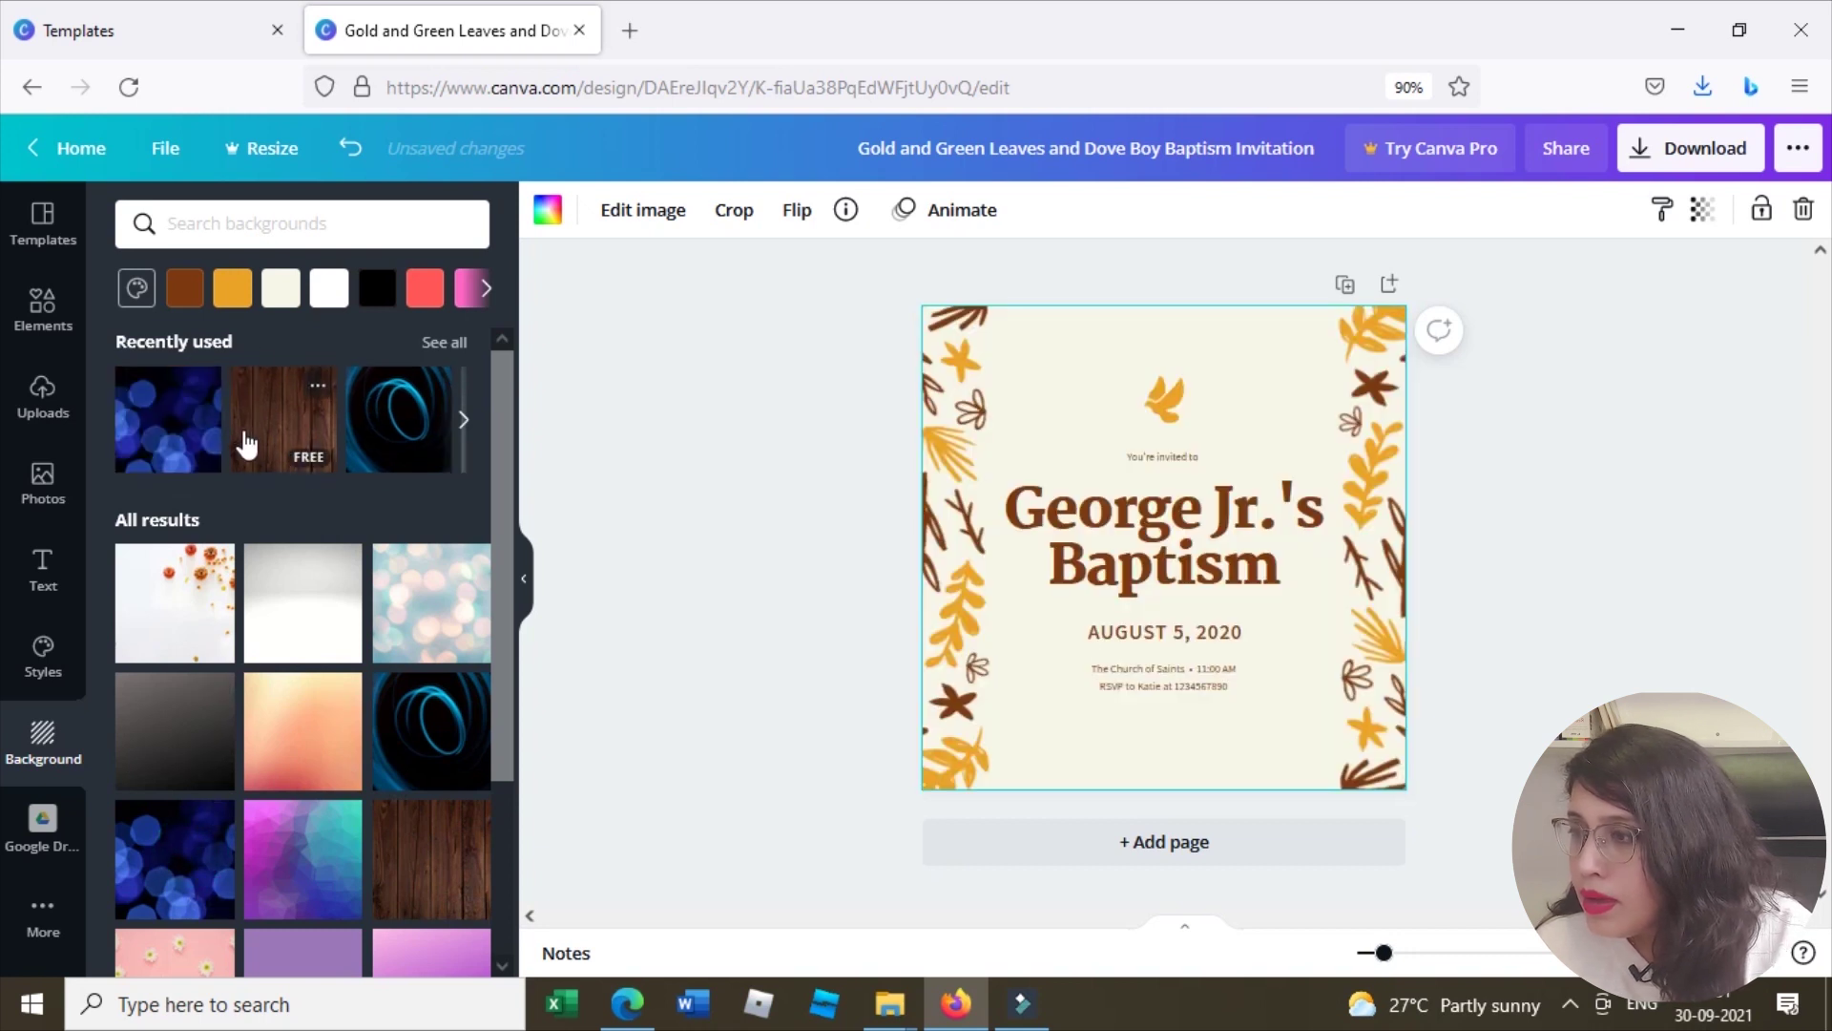
click(173, 422)
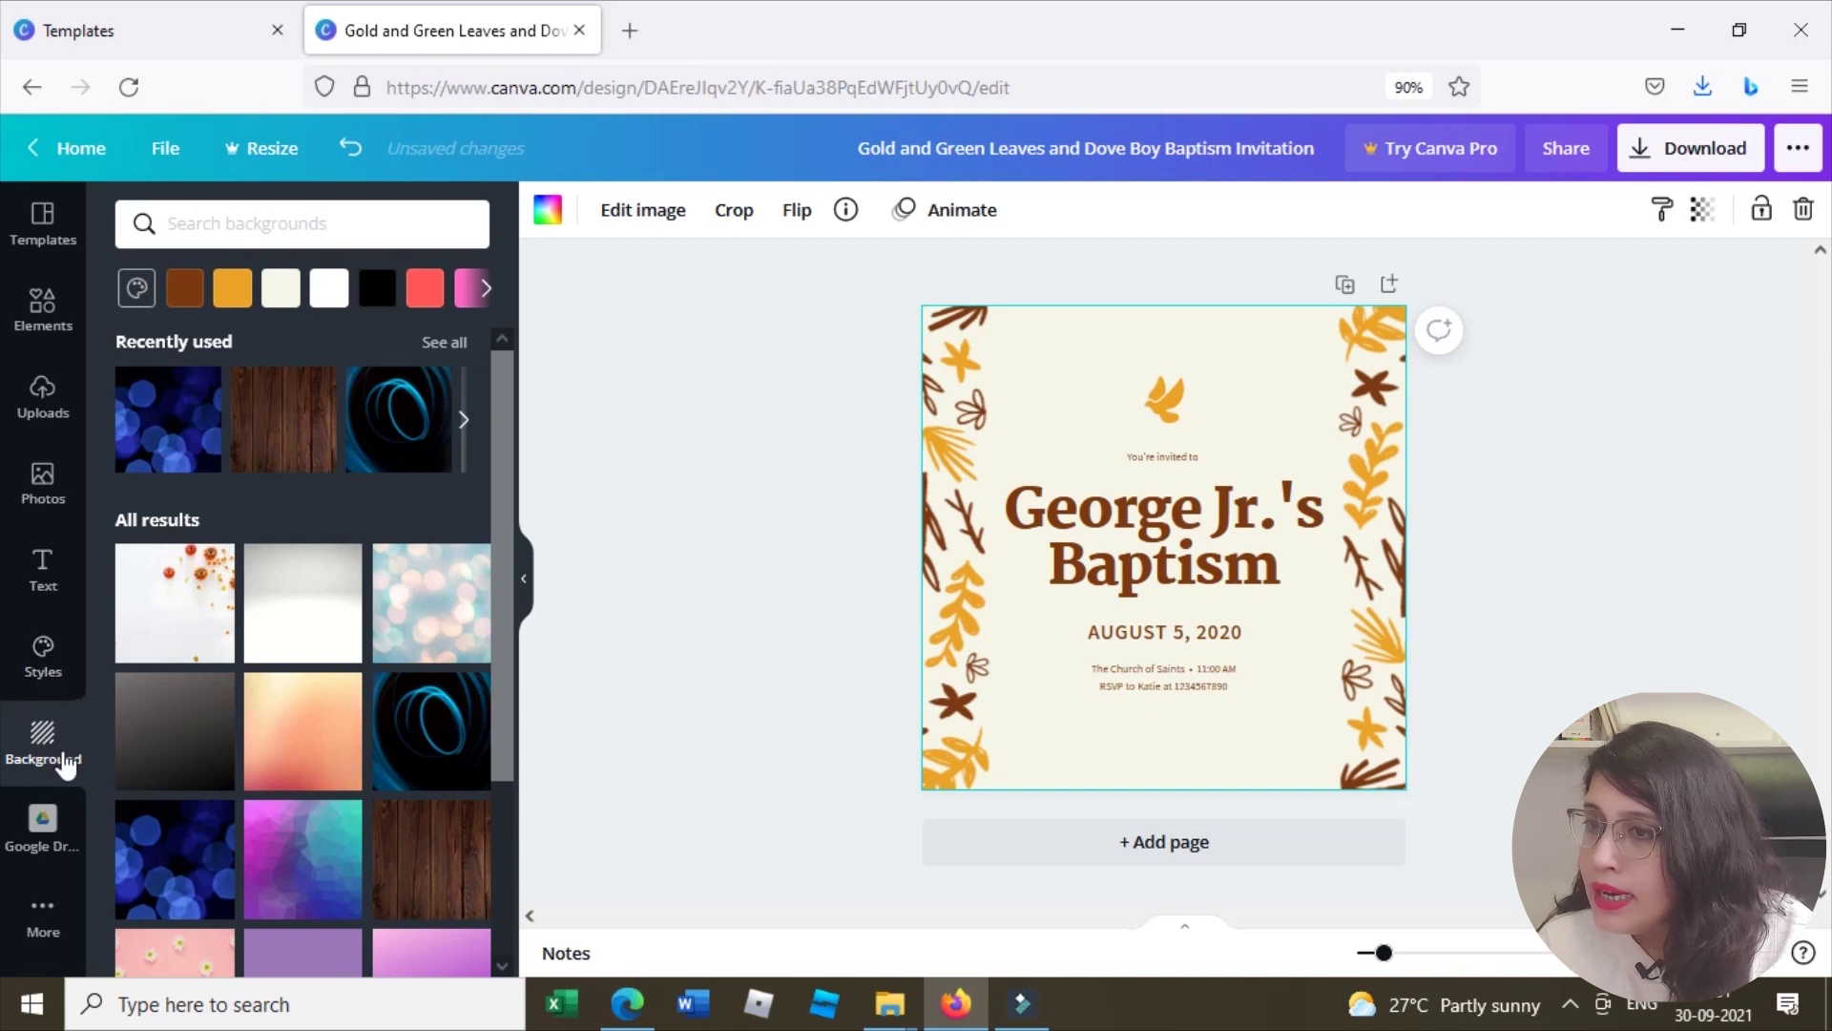
click(43, 654)
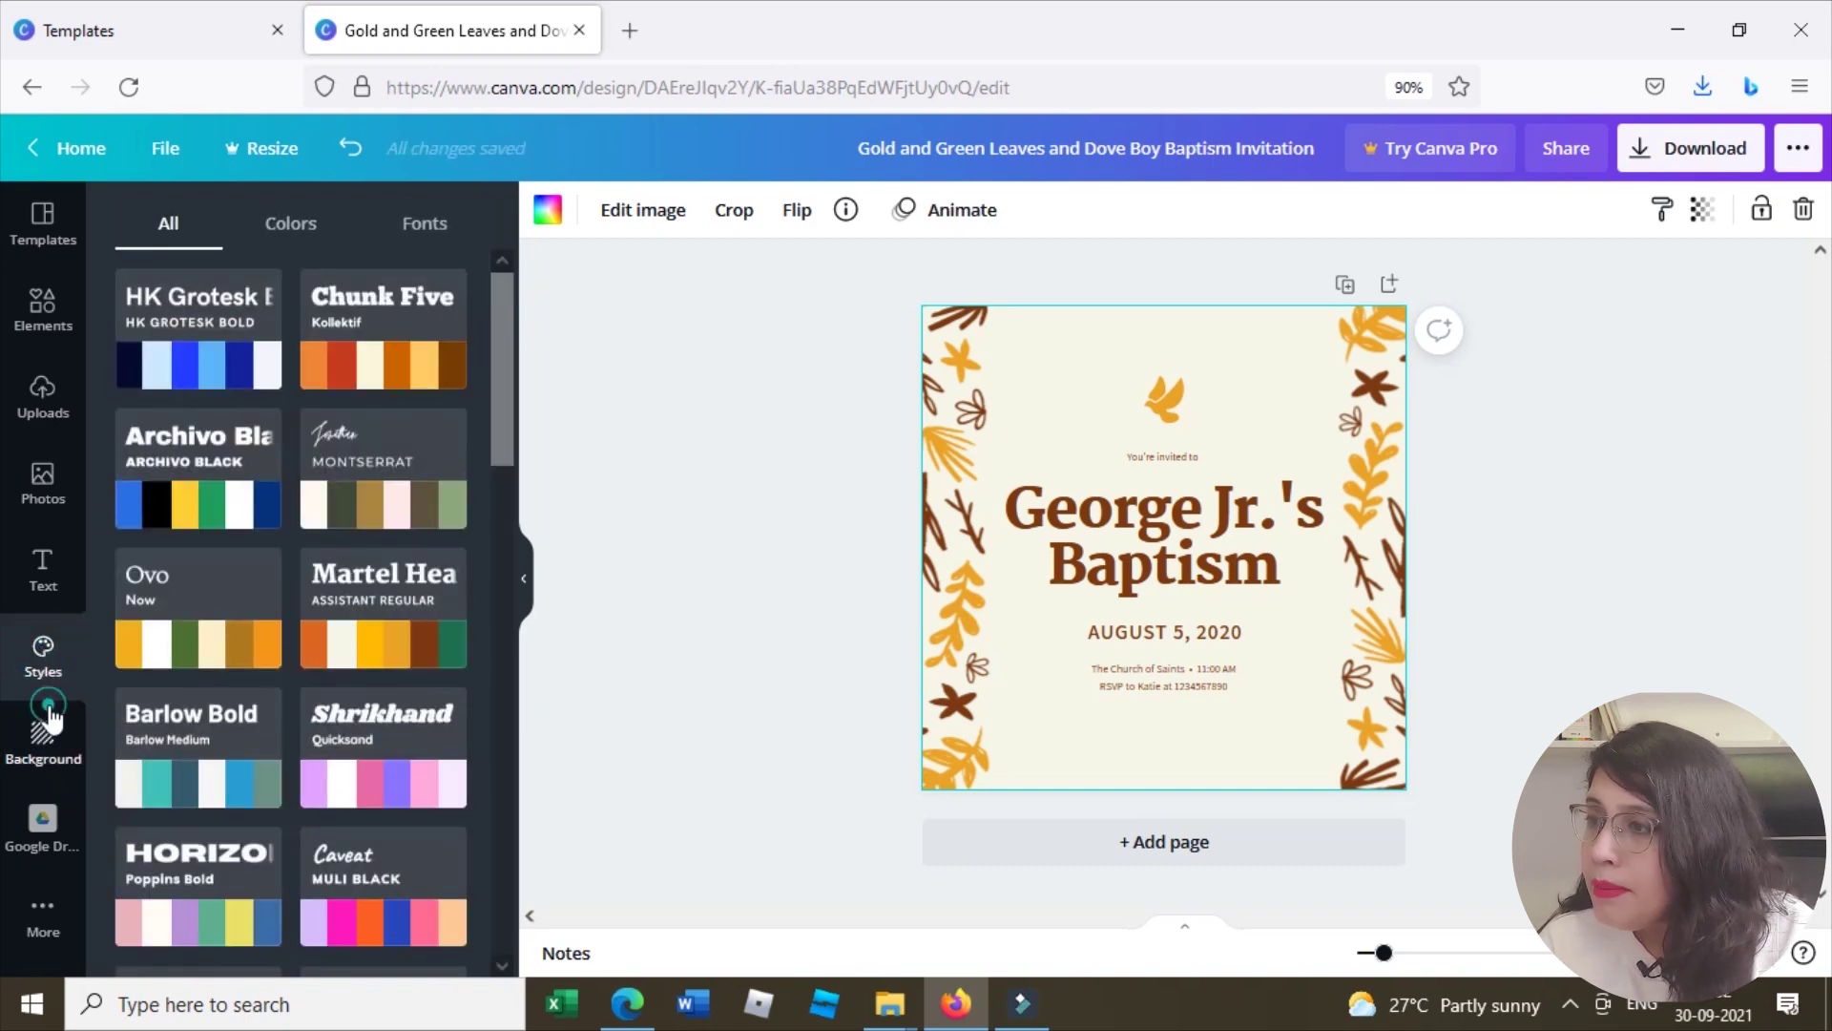
click(49, 718)
click(38, 664)
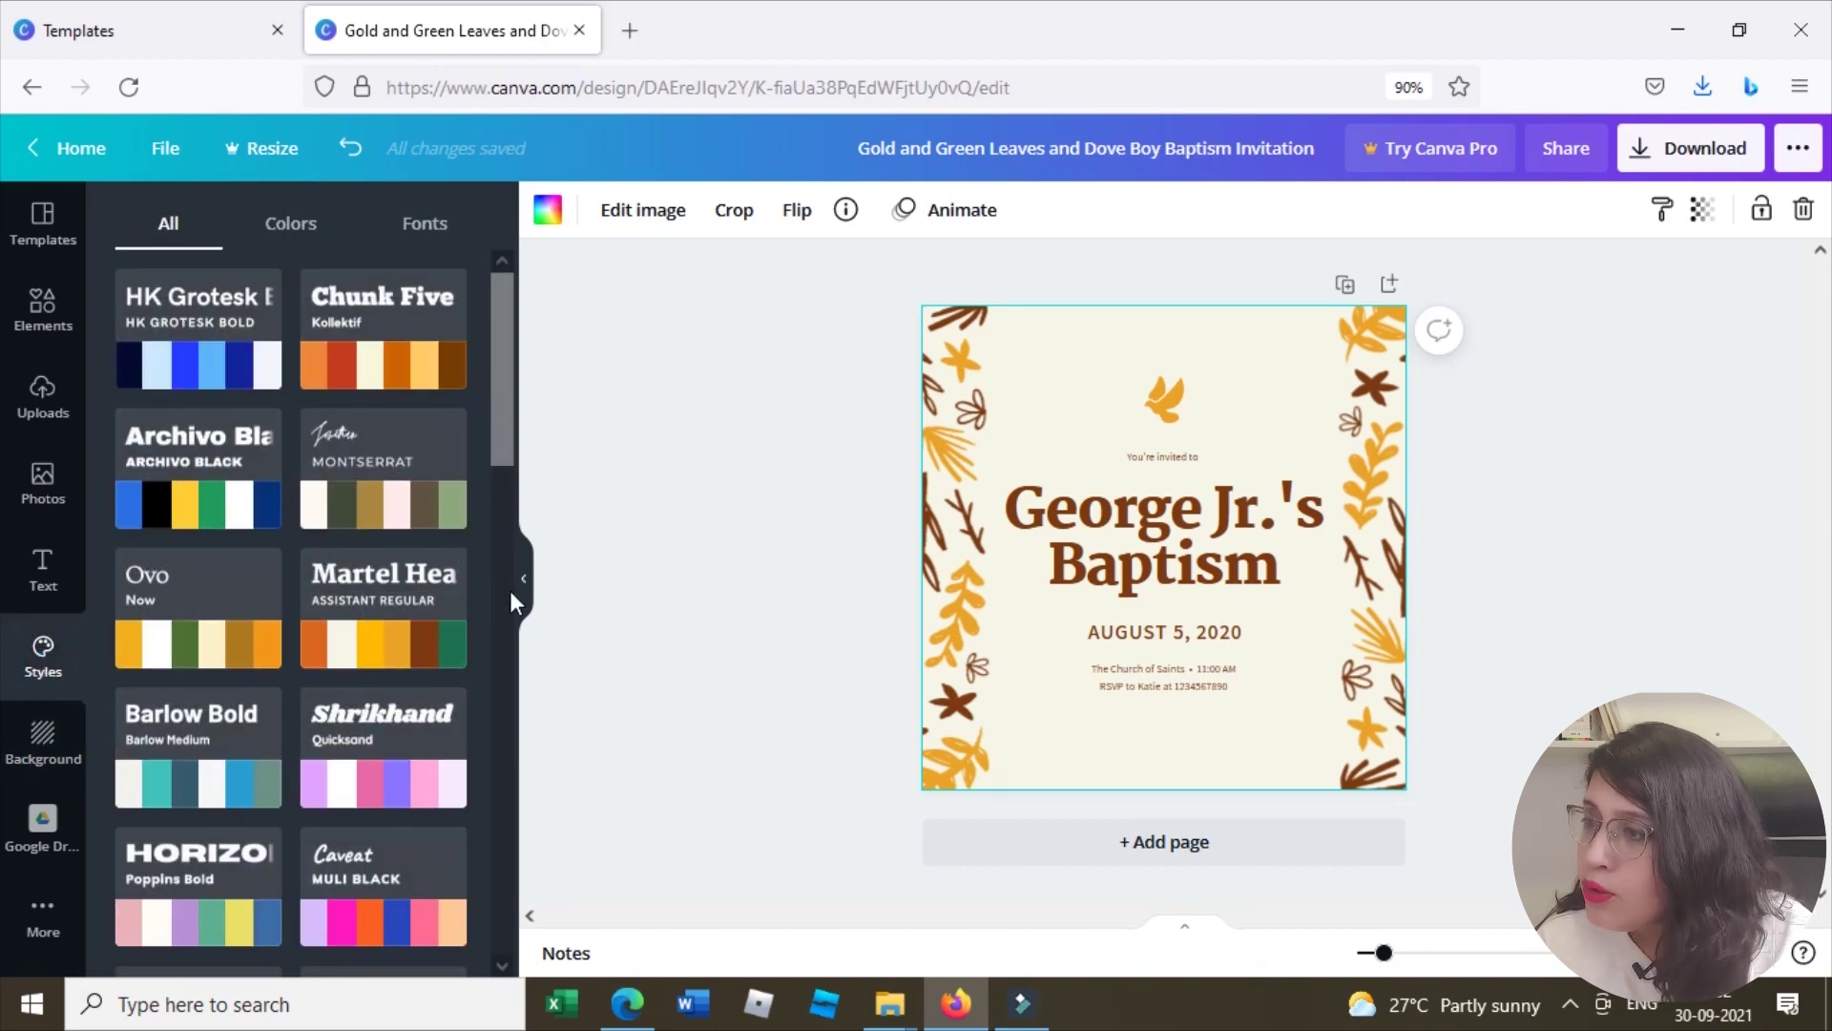
click(48, 730)
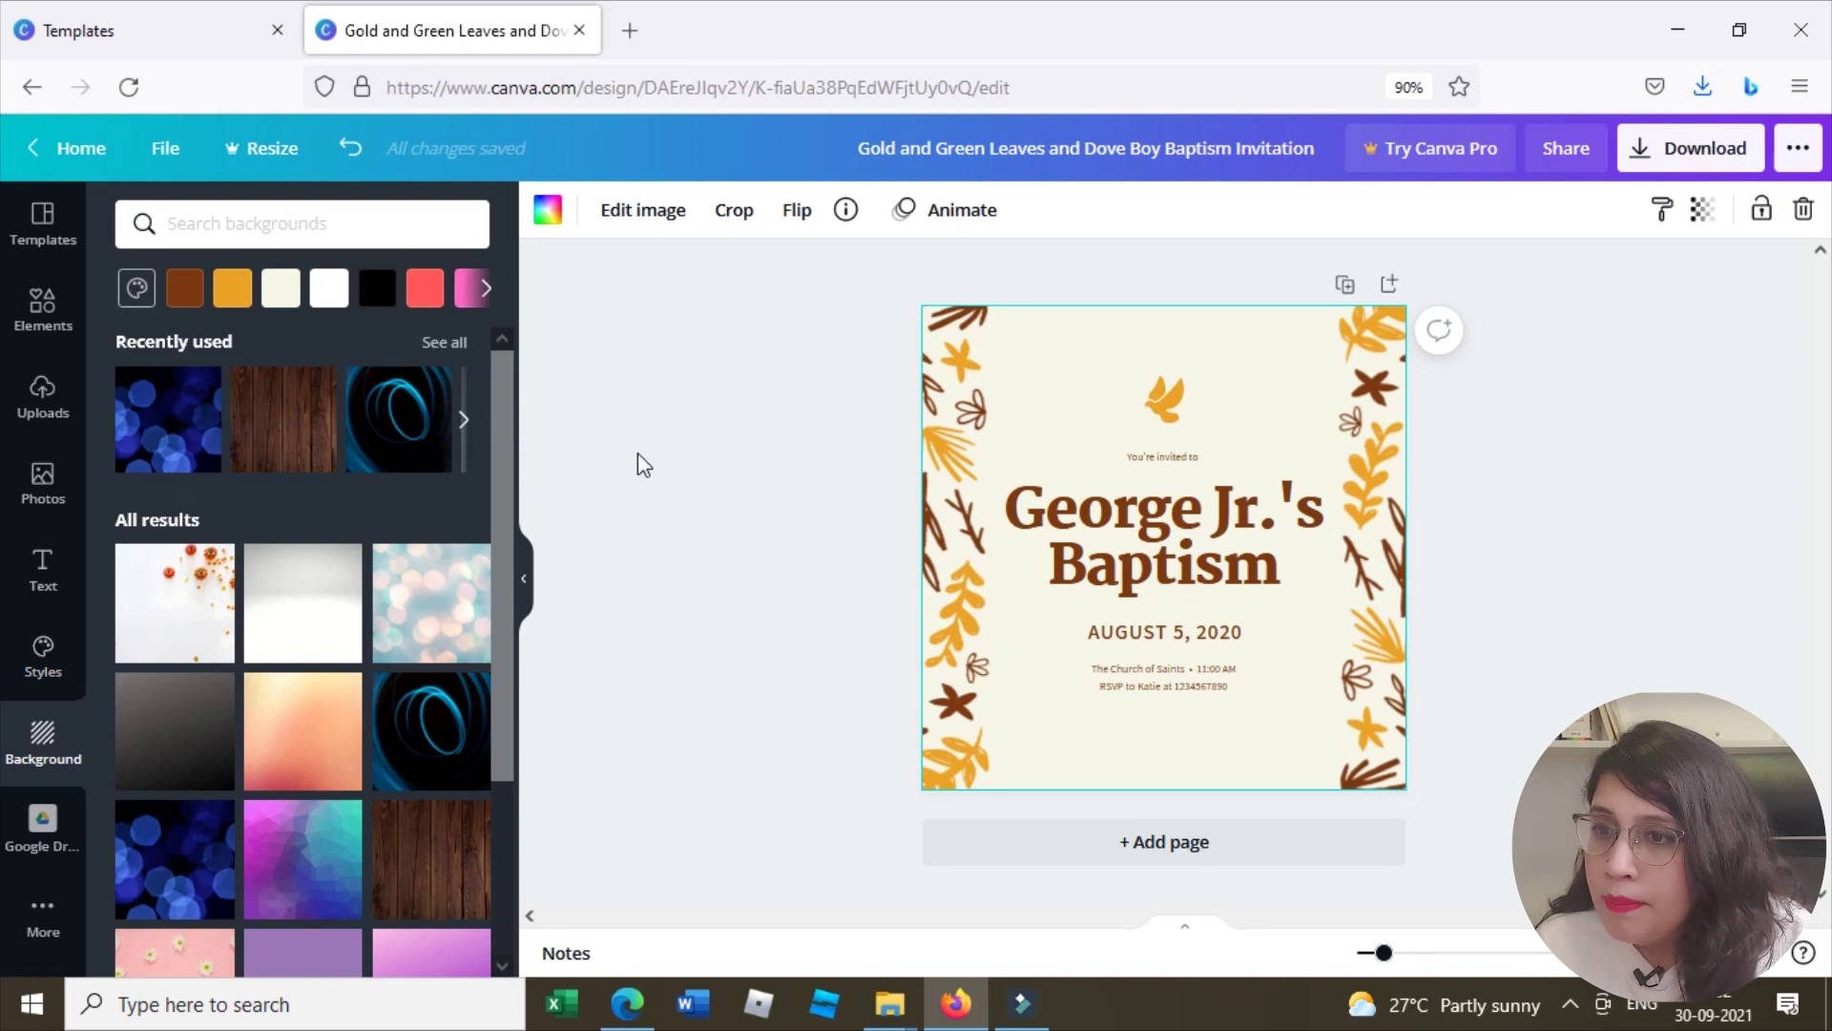
Step: Try the Nickainley, Abhaya Libre Regular and Cheque fonts on the invitation's main heading
double_click(1104, 523)
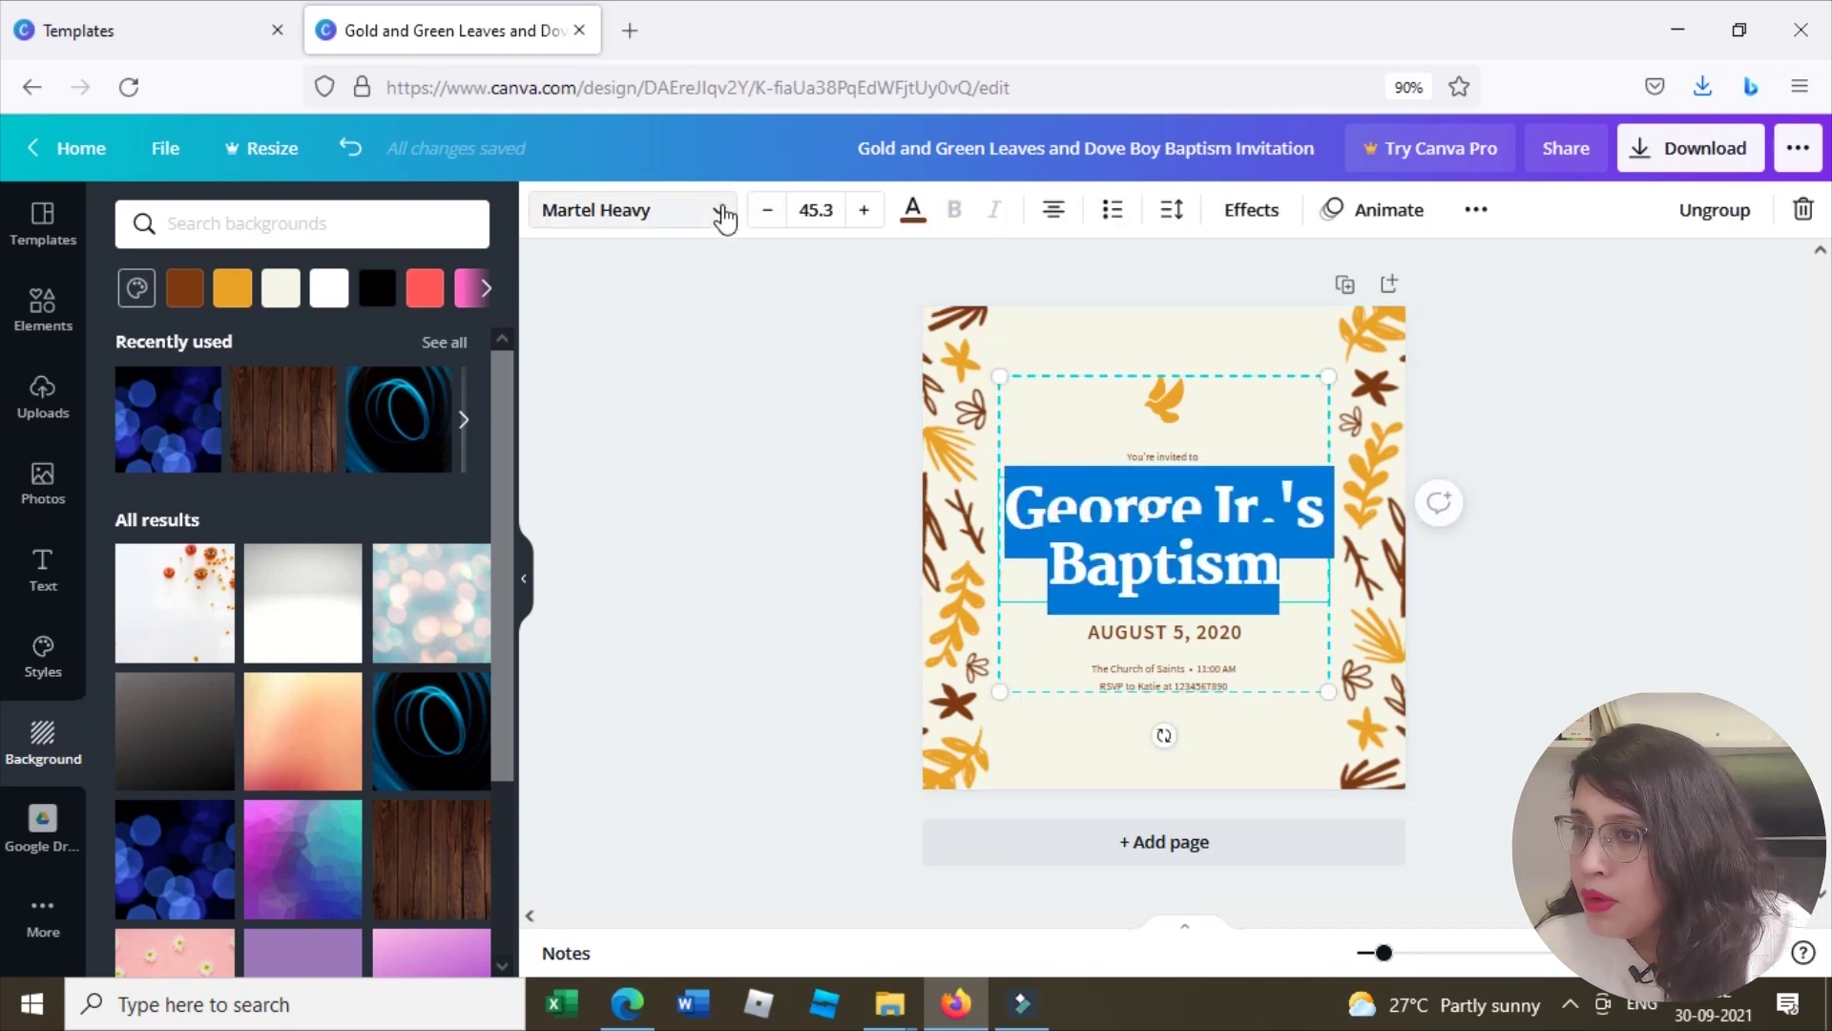
click(723, 213)
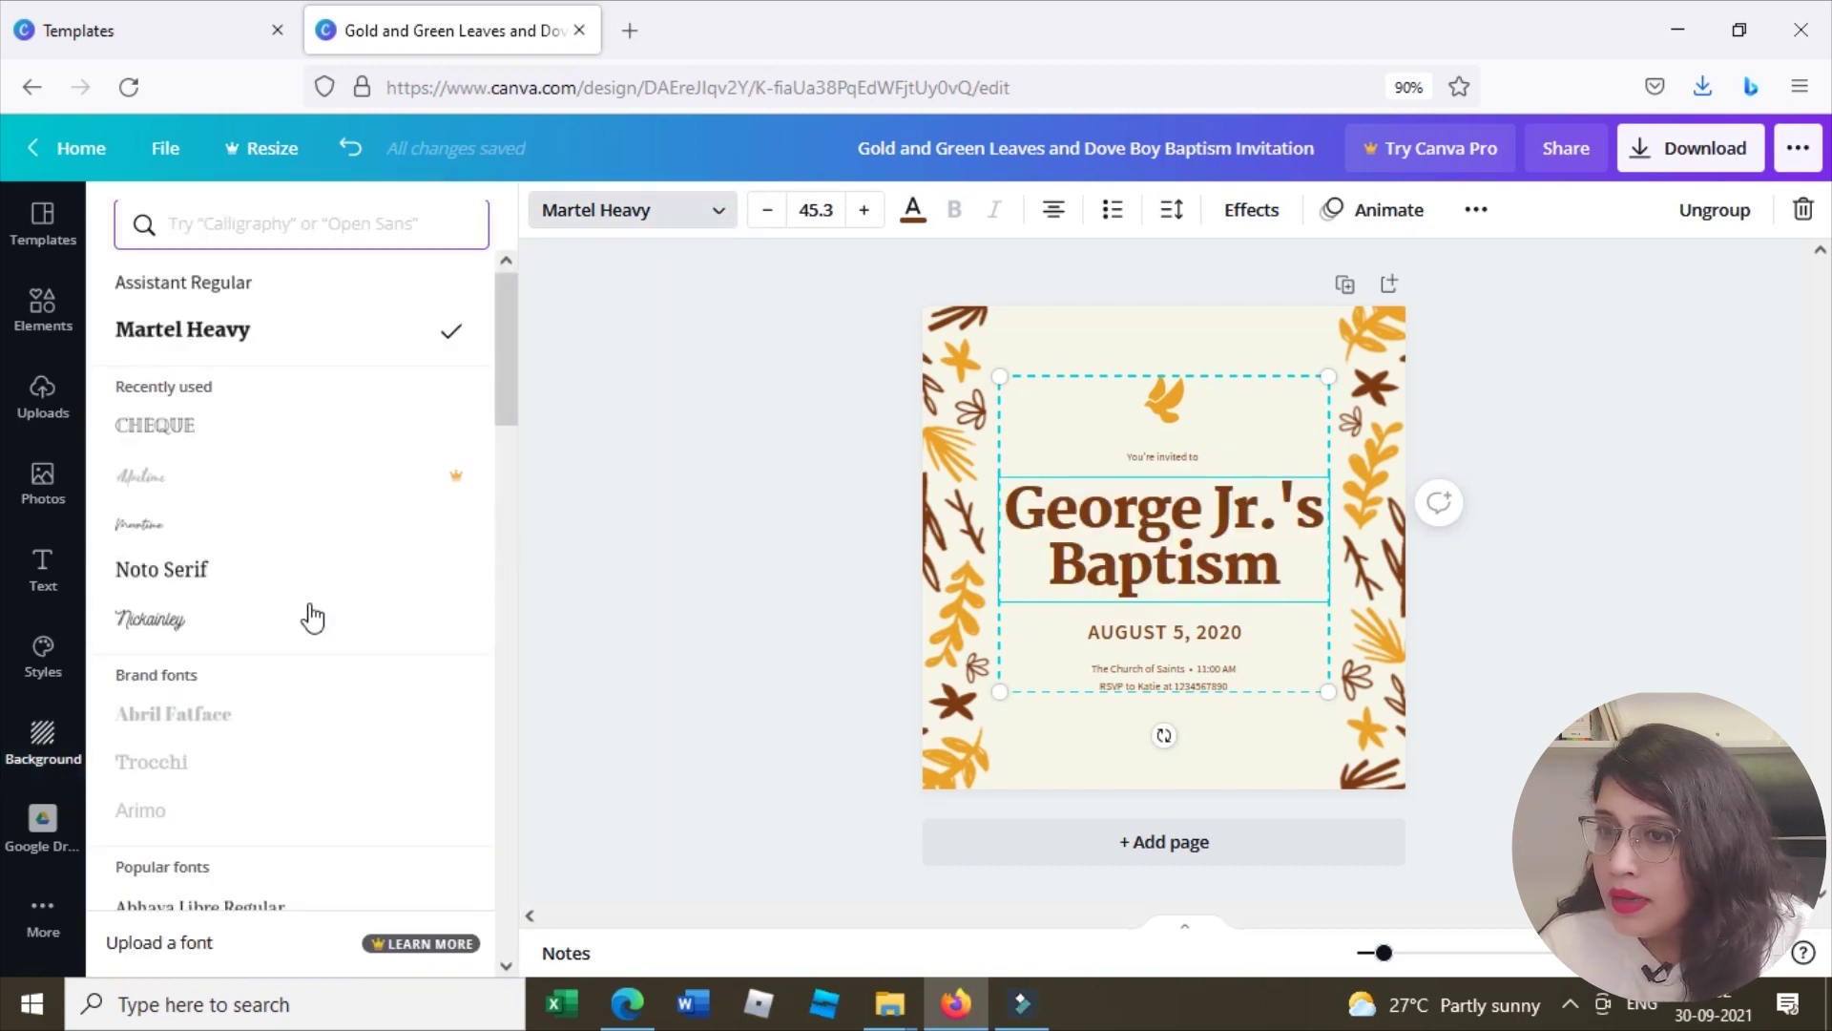
click(176, 632)
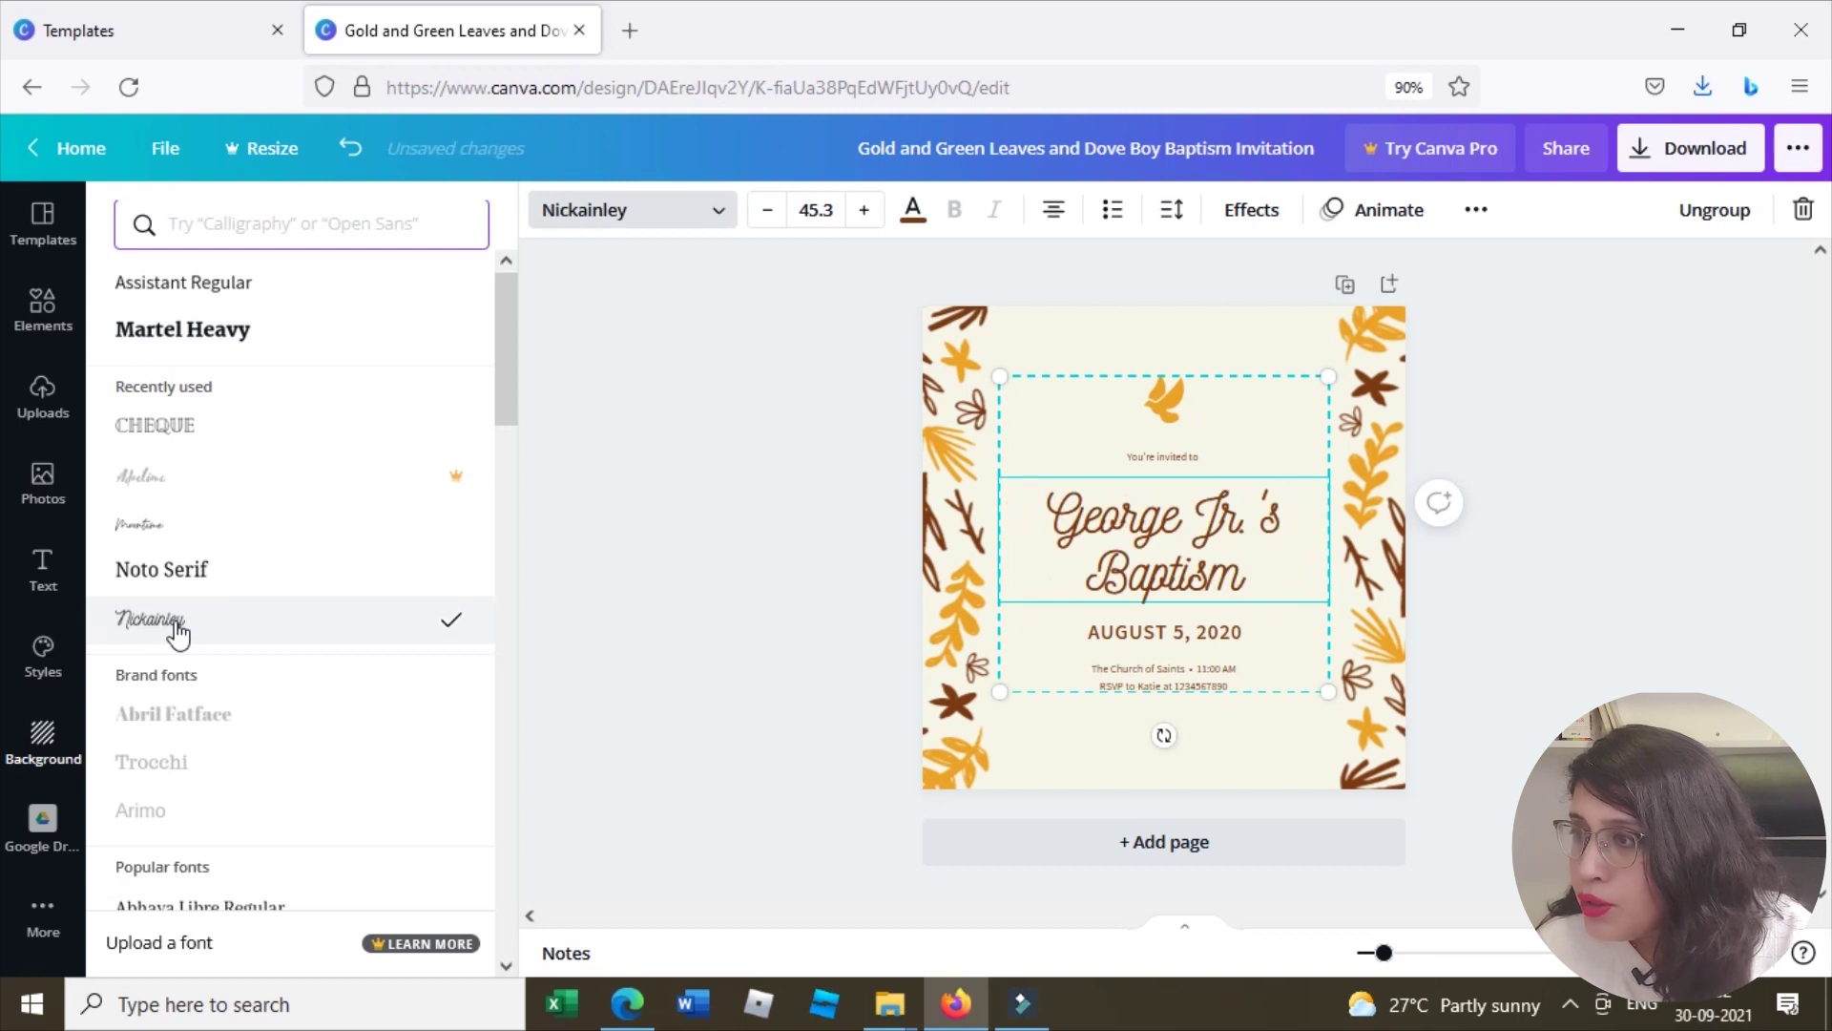
click(203, 905)
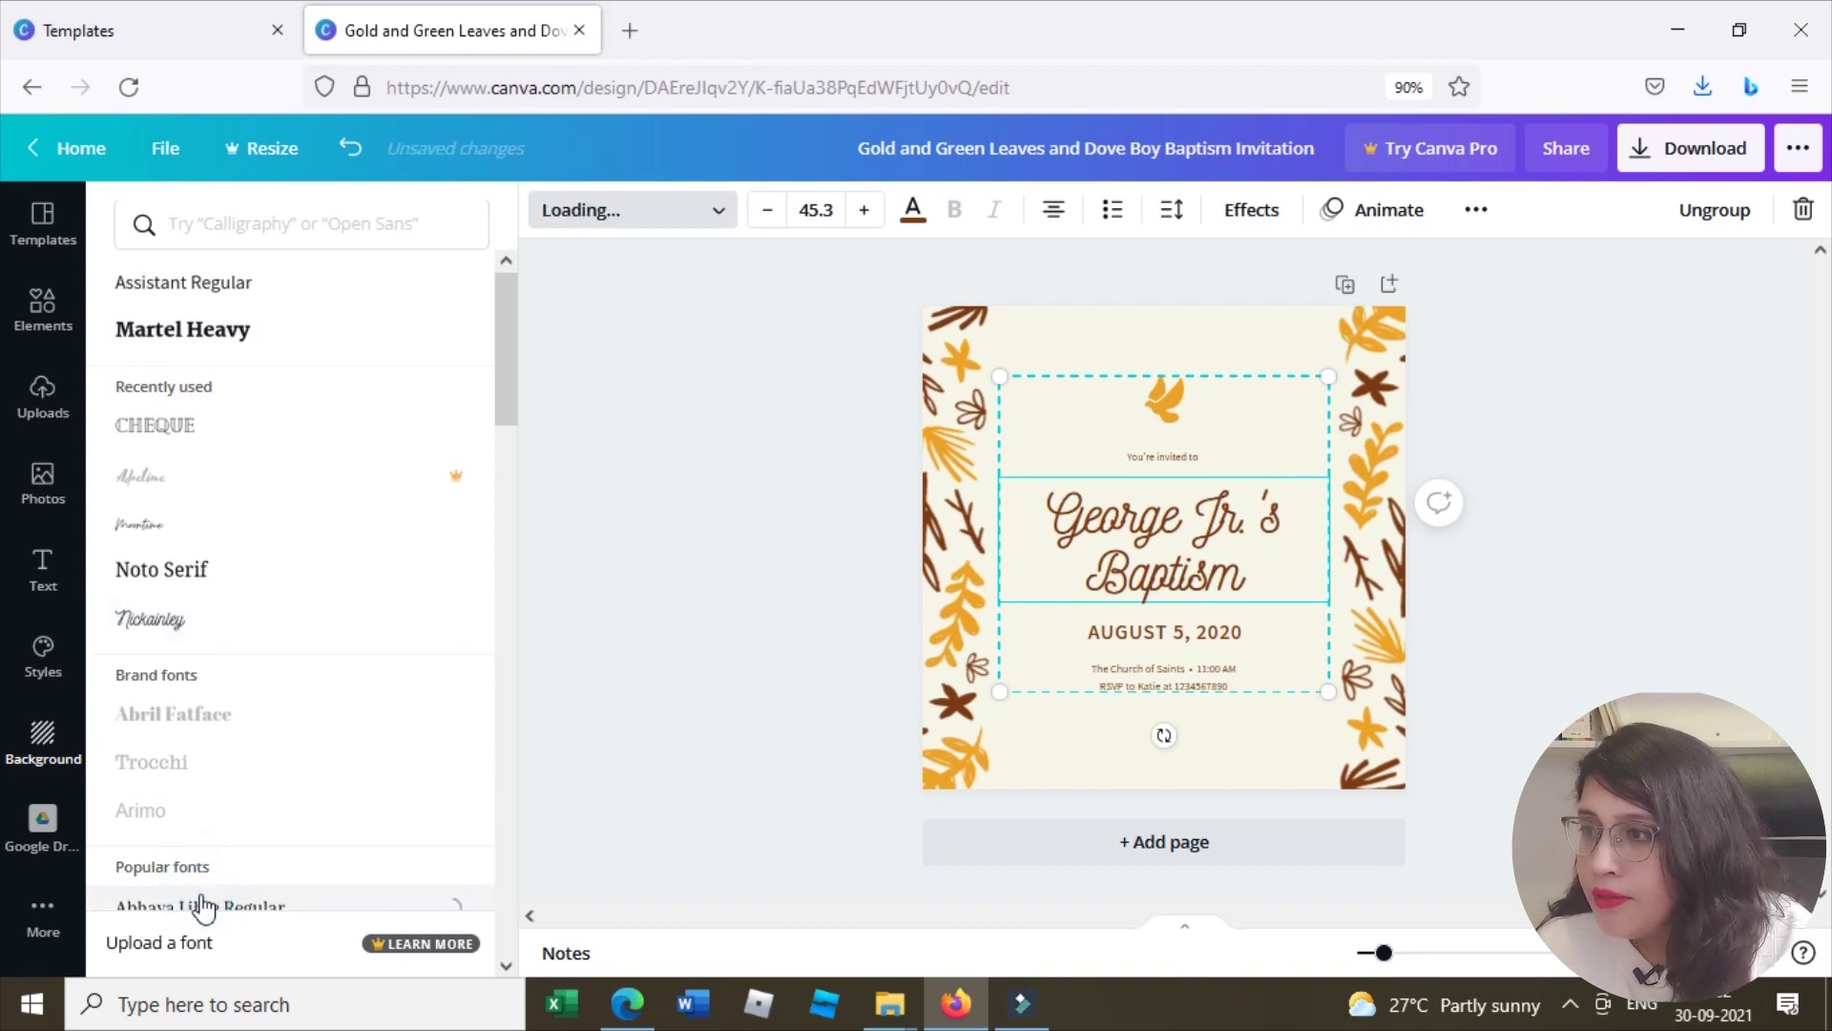
click(196, 456)
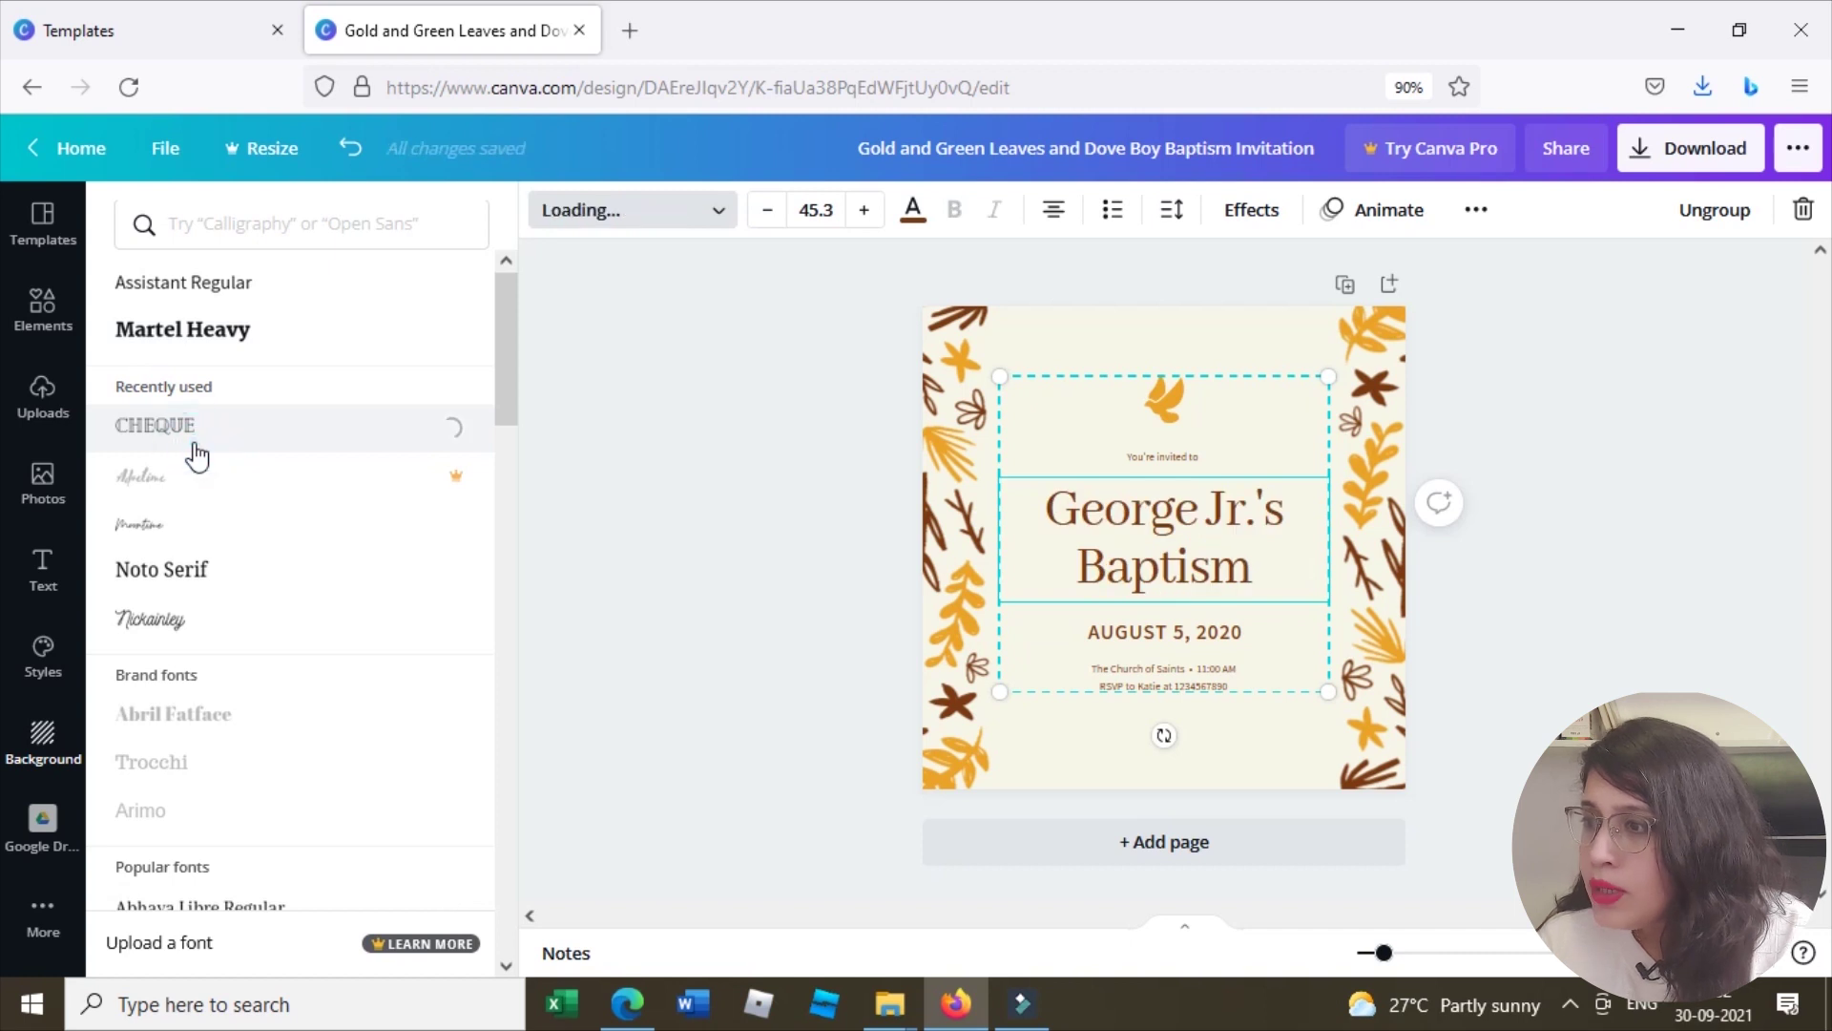
click(507, 612)
click(501, 309)
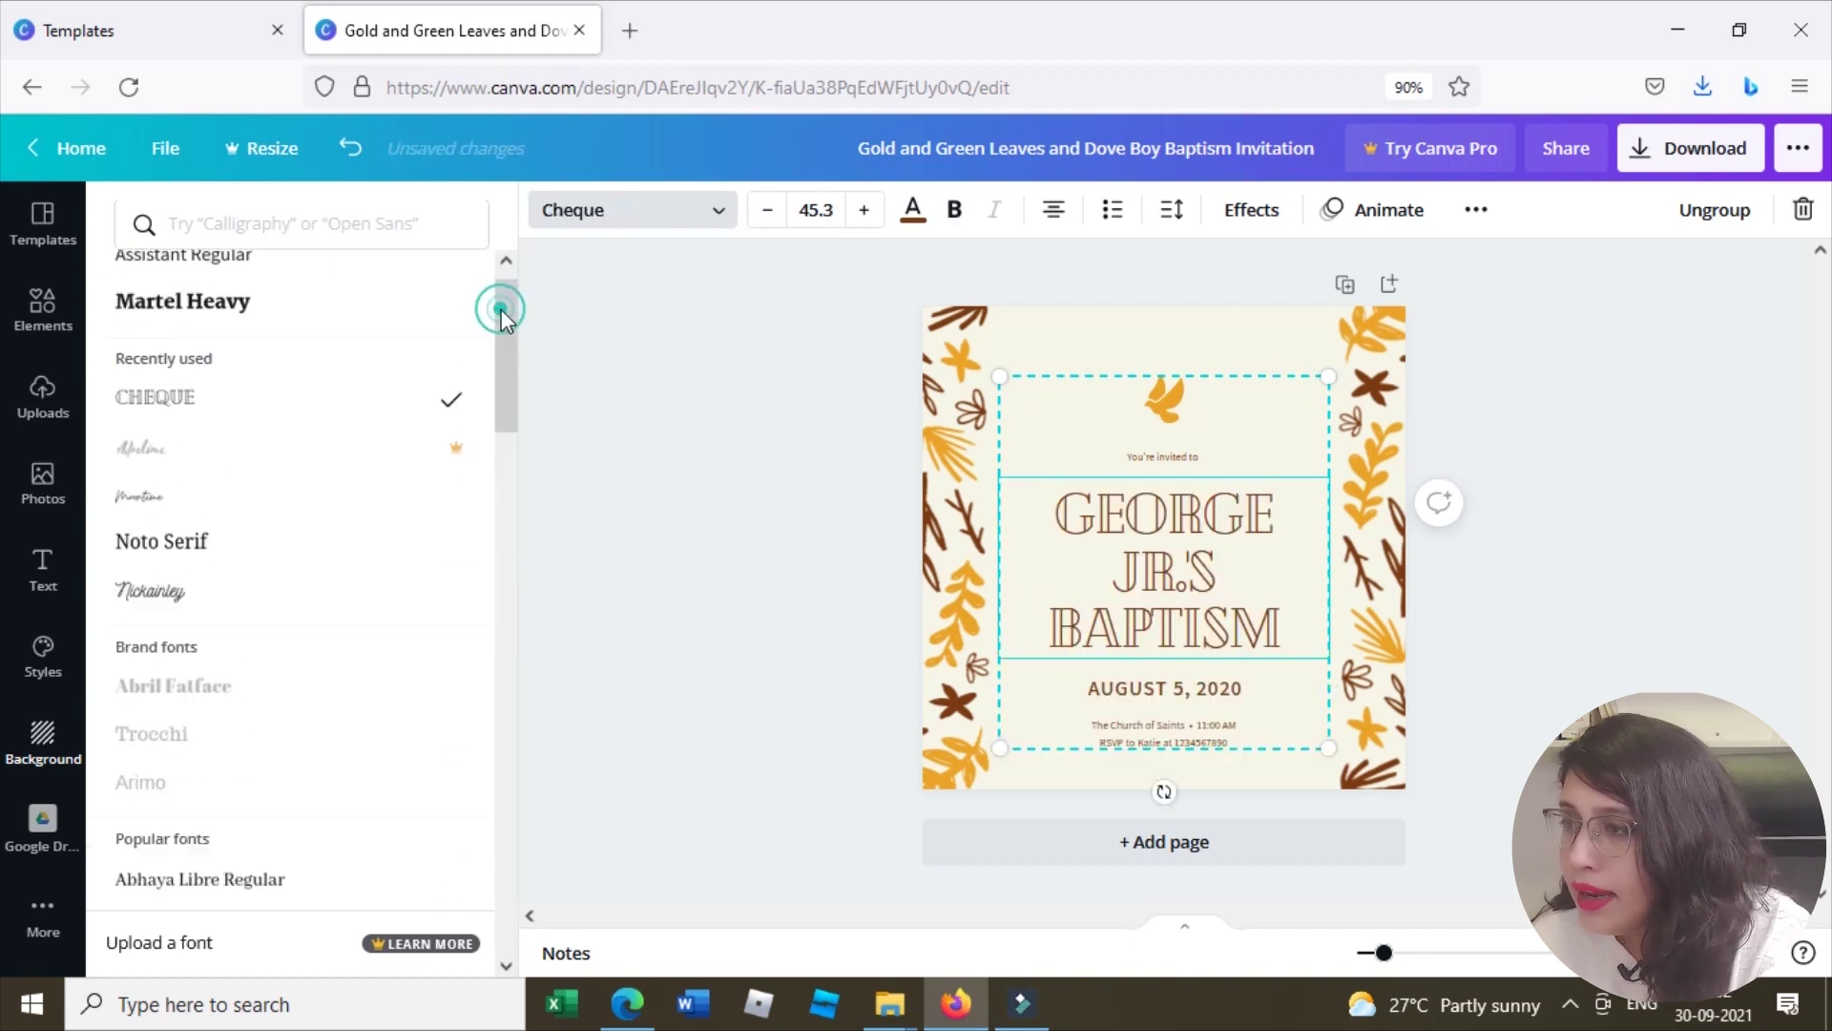
Step: Search the fonts for calligraphy and set the main heading's font to Charm
click(299, 243)
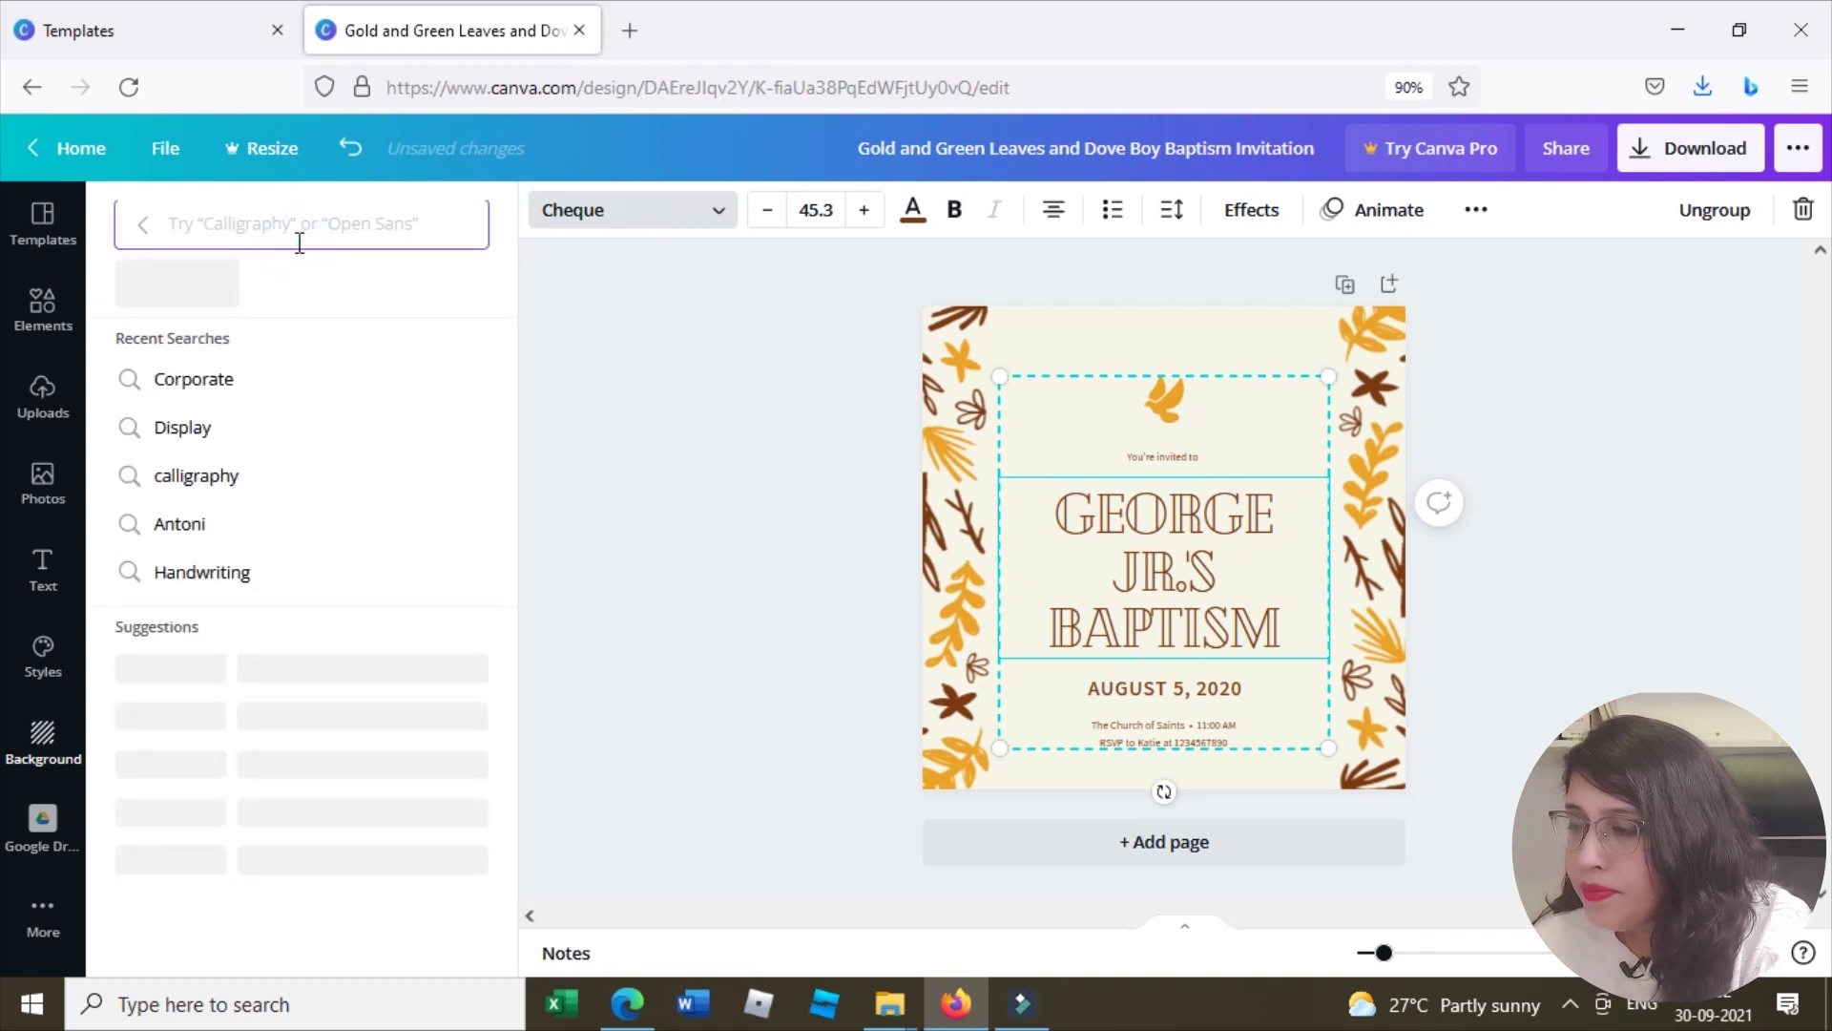
text(ha)
key(BackSpace)
text(ca)
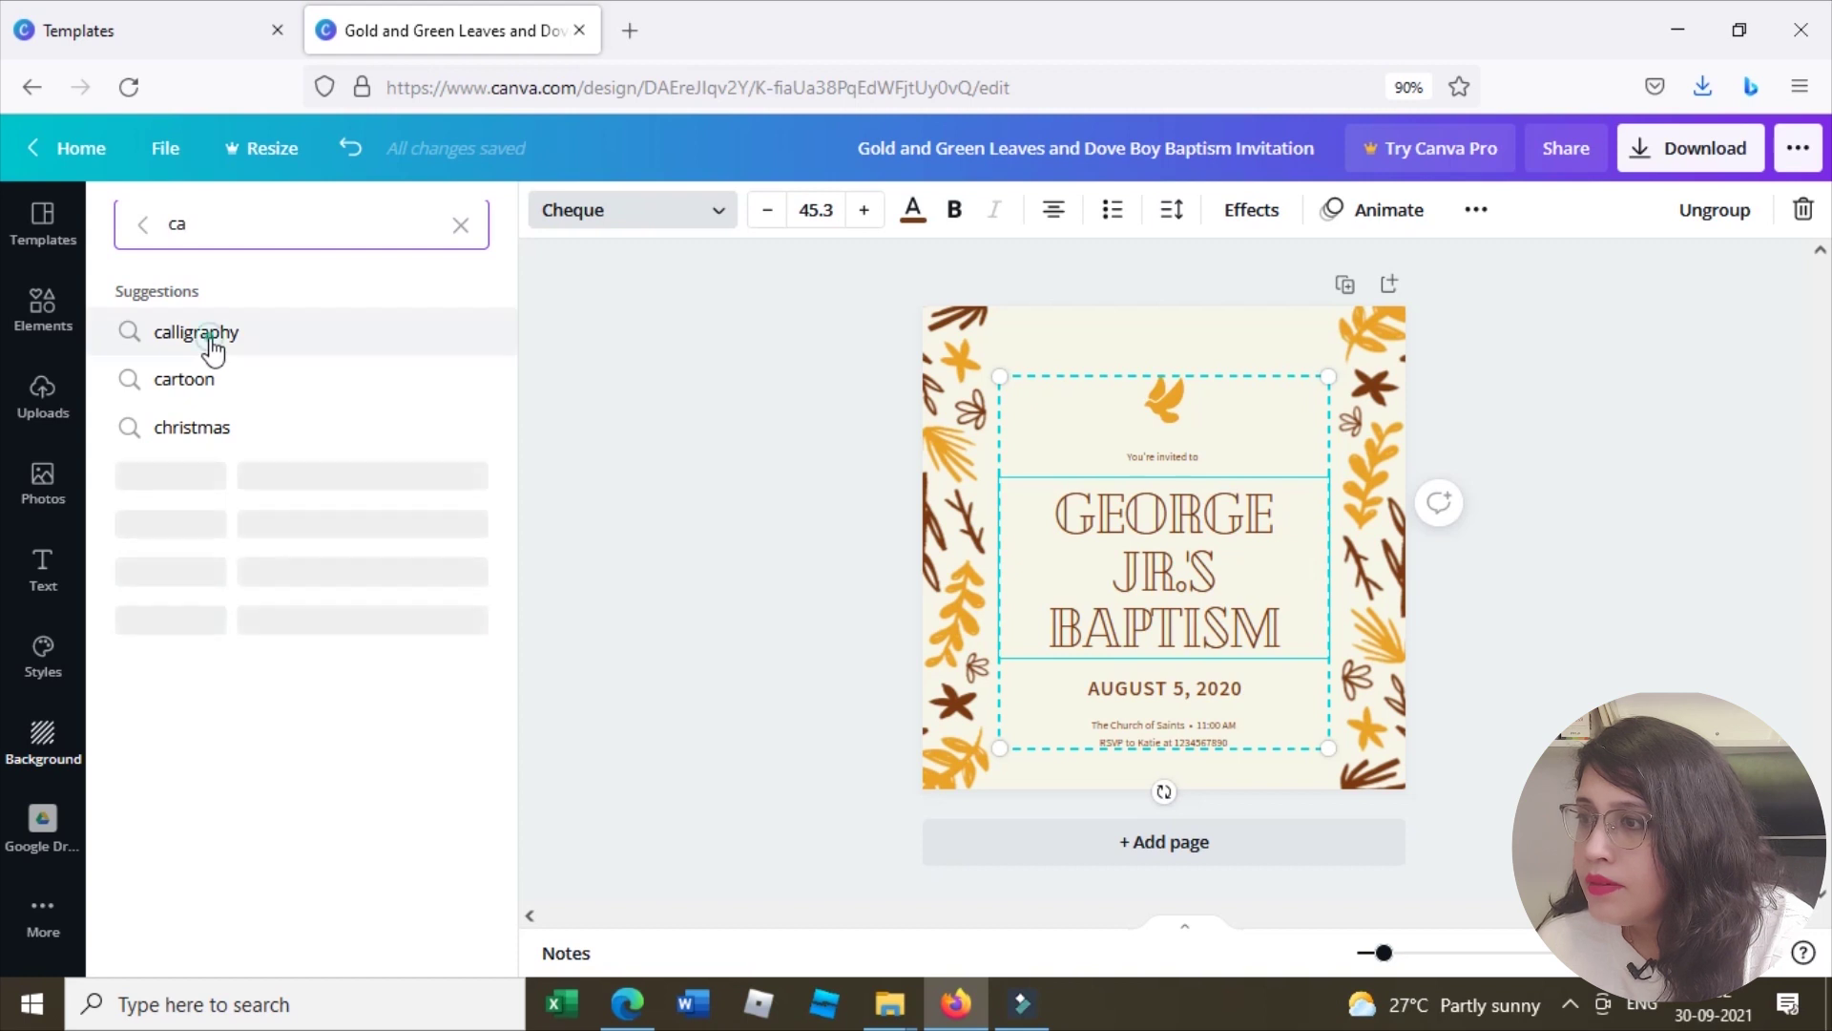
click(213, 347)
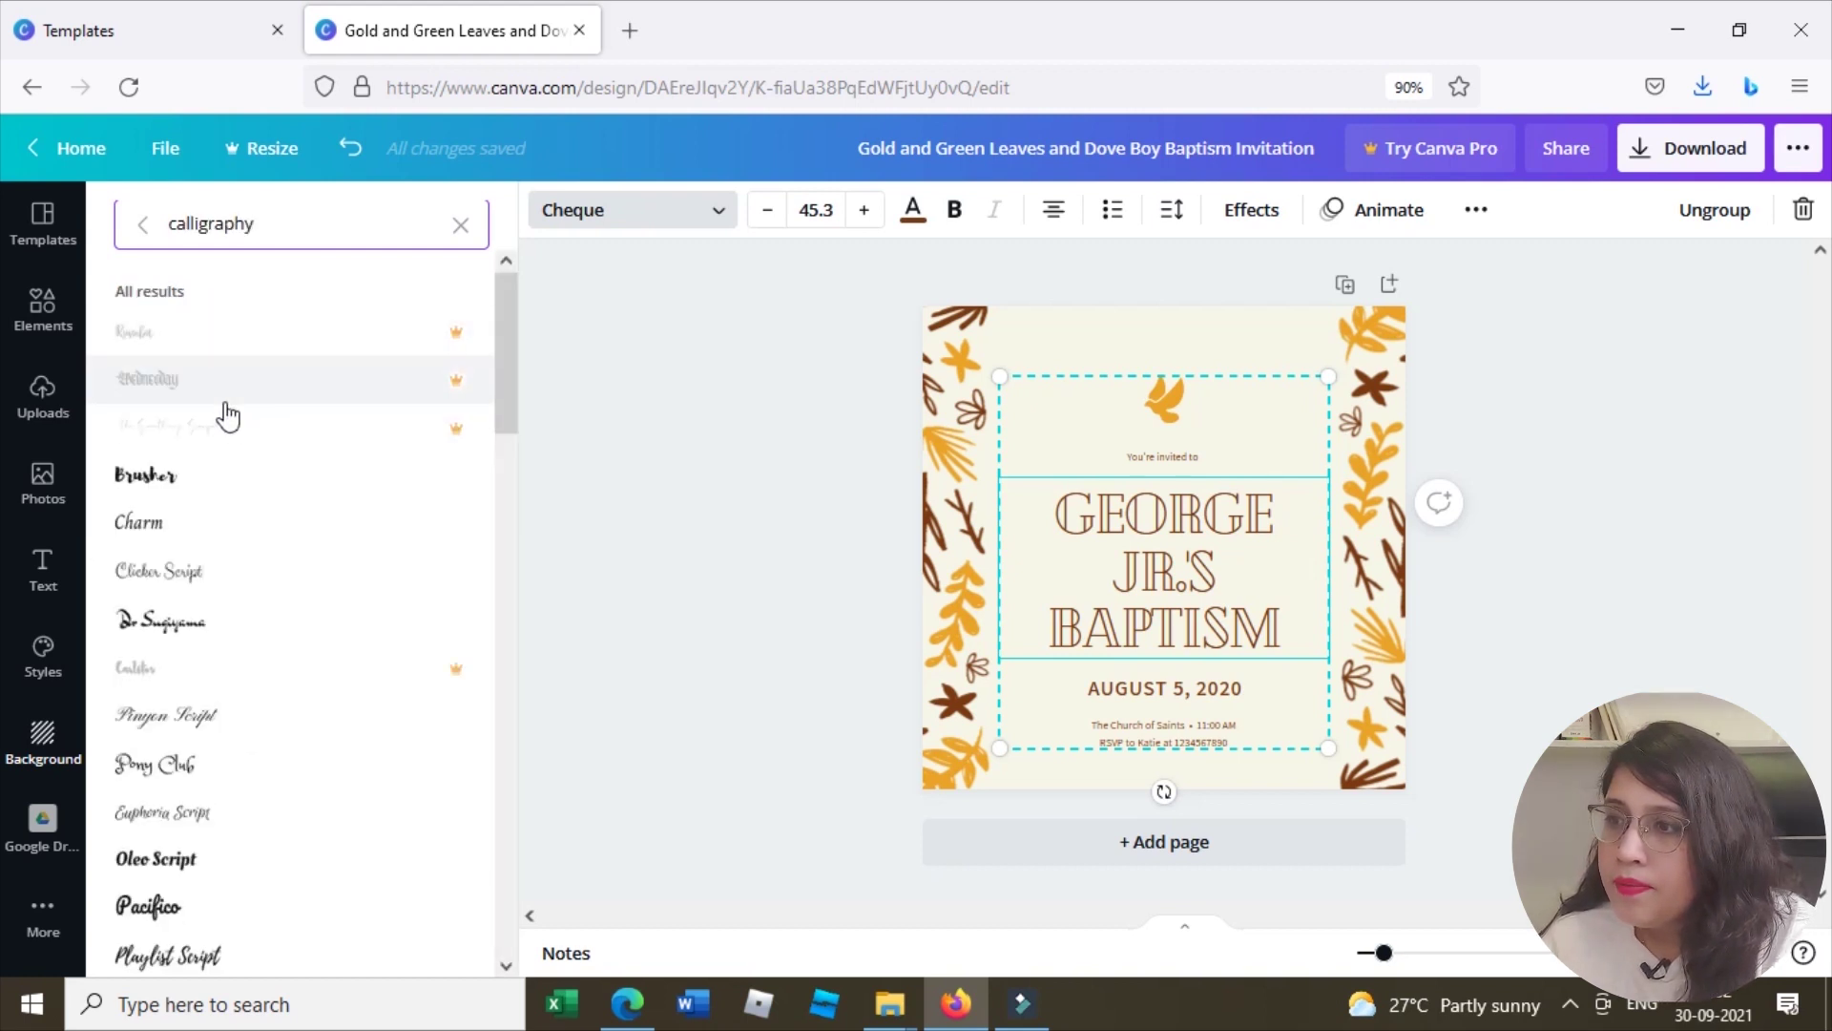
click(186, 544)
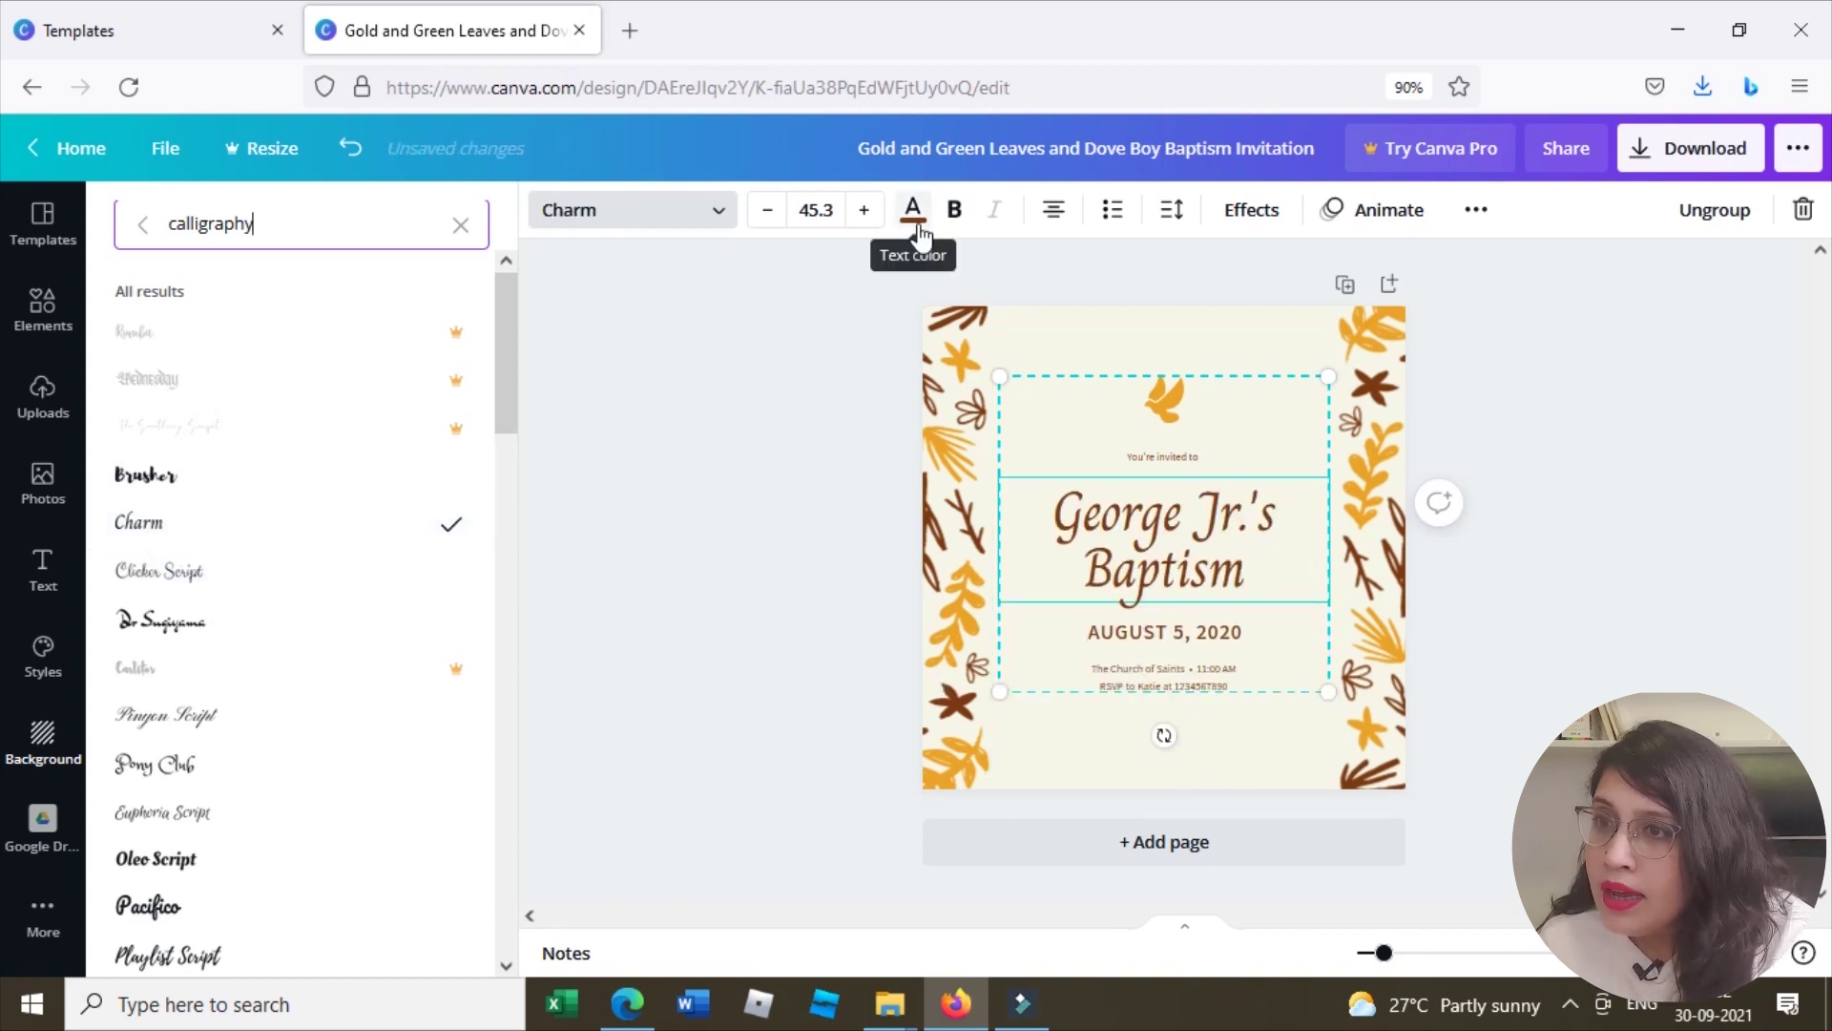
Step: Make the main heading bold and set its text color to dark blue after trying orange, yellow and light turquoise
click(953, 211)
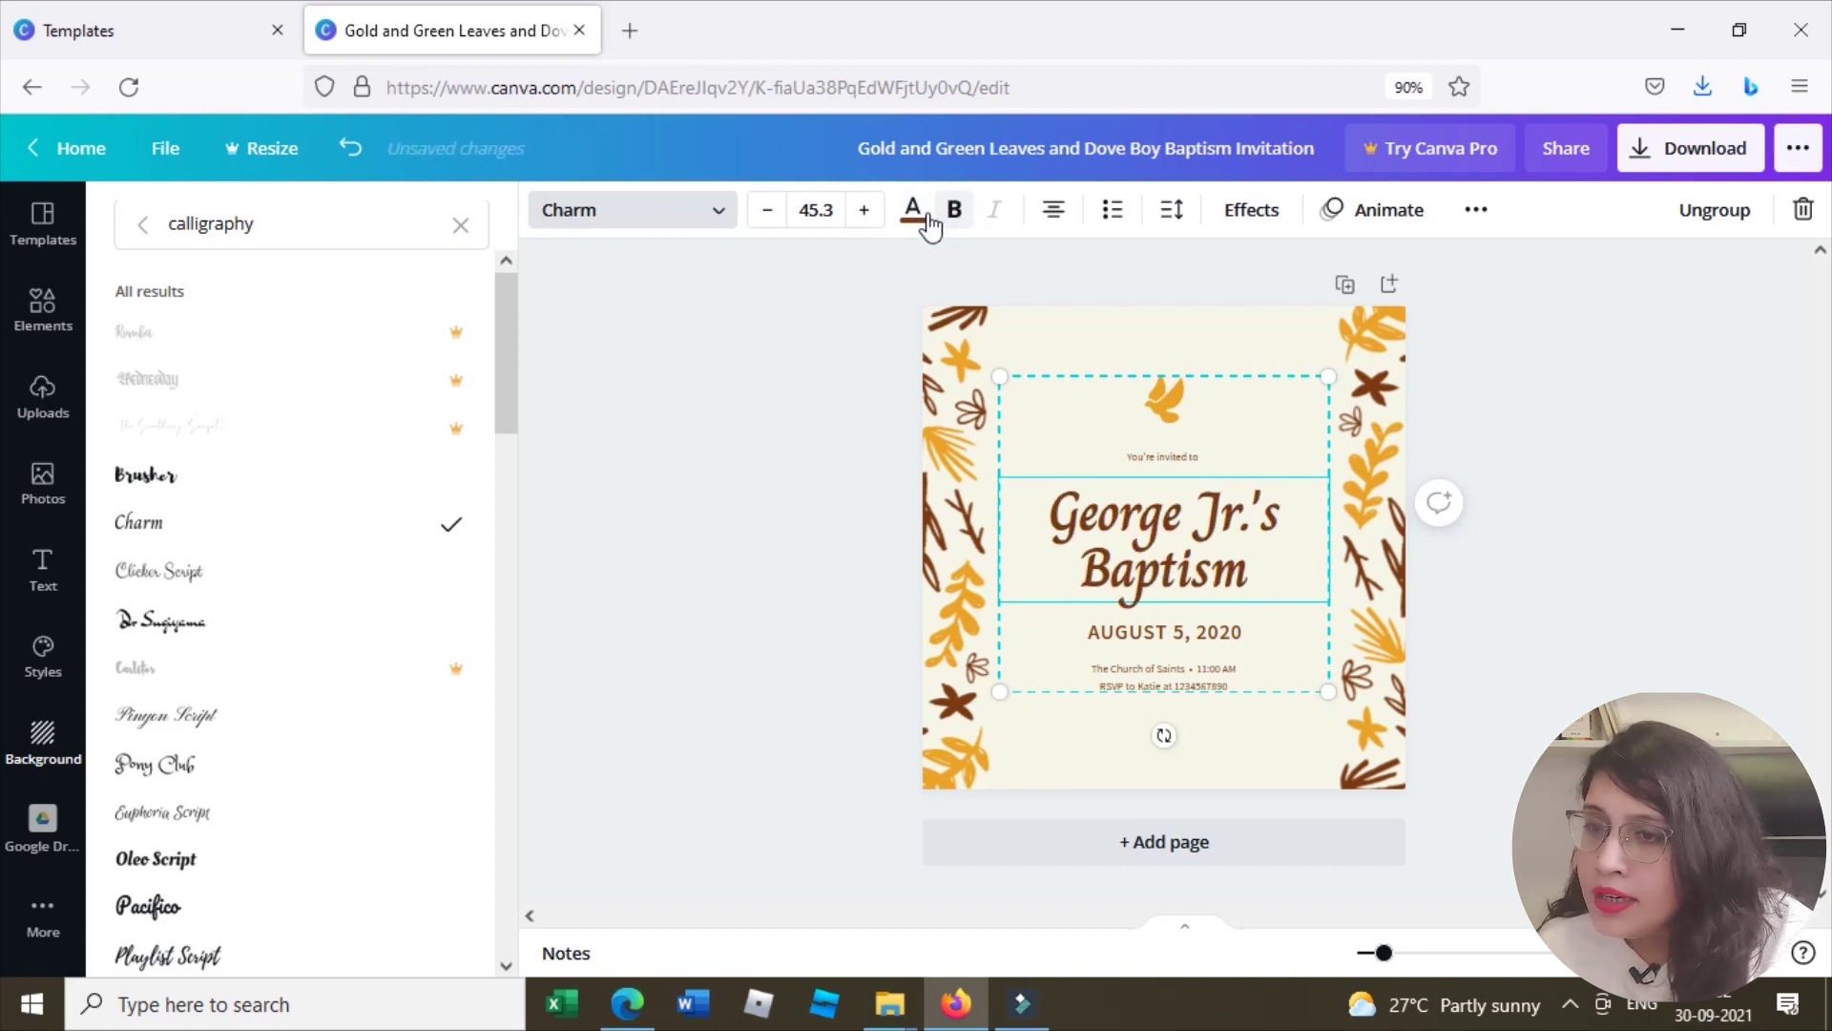
click(914, 212)
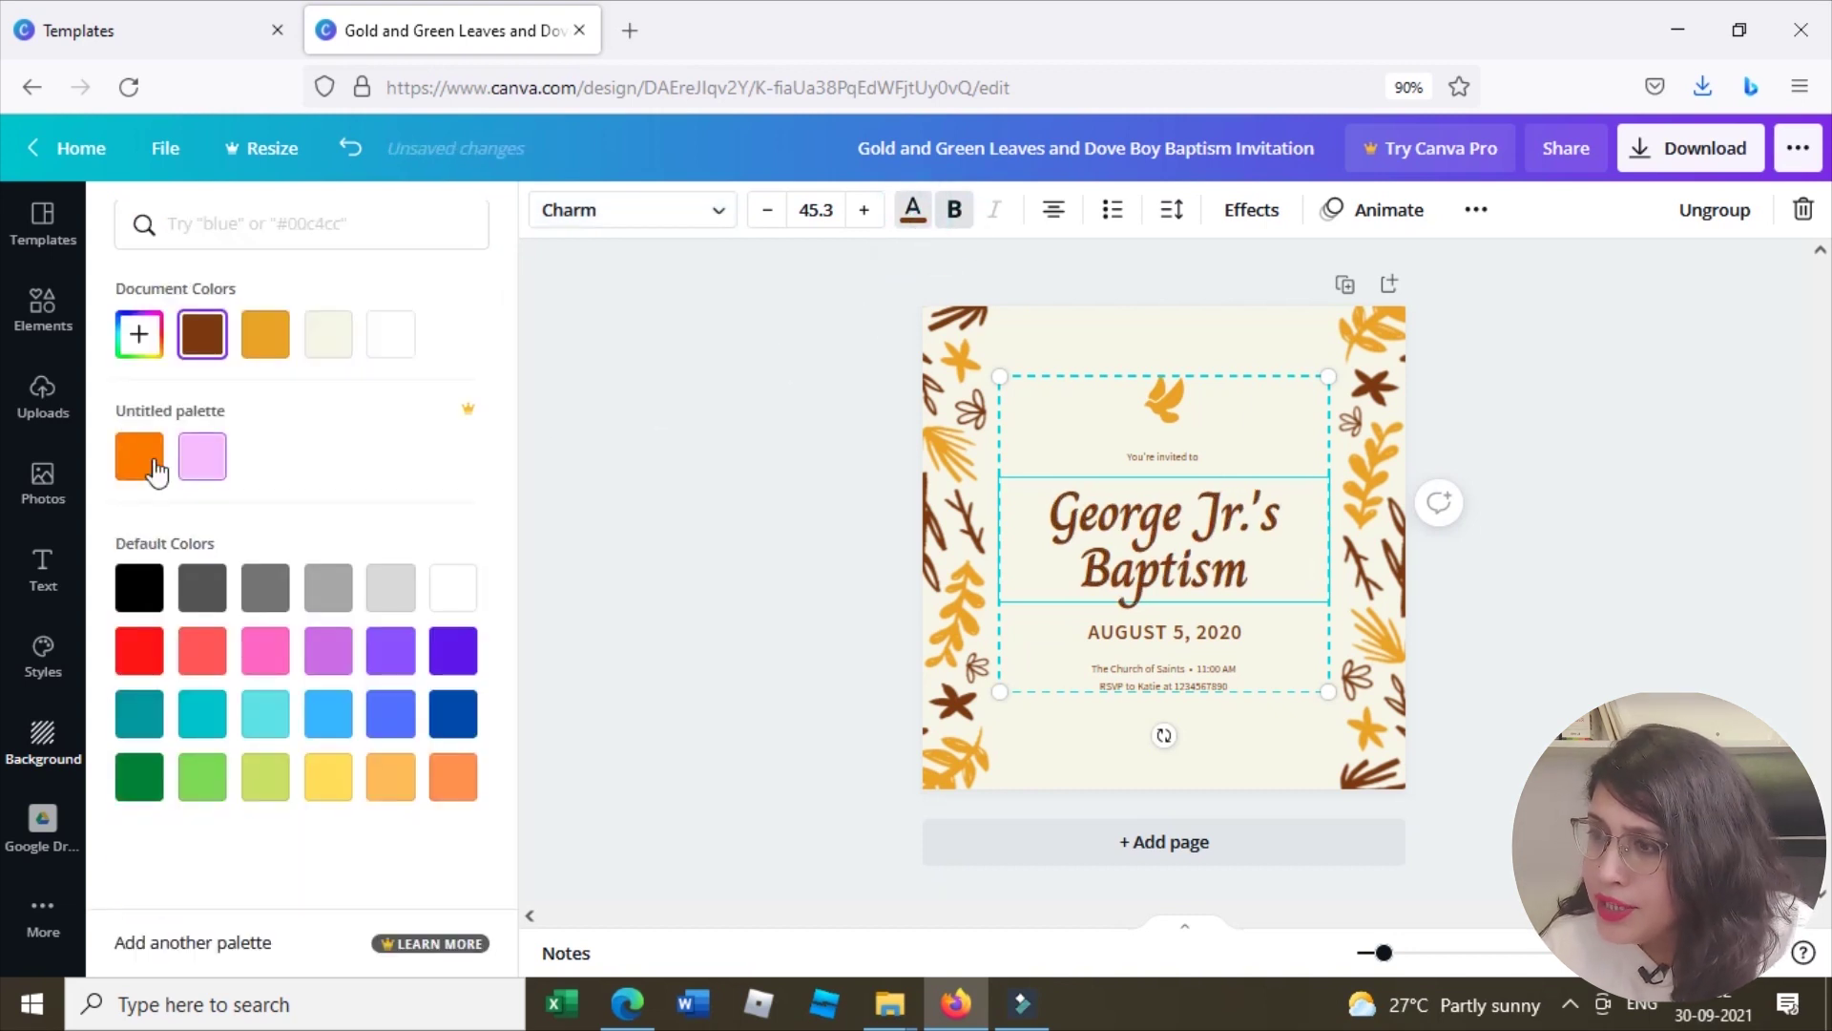
click(143, 468)
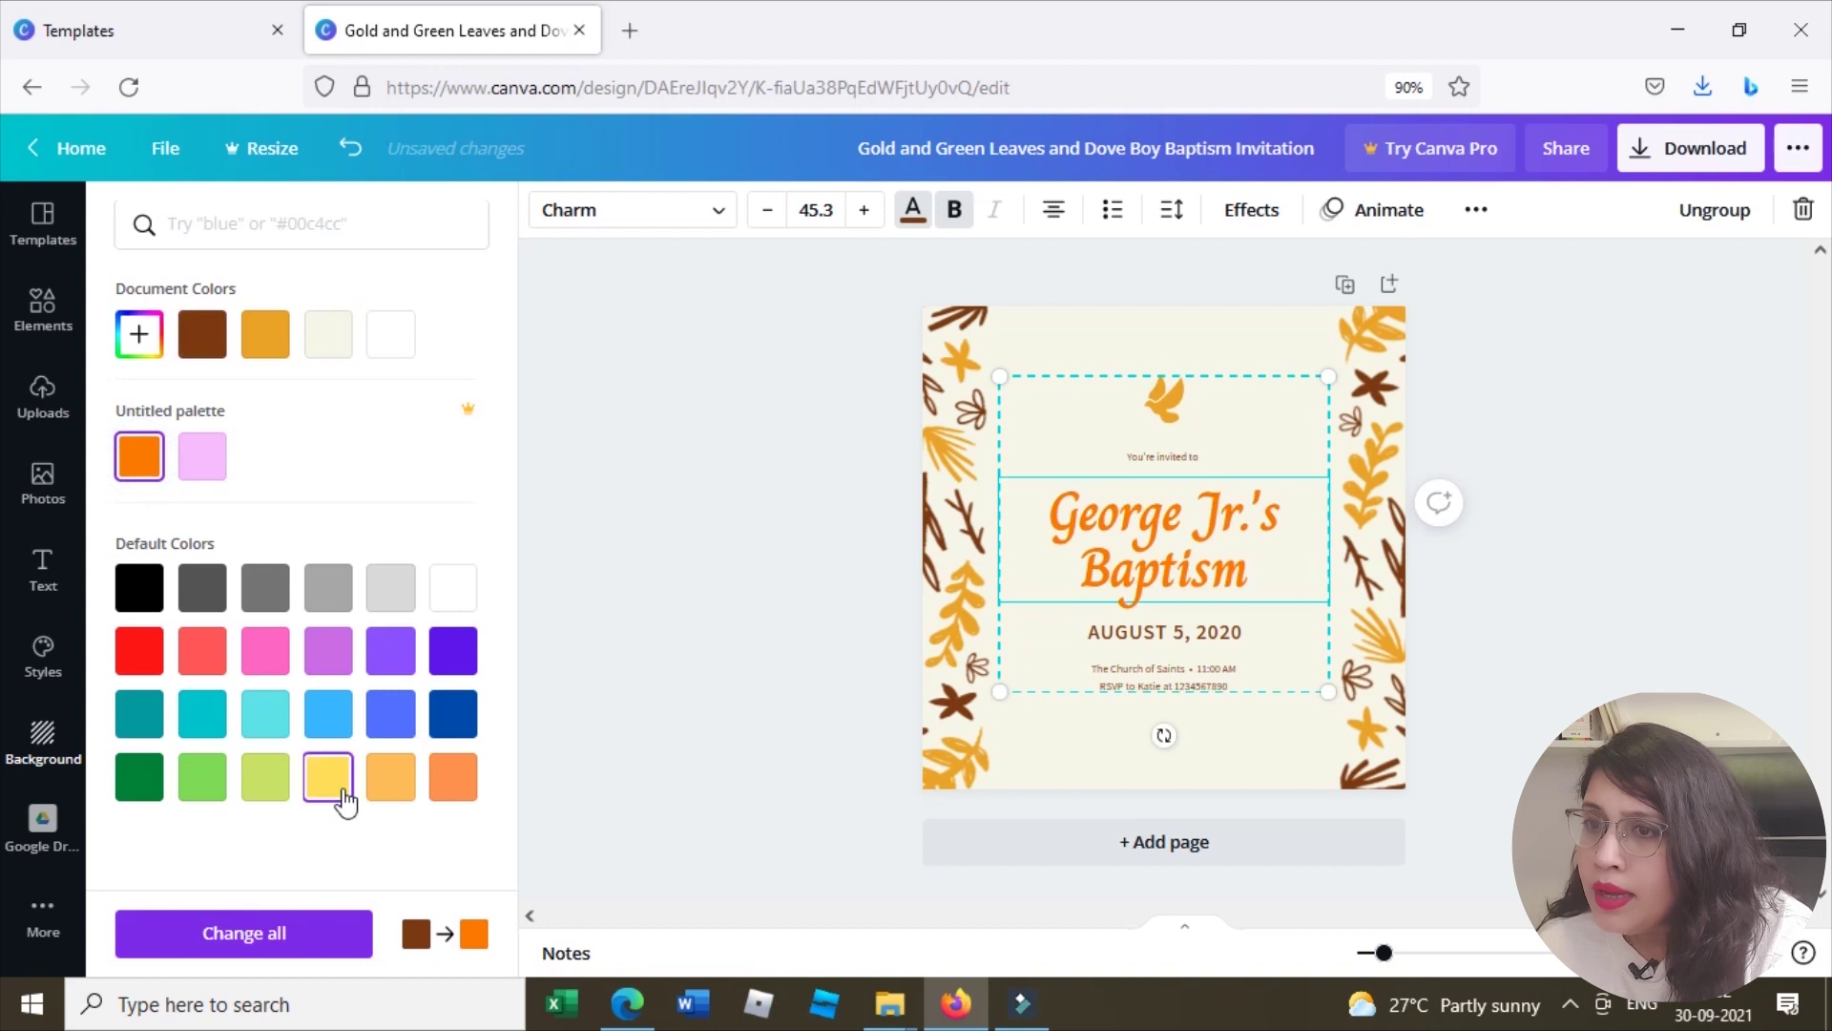
click(267, 715)
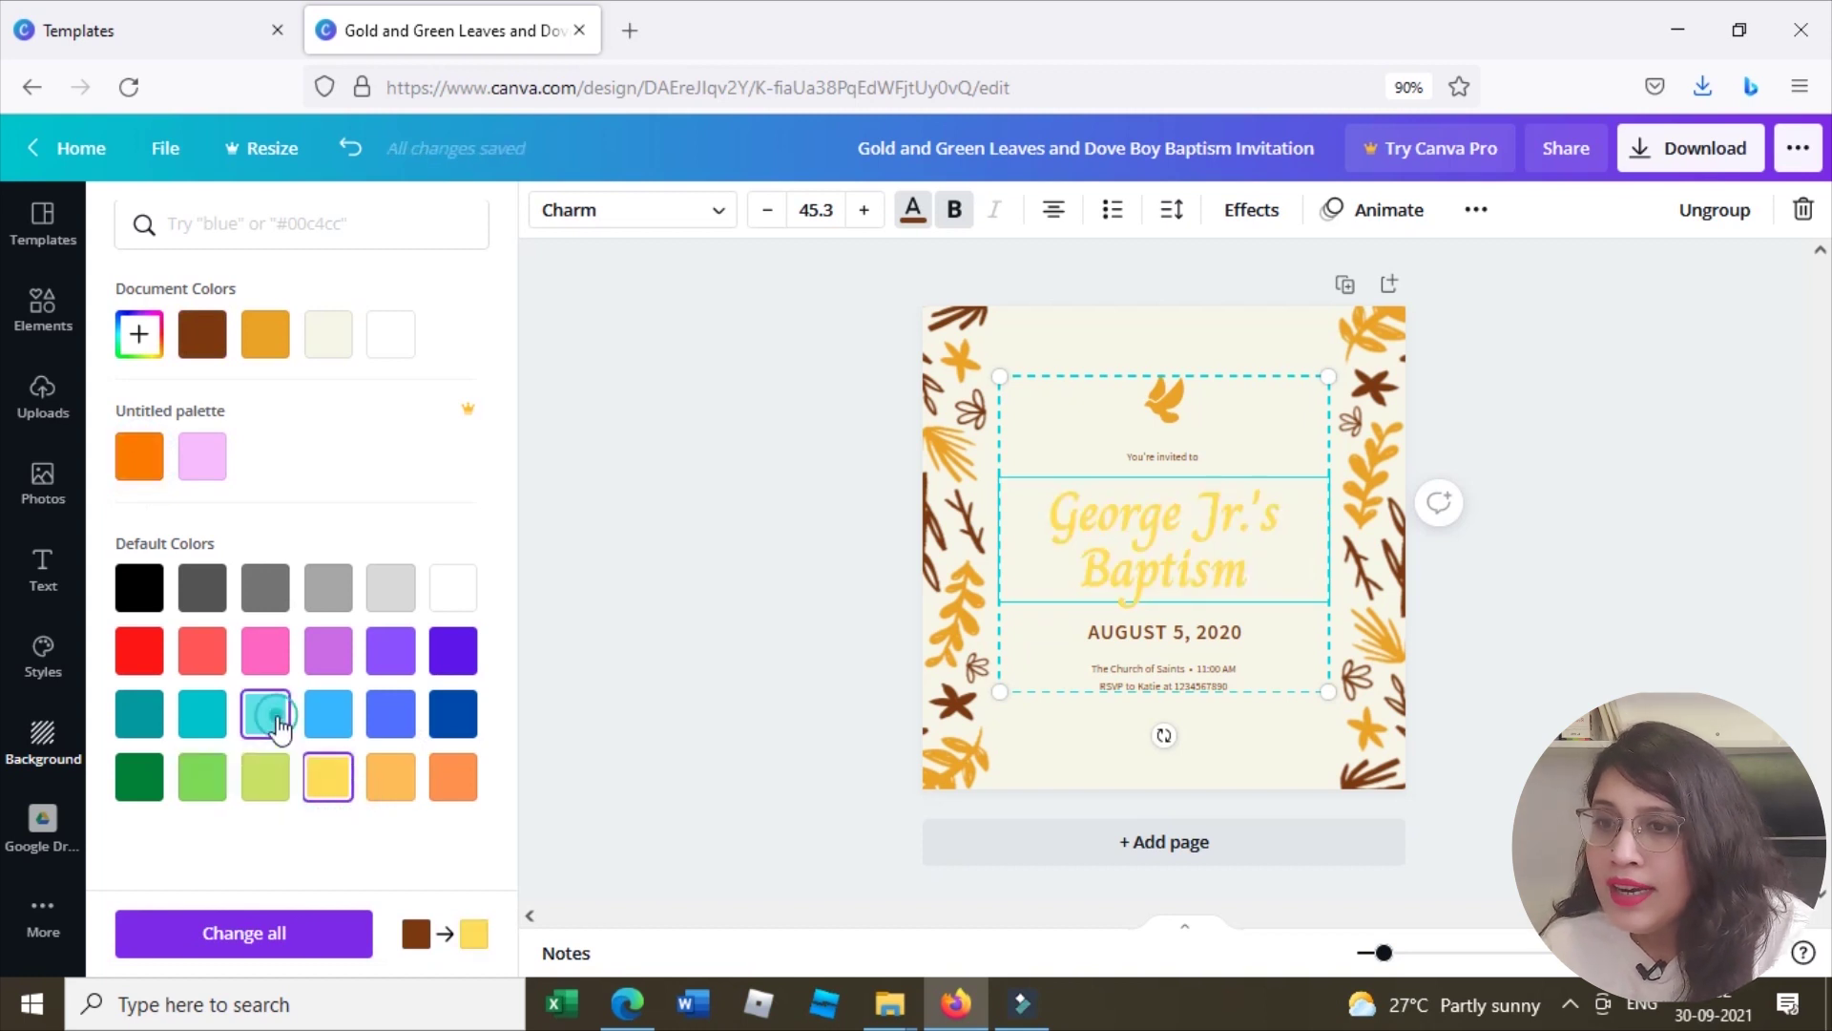
click(451, 725)
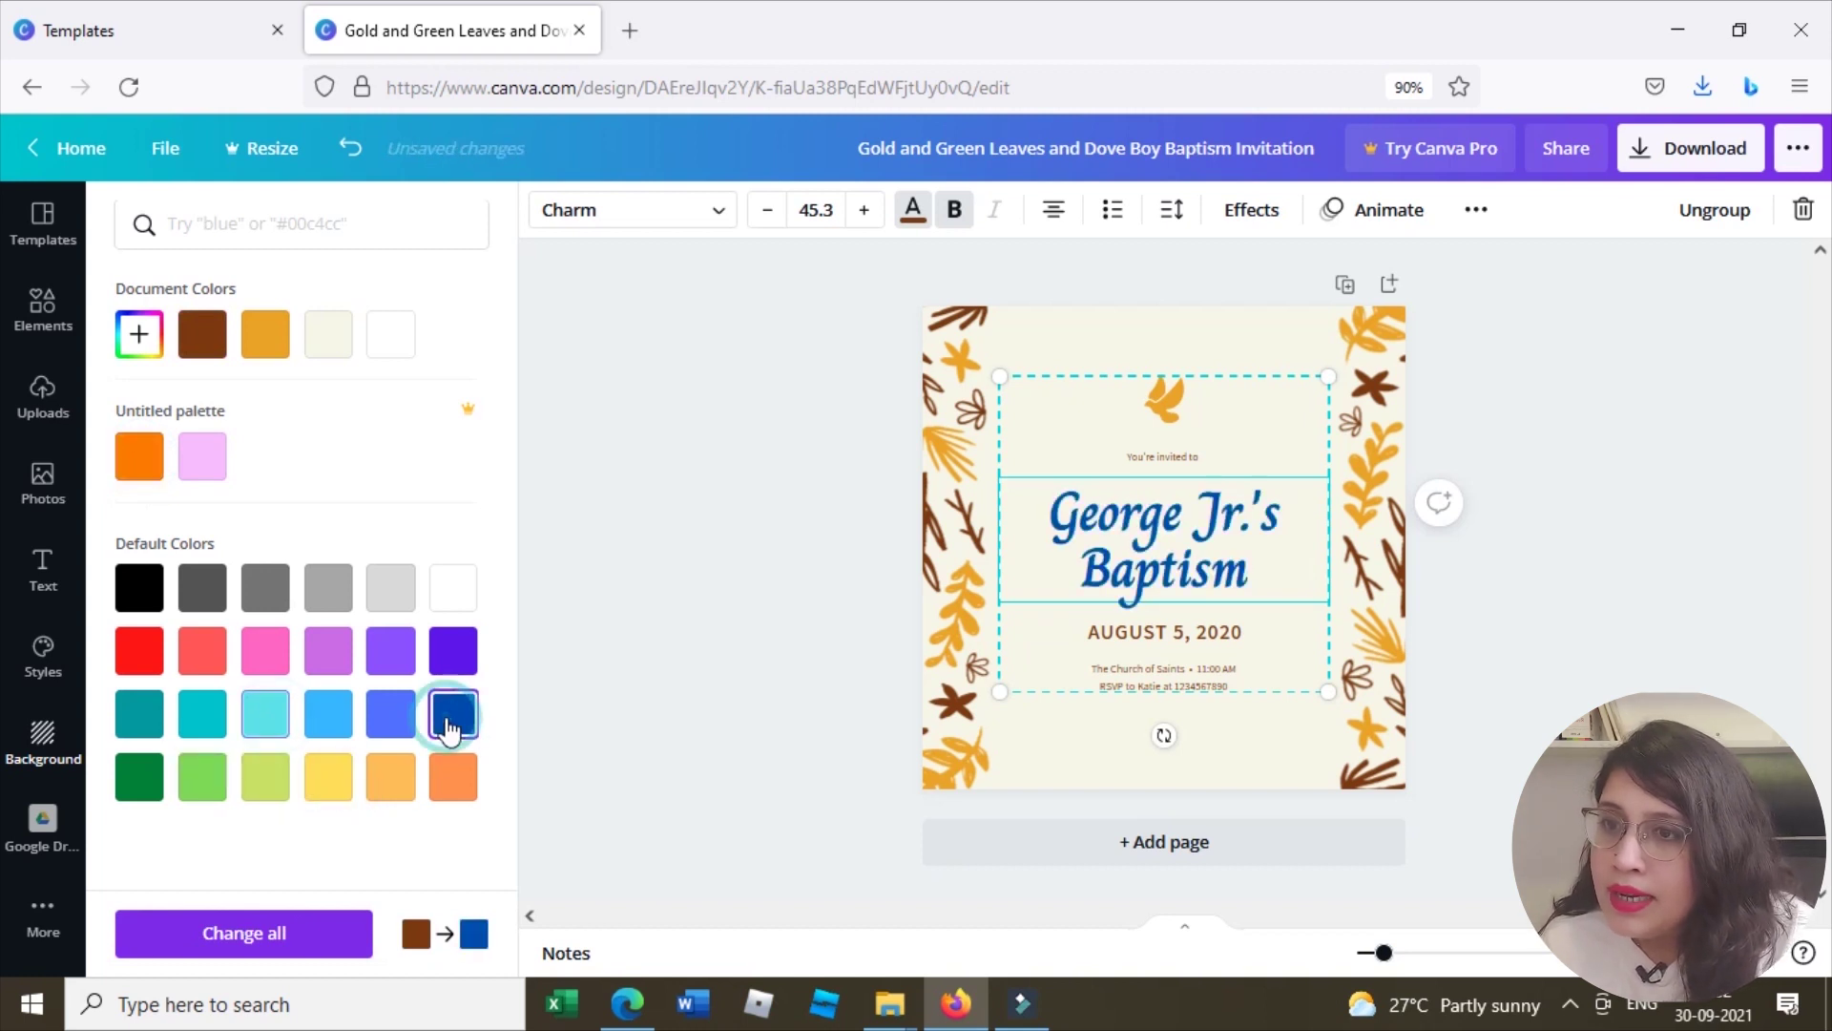
Step: Delete the dove graphic above the heading and search the elements for gifts
click(1165, 395)
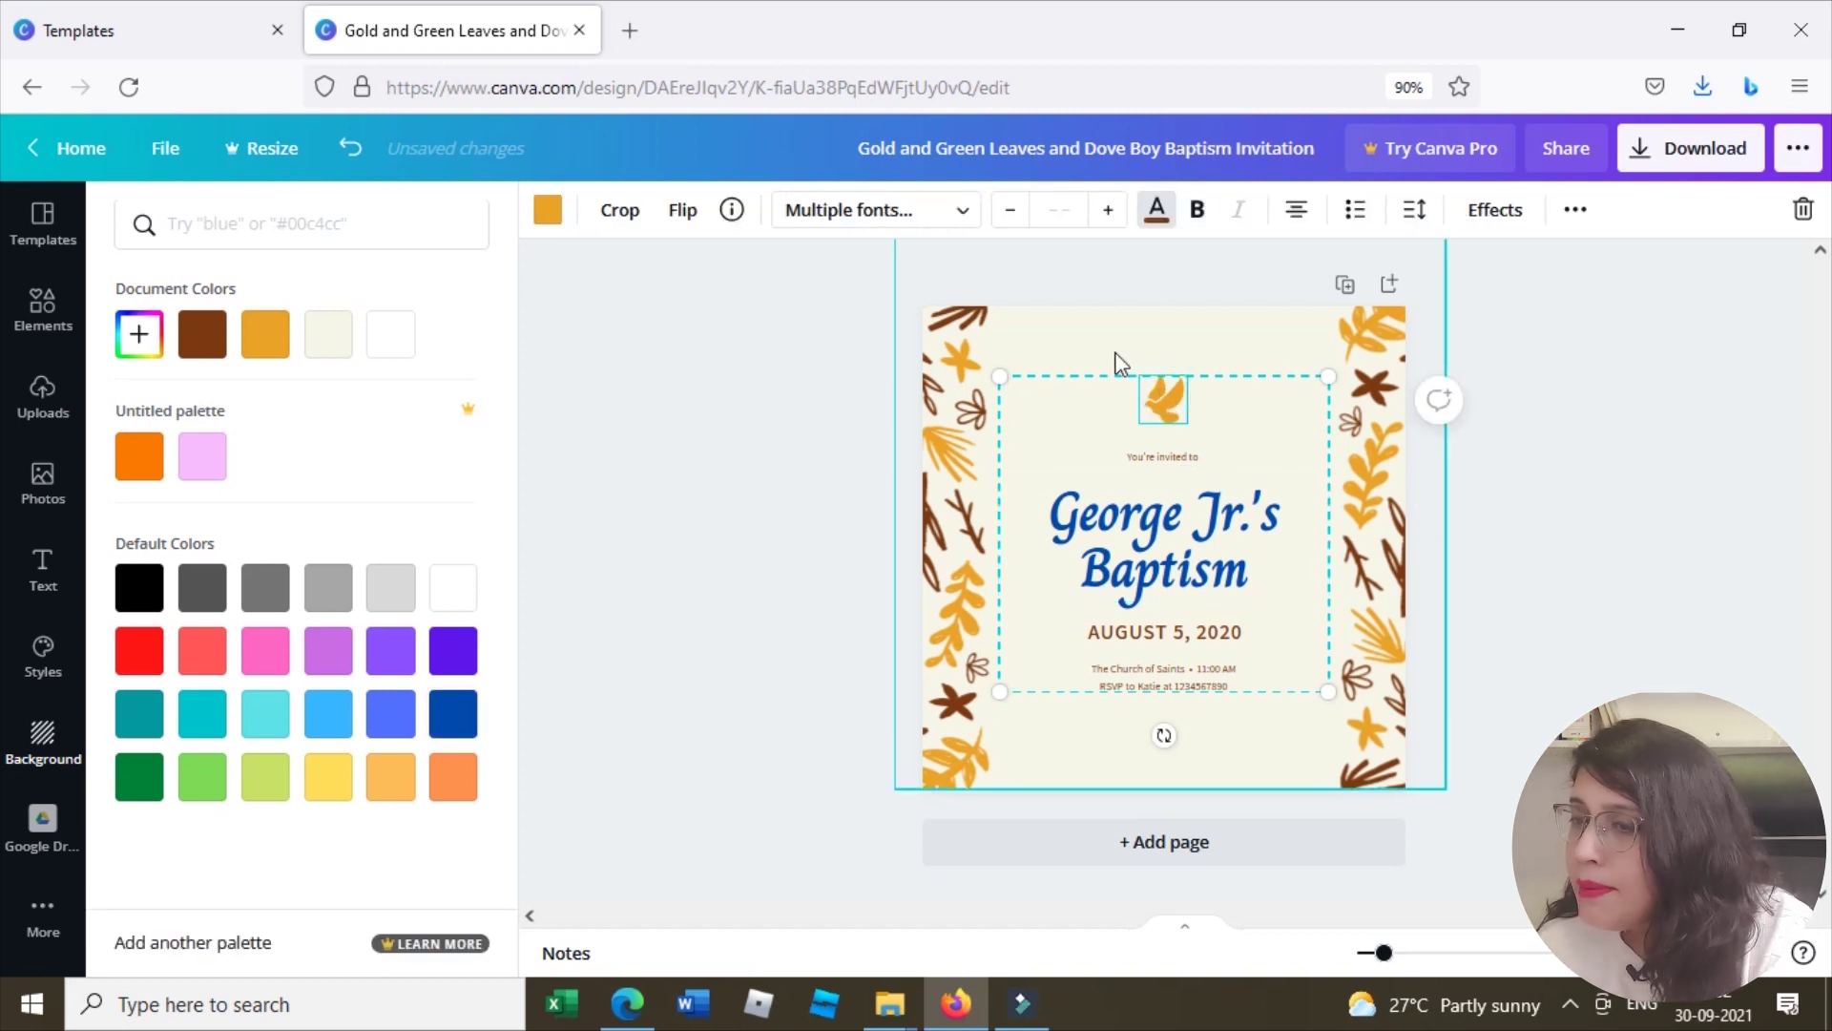
key(Delete)
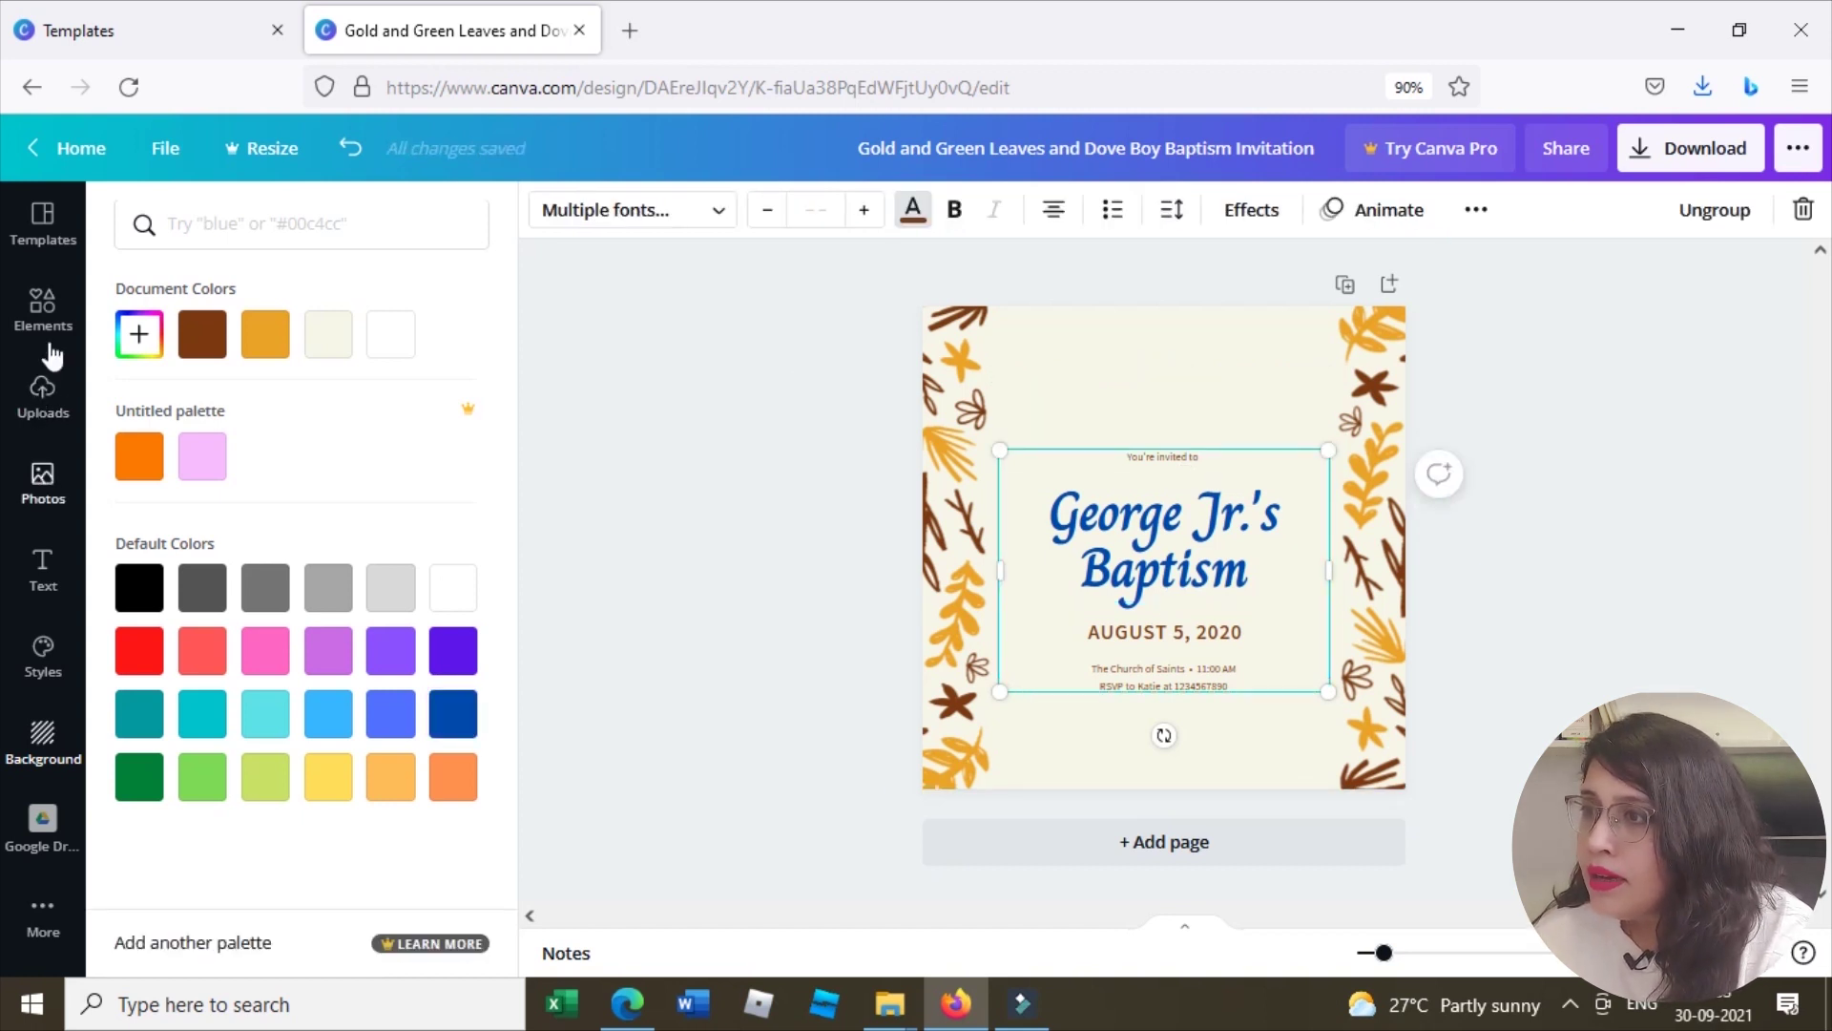
click(42, 305)
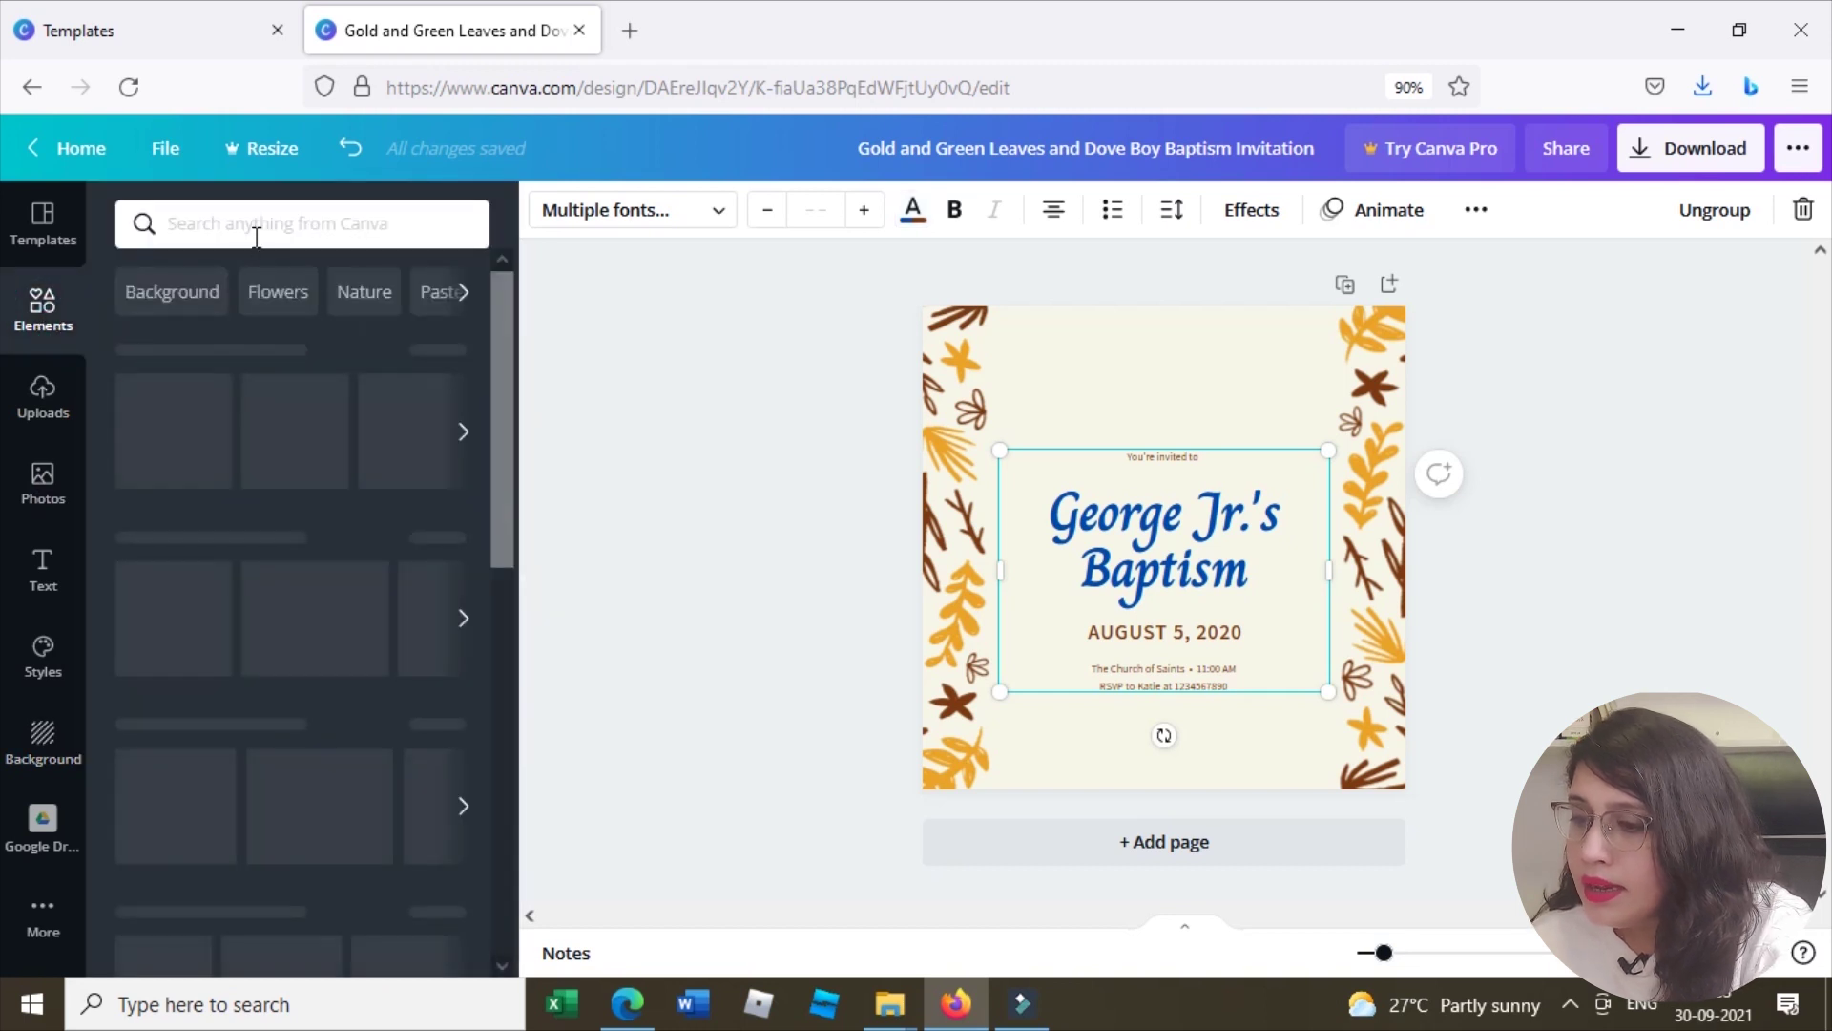
click(251, 230)
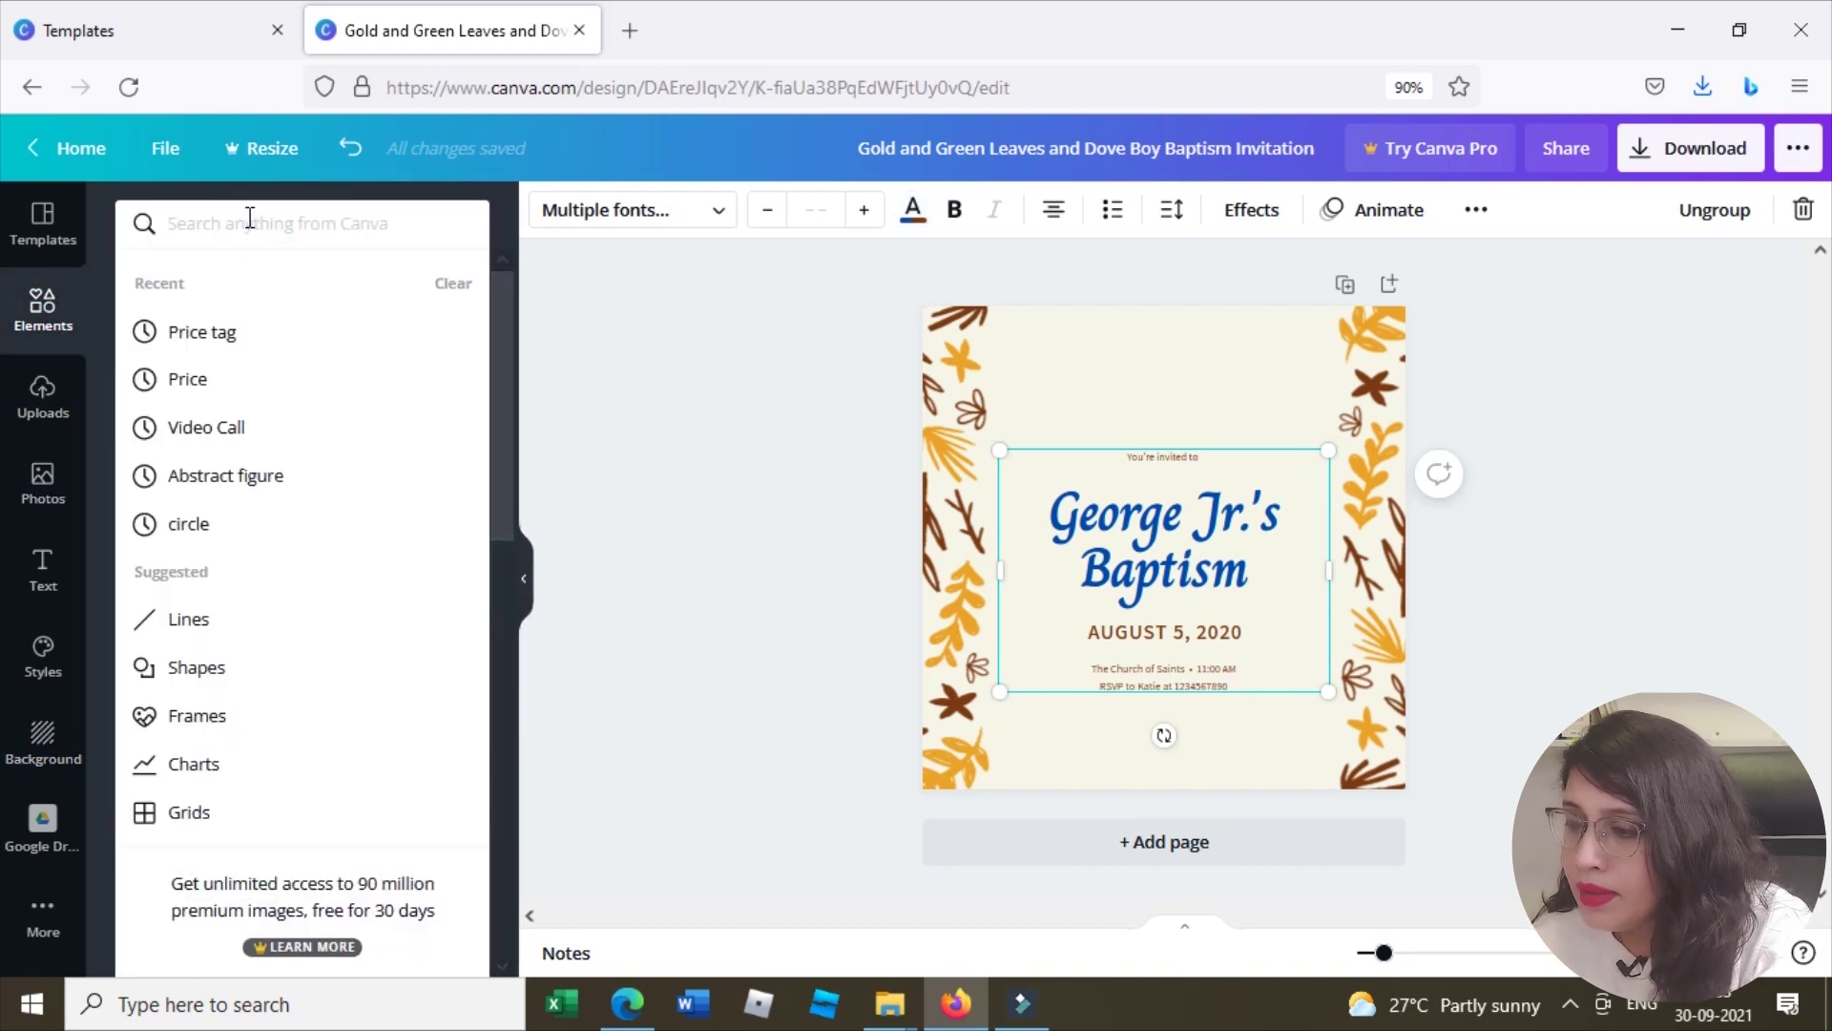
text(c)
key(BackSpace)
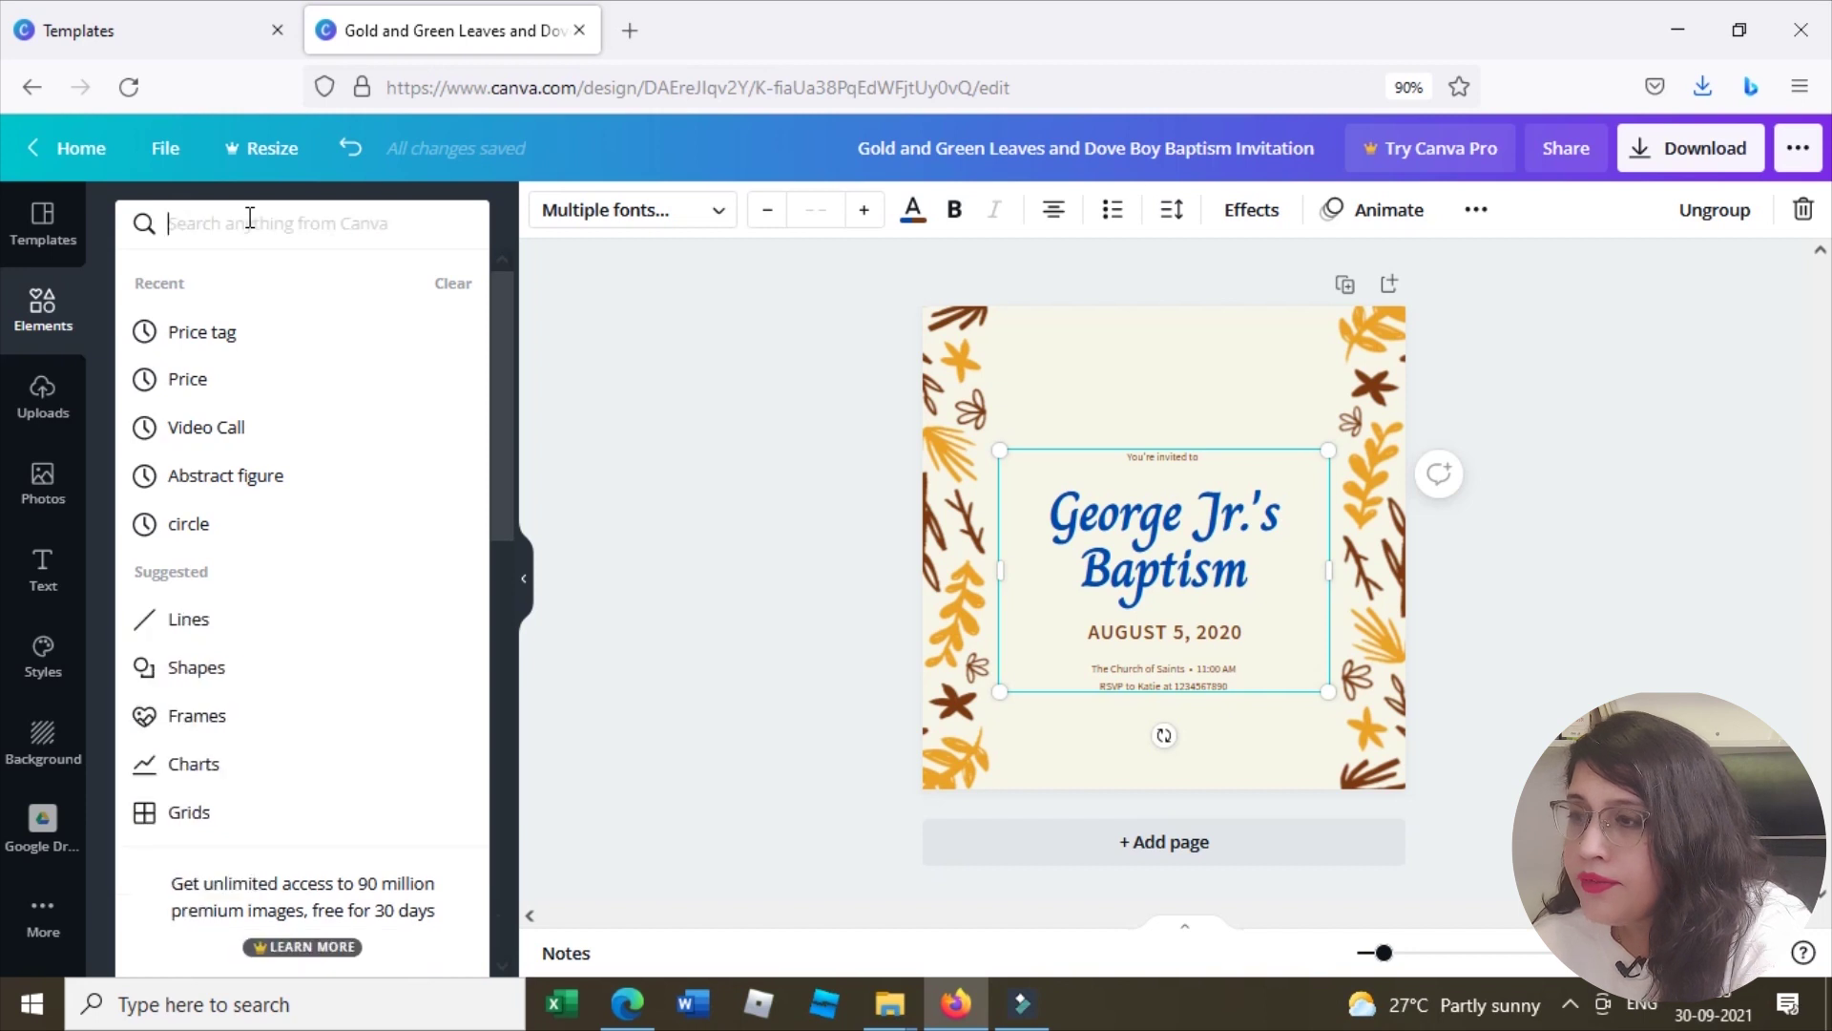
text(w)
key(BackSpace)
text(gifts)
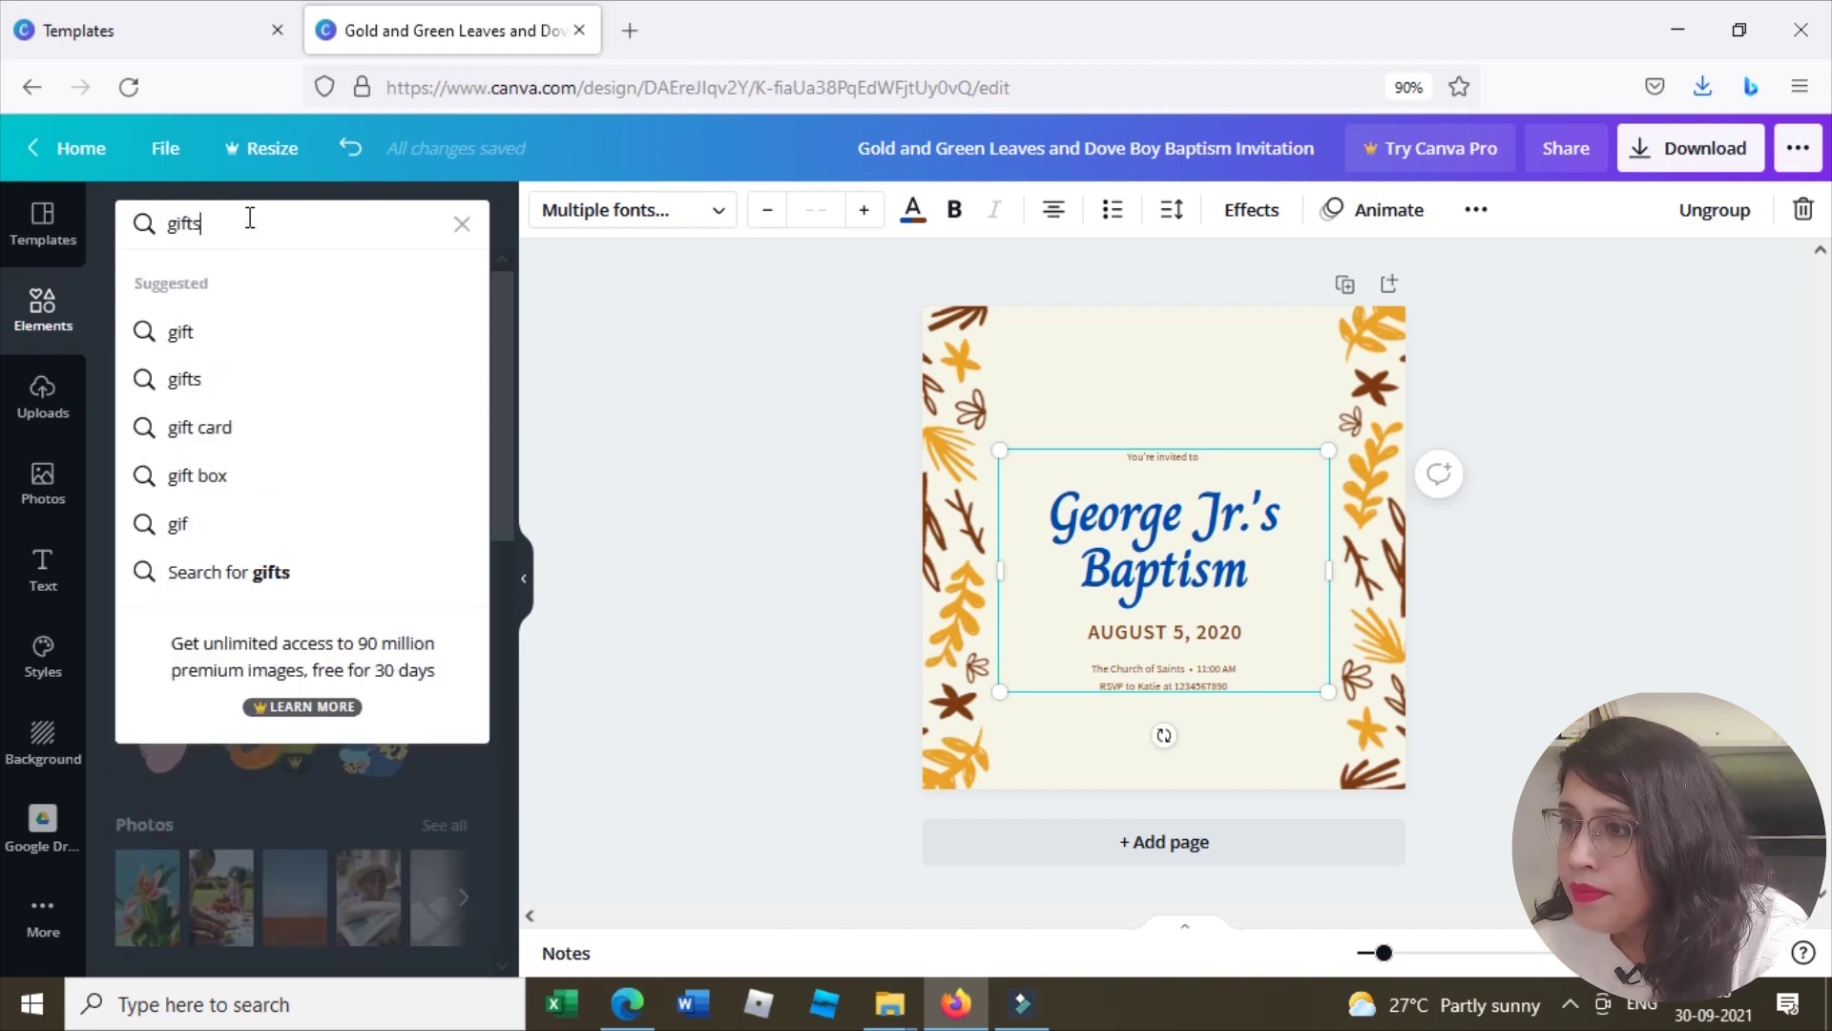
key(Return)
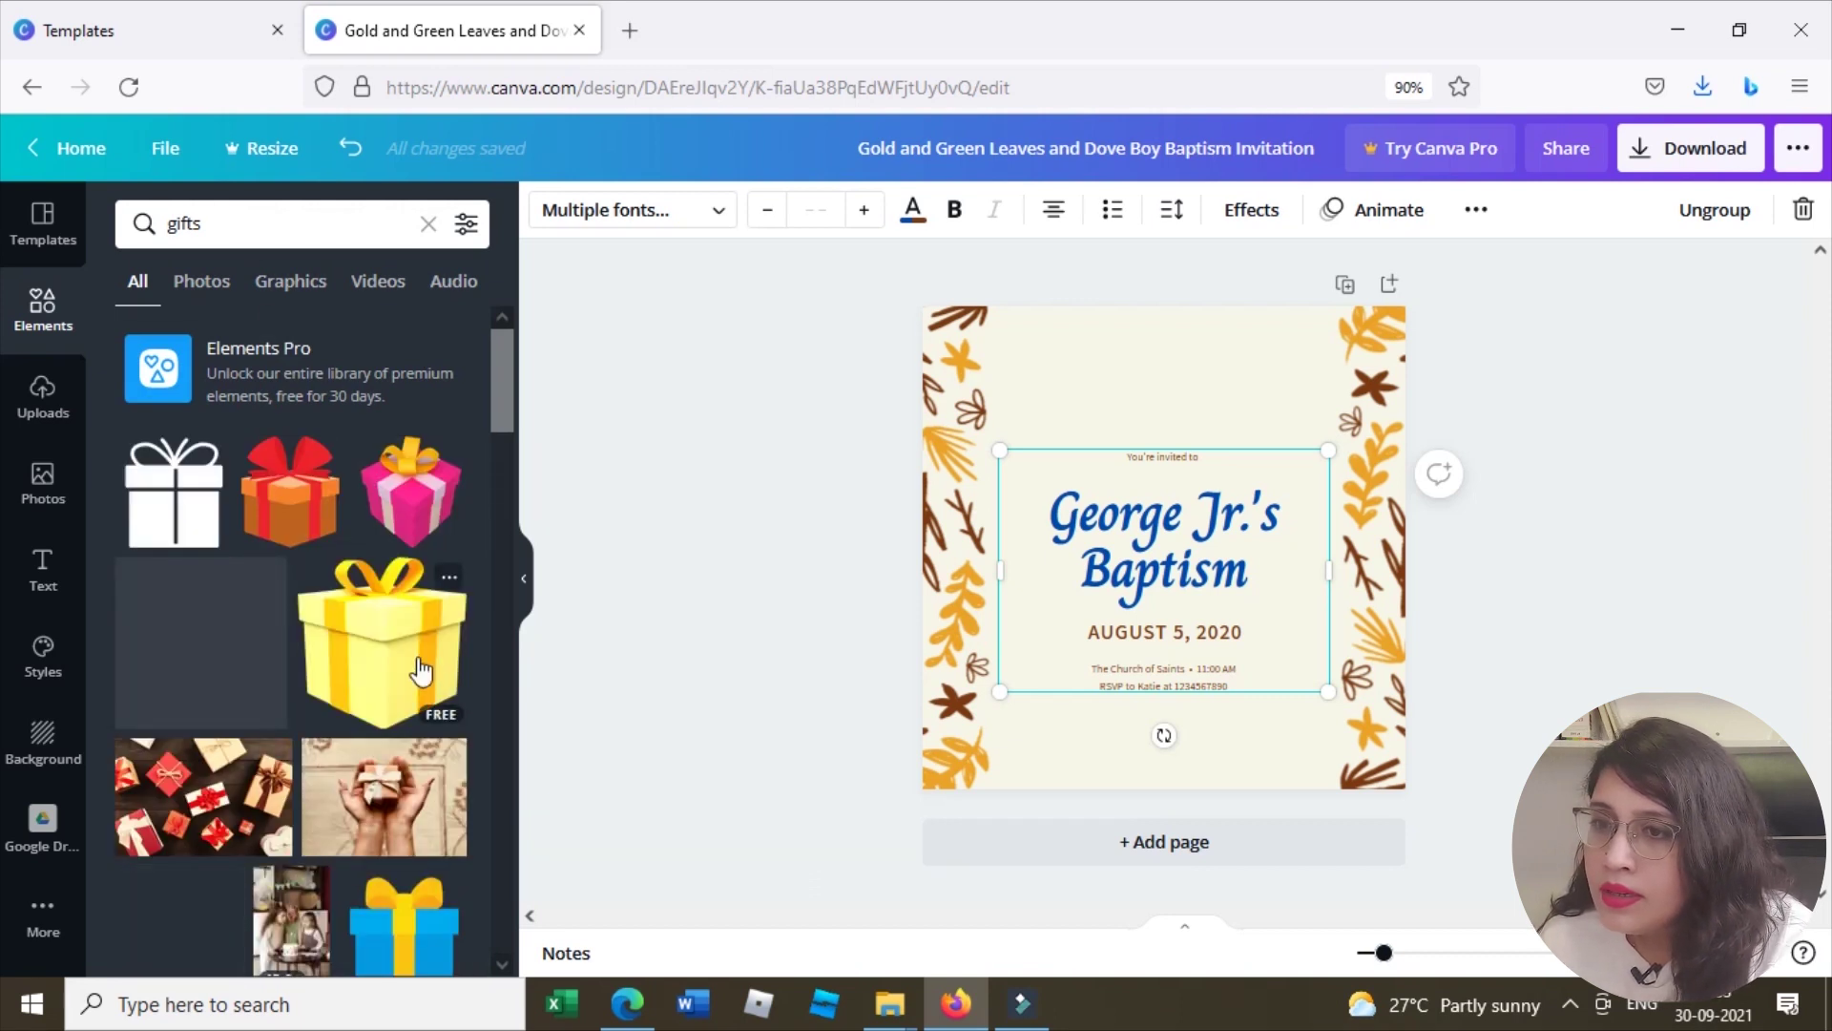
Step: Add the yellow gift box graphic to the page and shift it slightly, with the invitation text over it
click(390, 634)
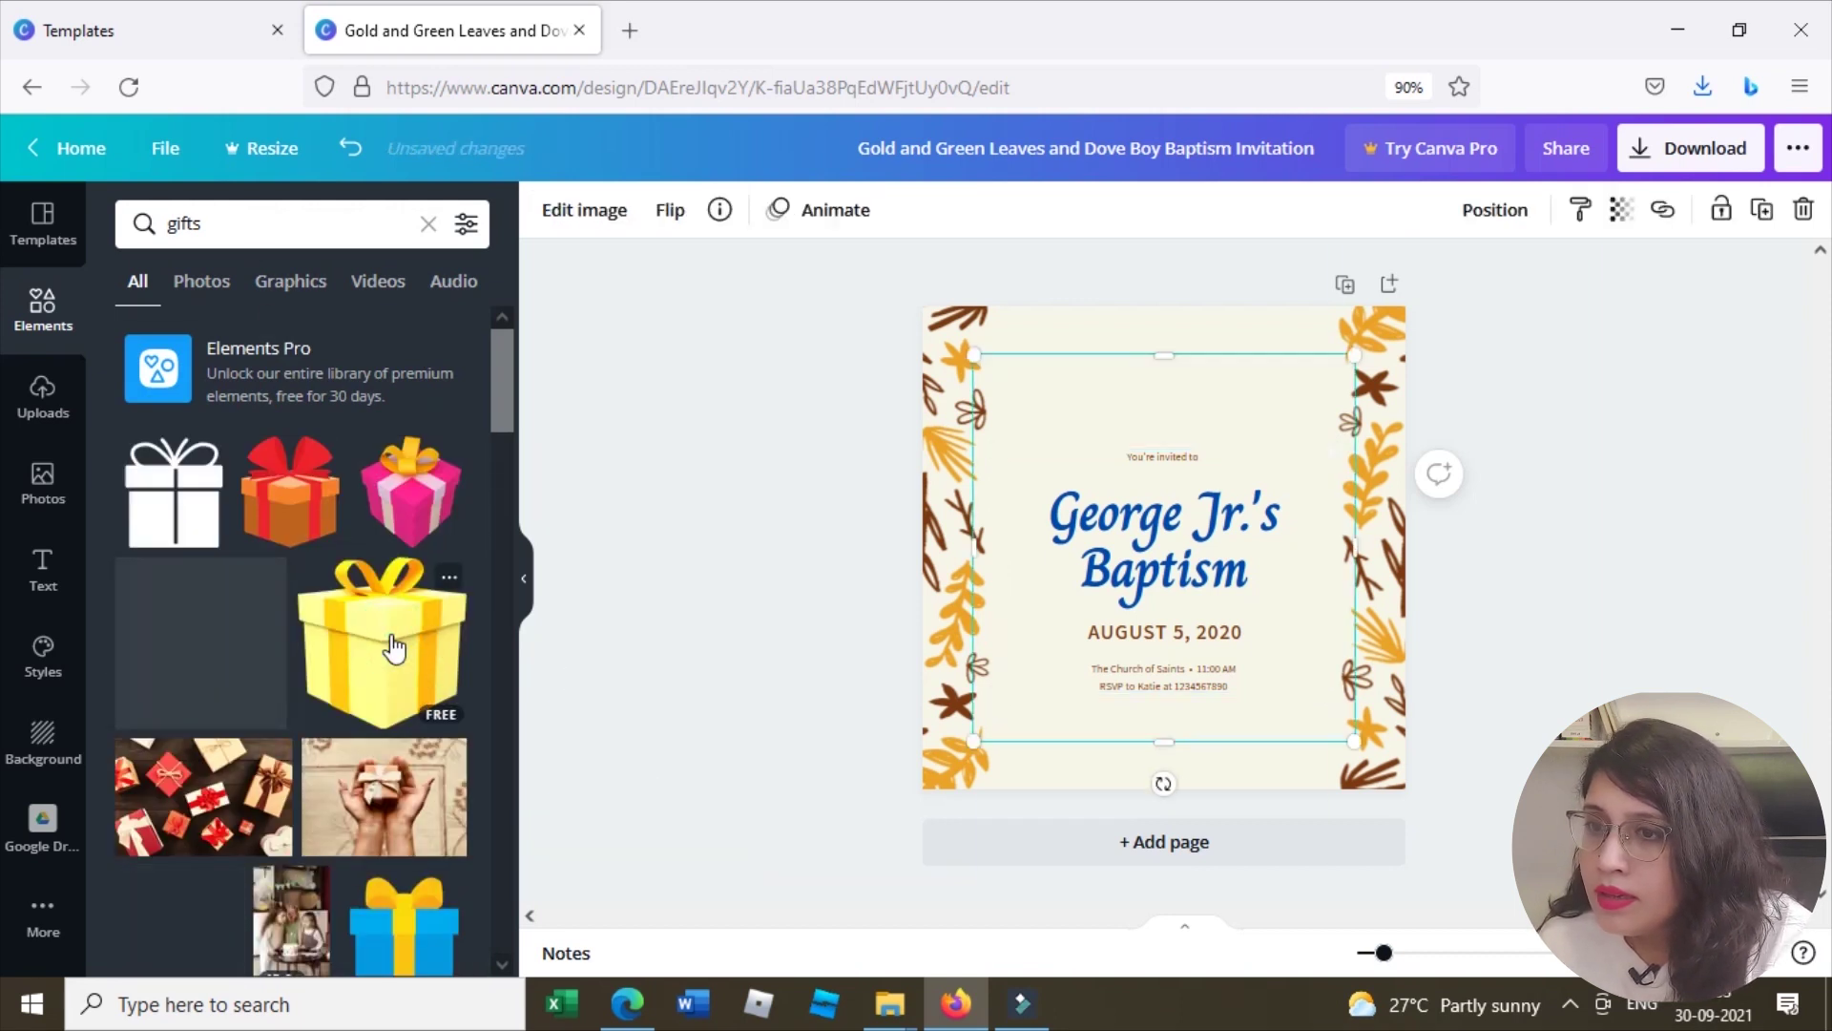
click(339, 691)
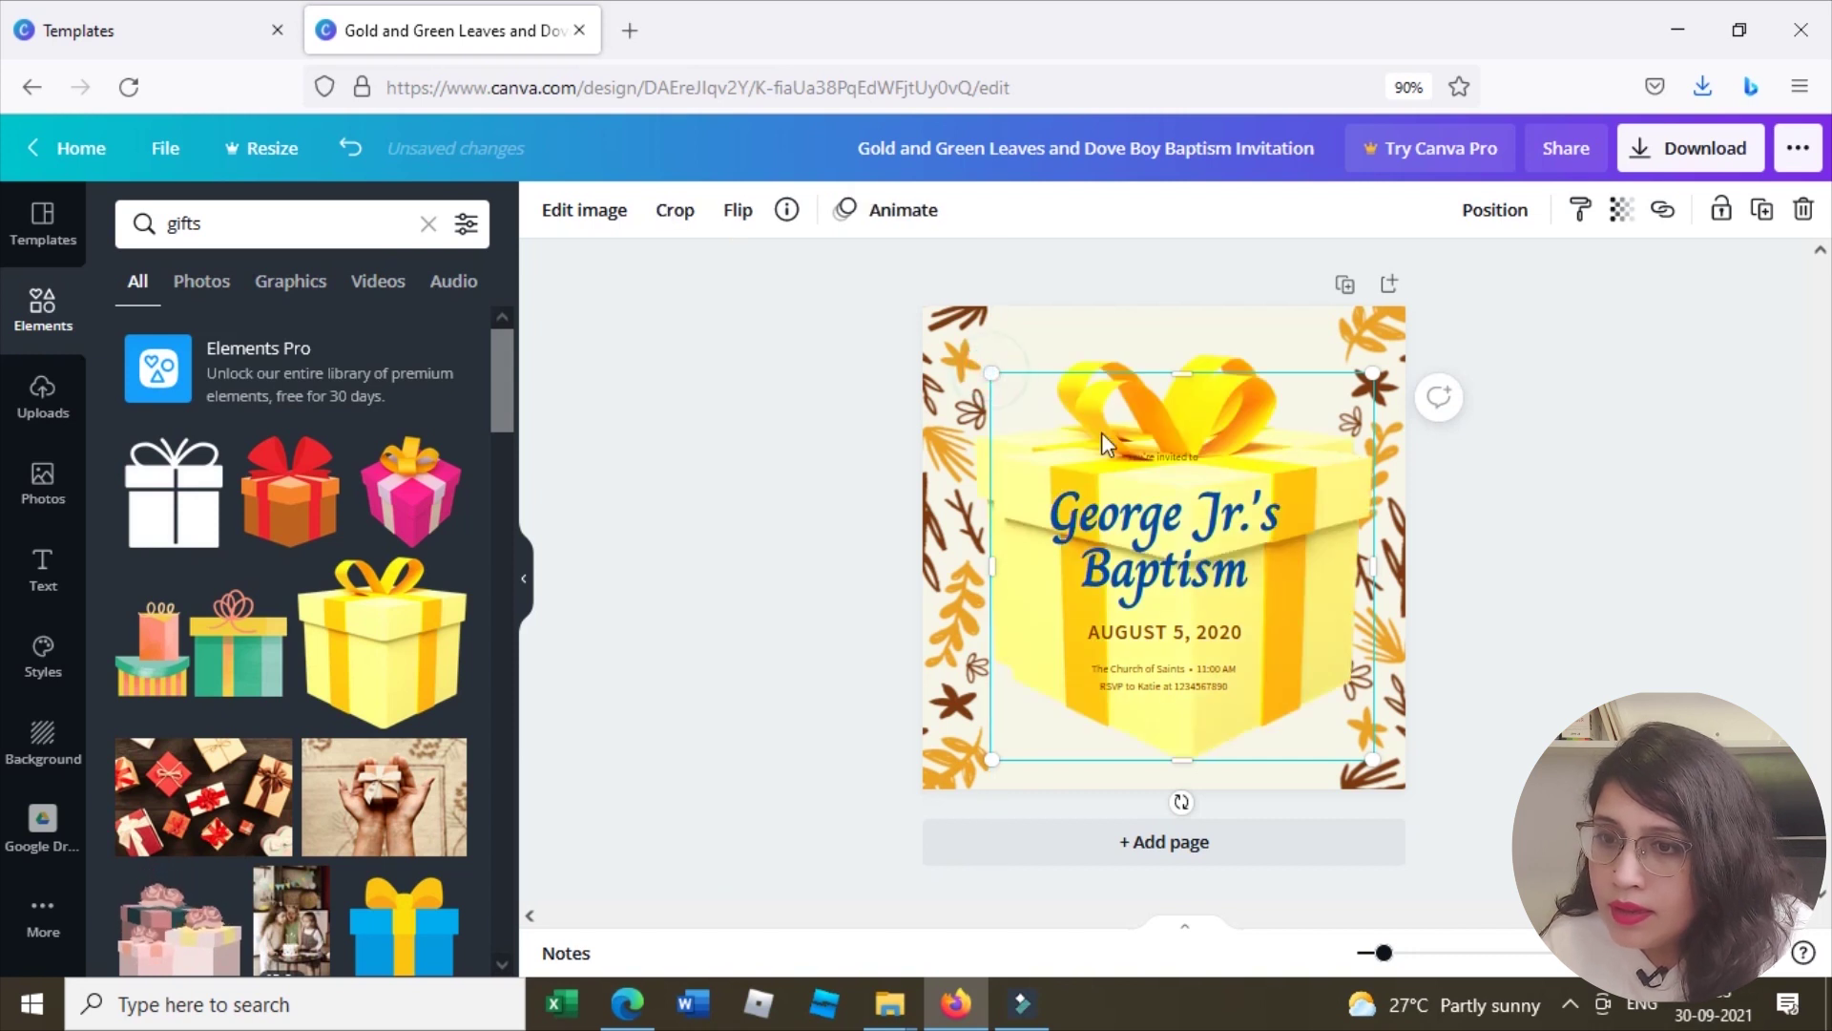
click(1257, 538)
click(1212, 716)
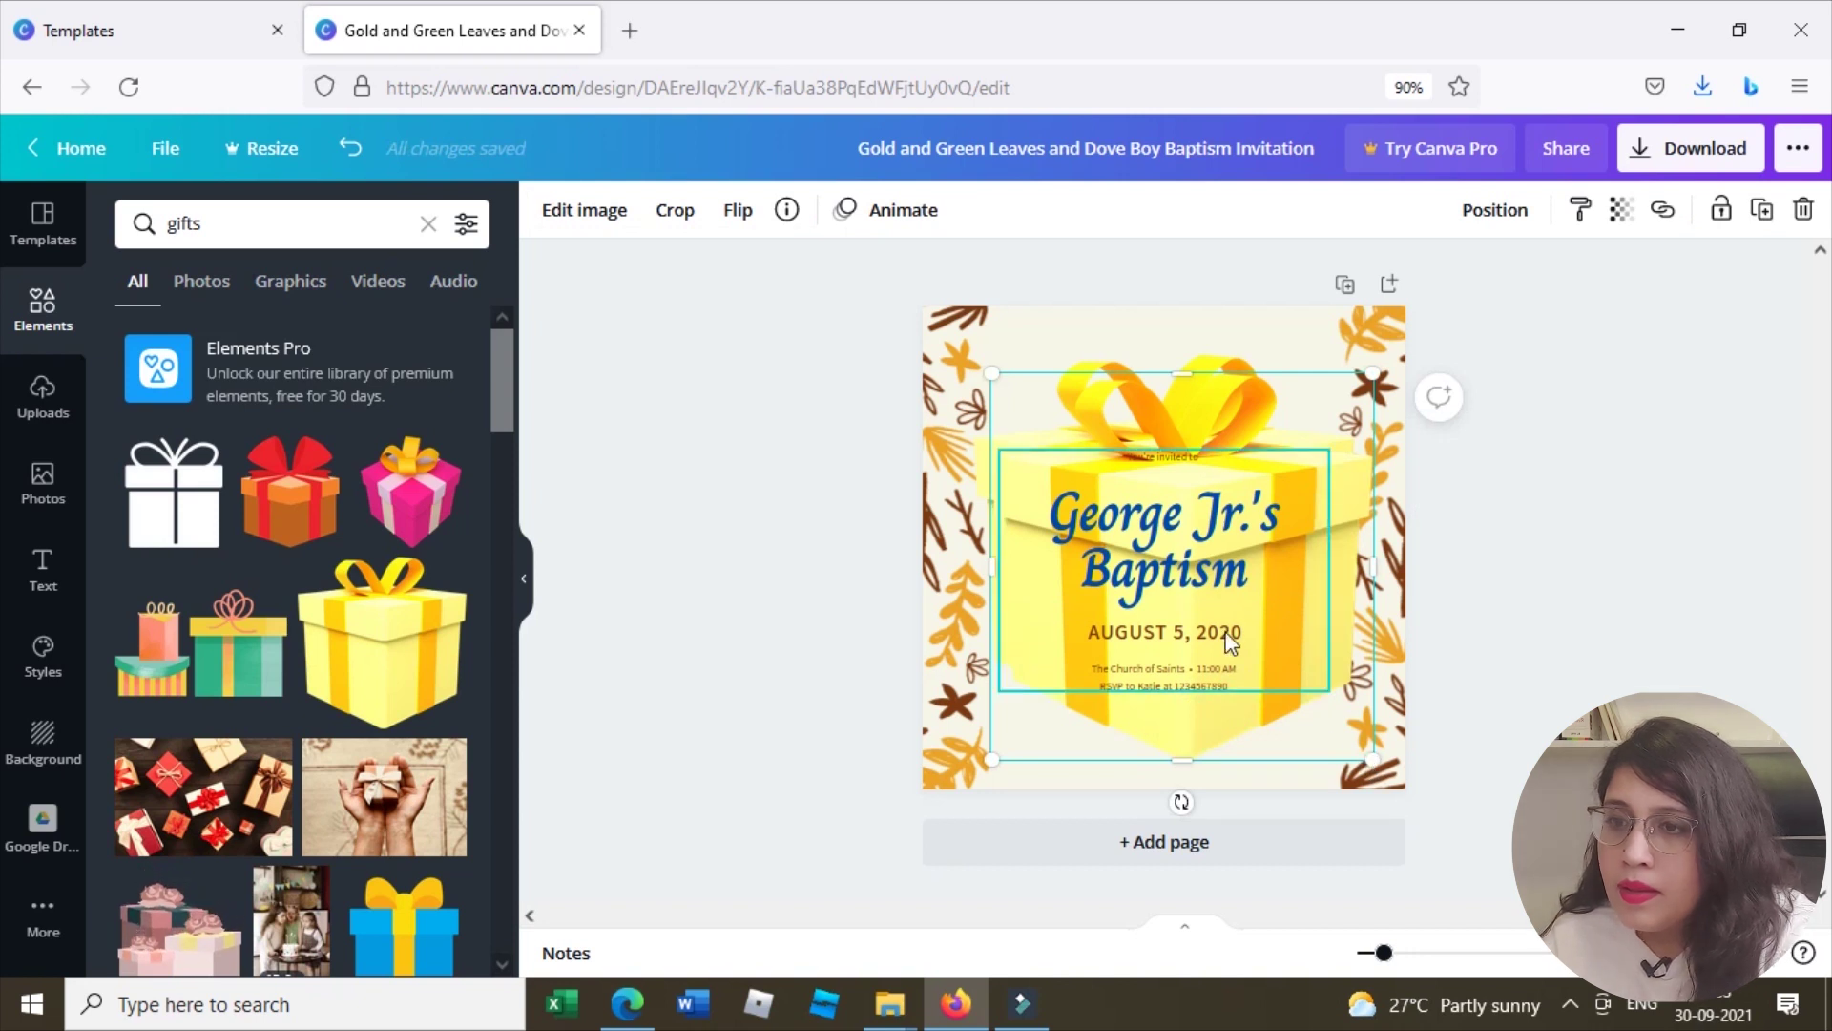
click(1180, 559)
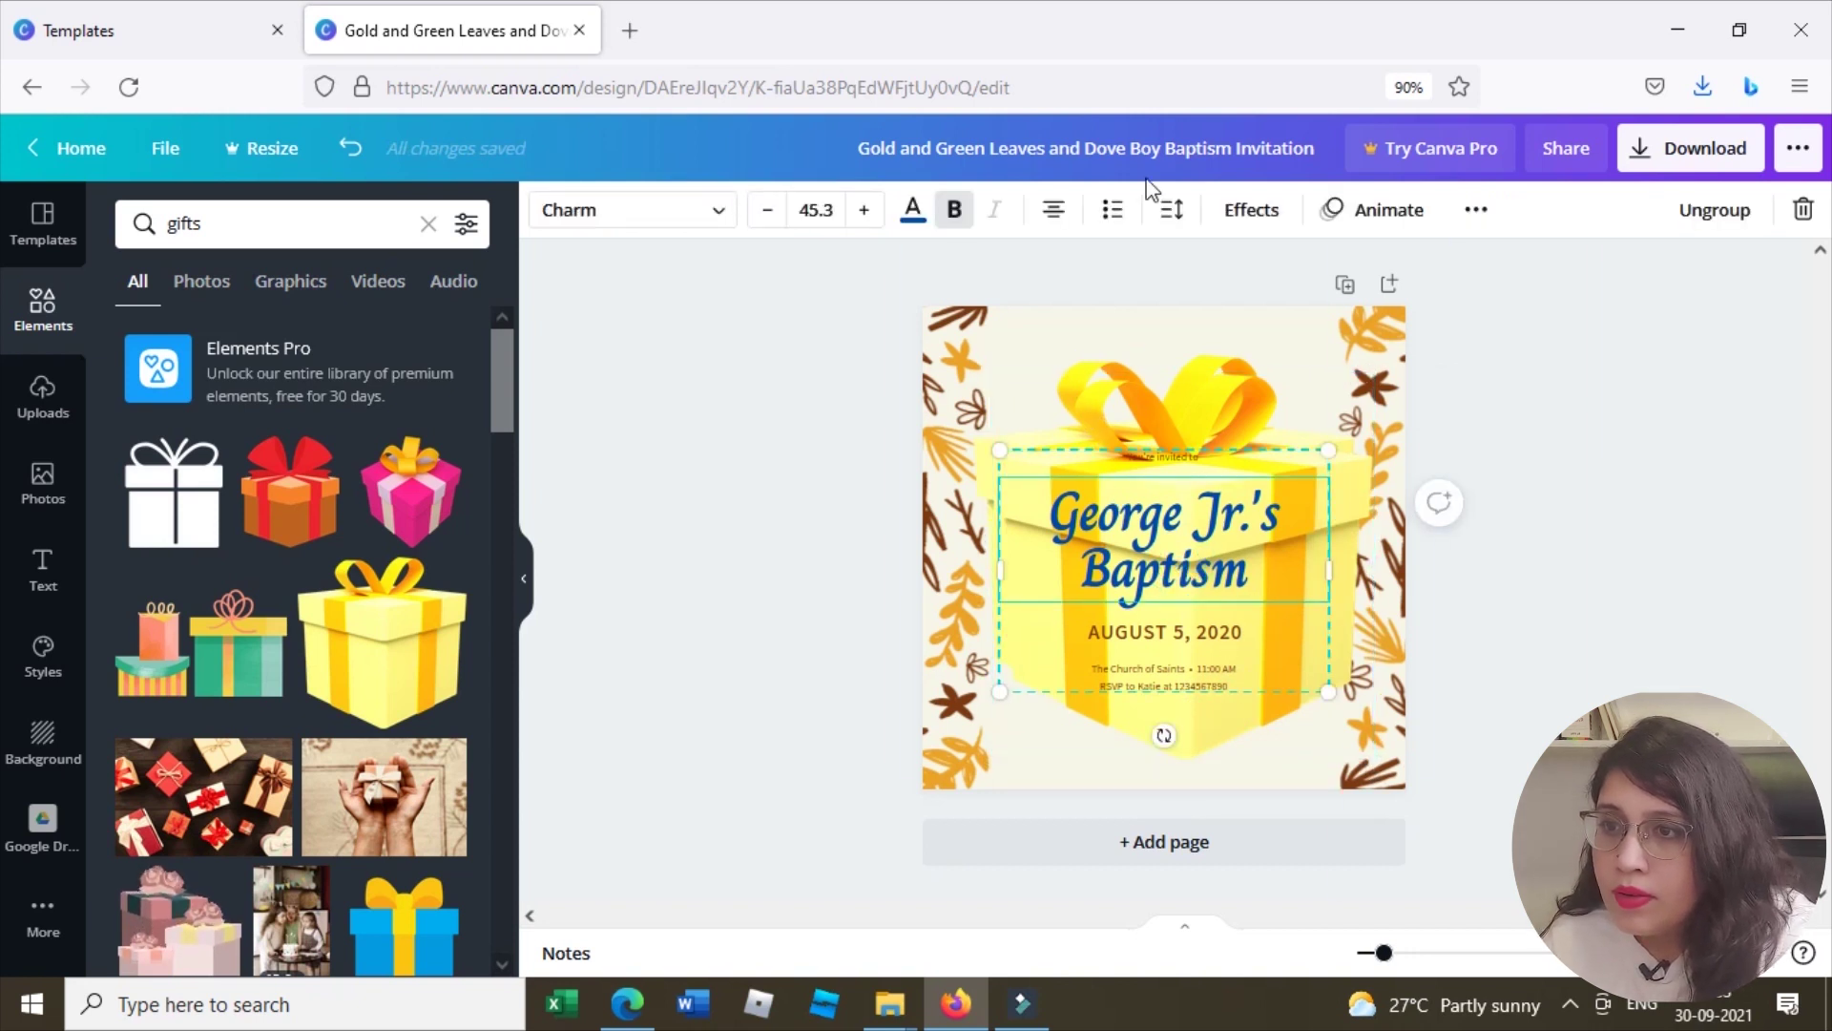
click(1172, 404)
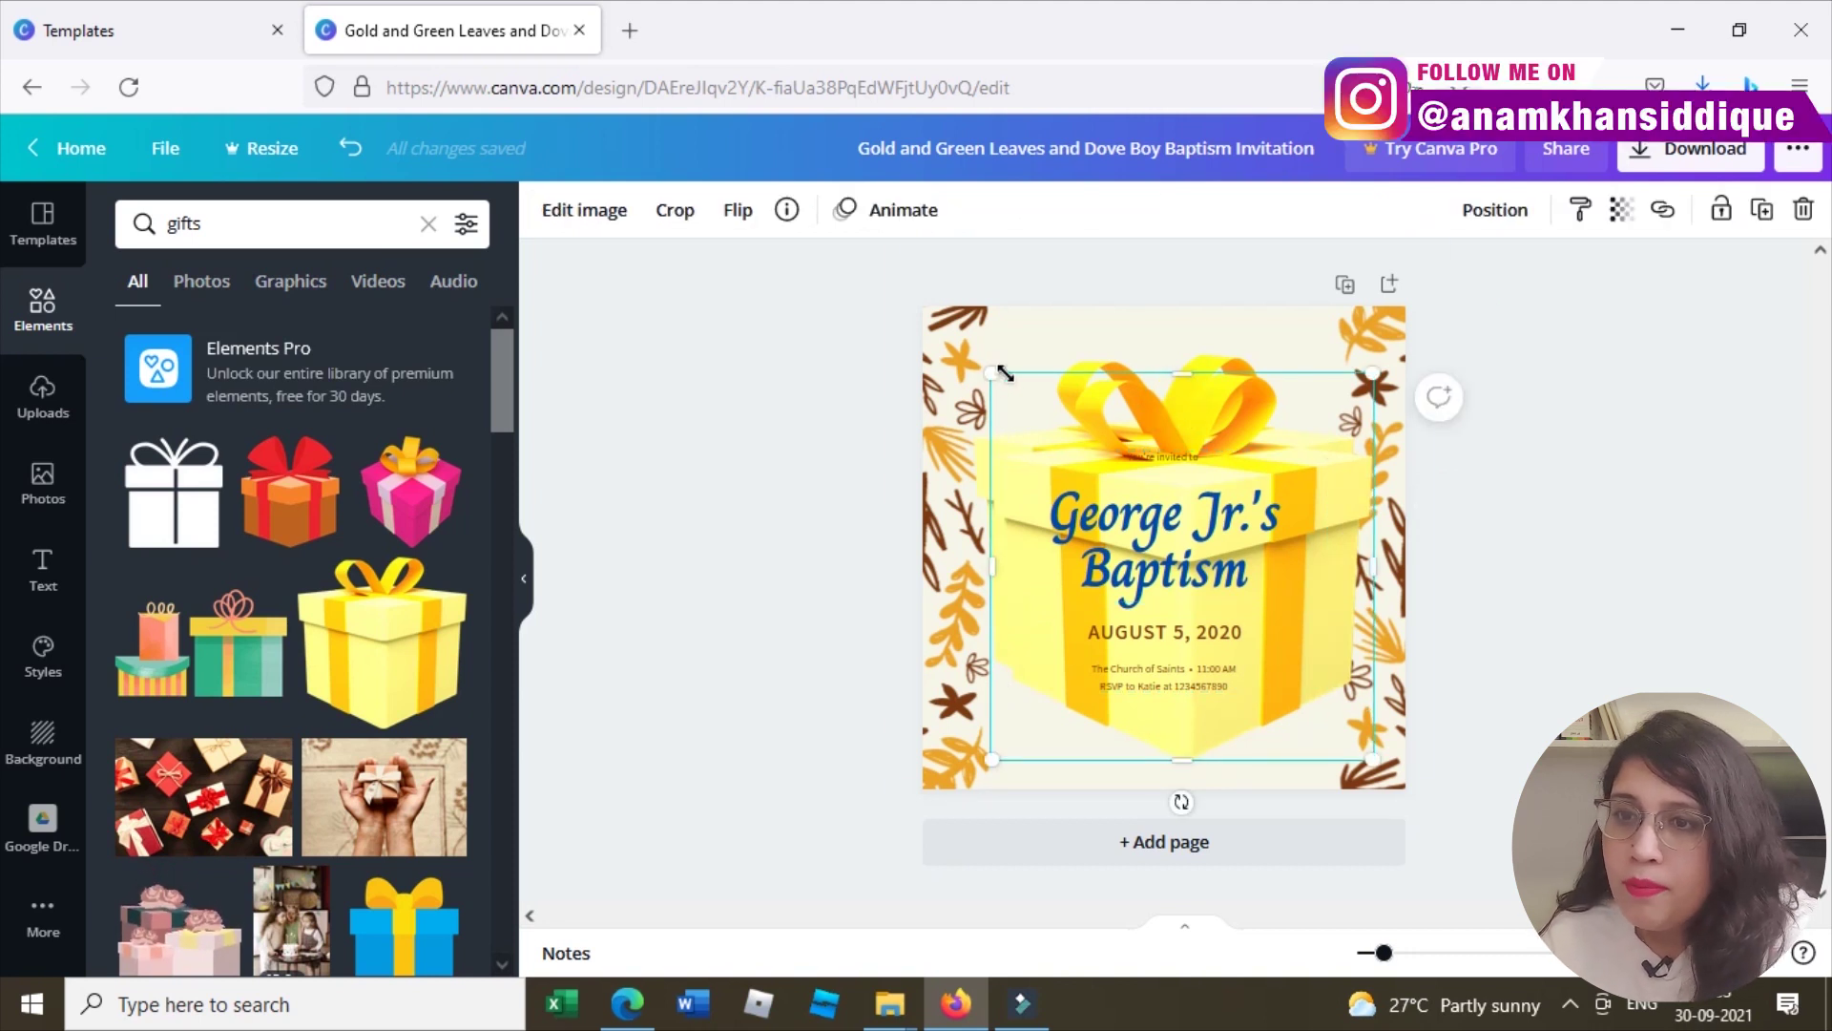
click(1126, 531)
click(1324, 389)
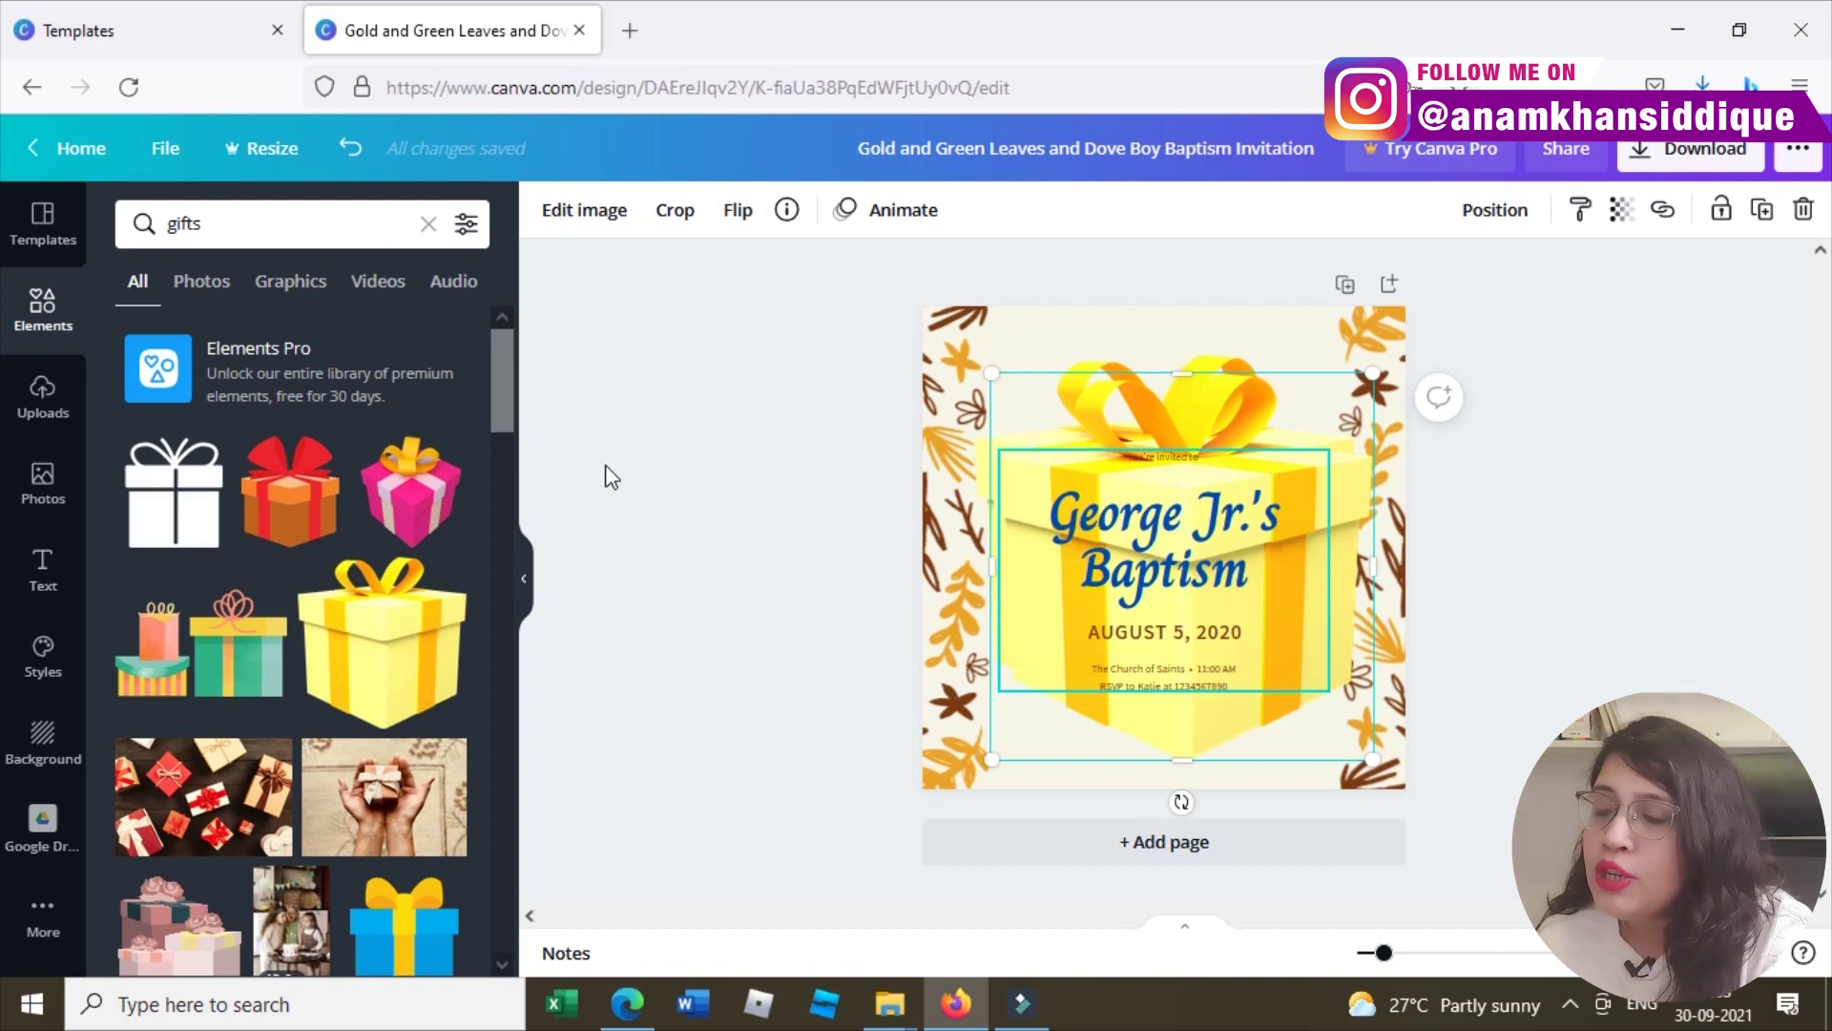
key(Tab)
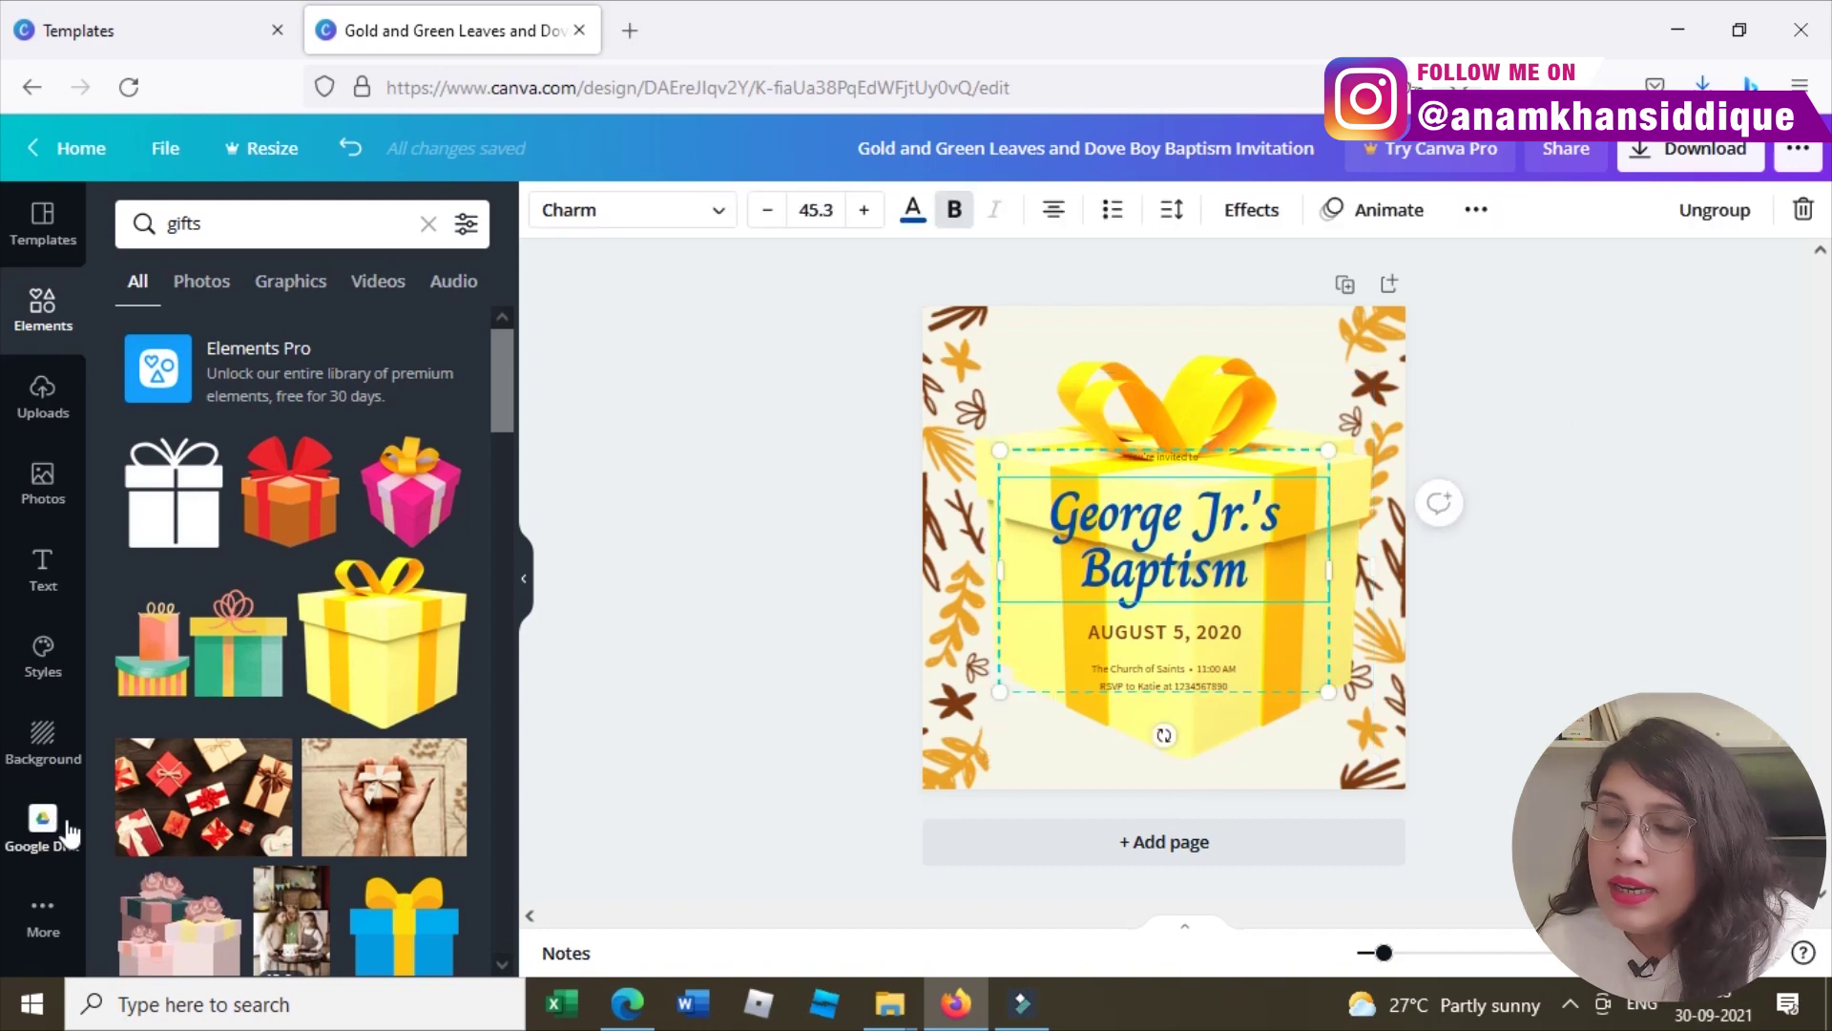
click(59, 496)
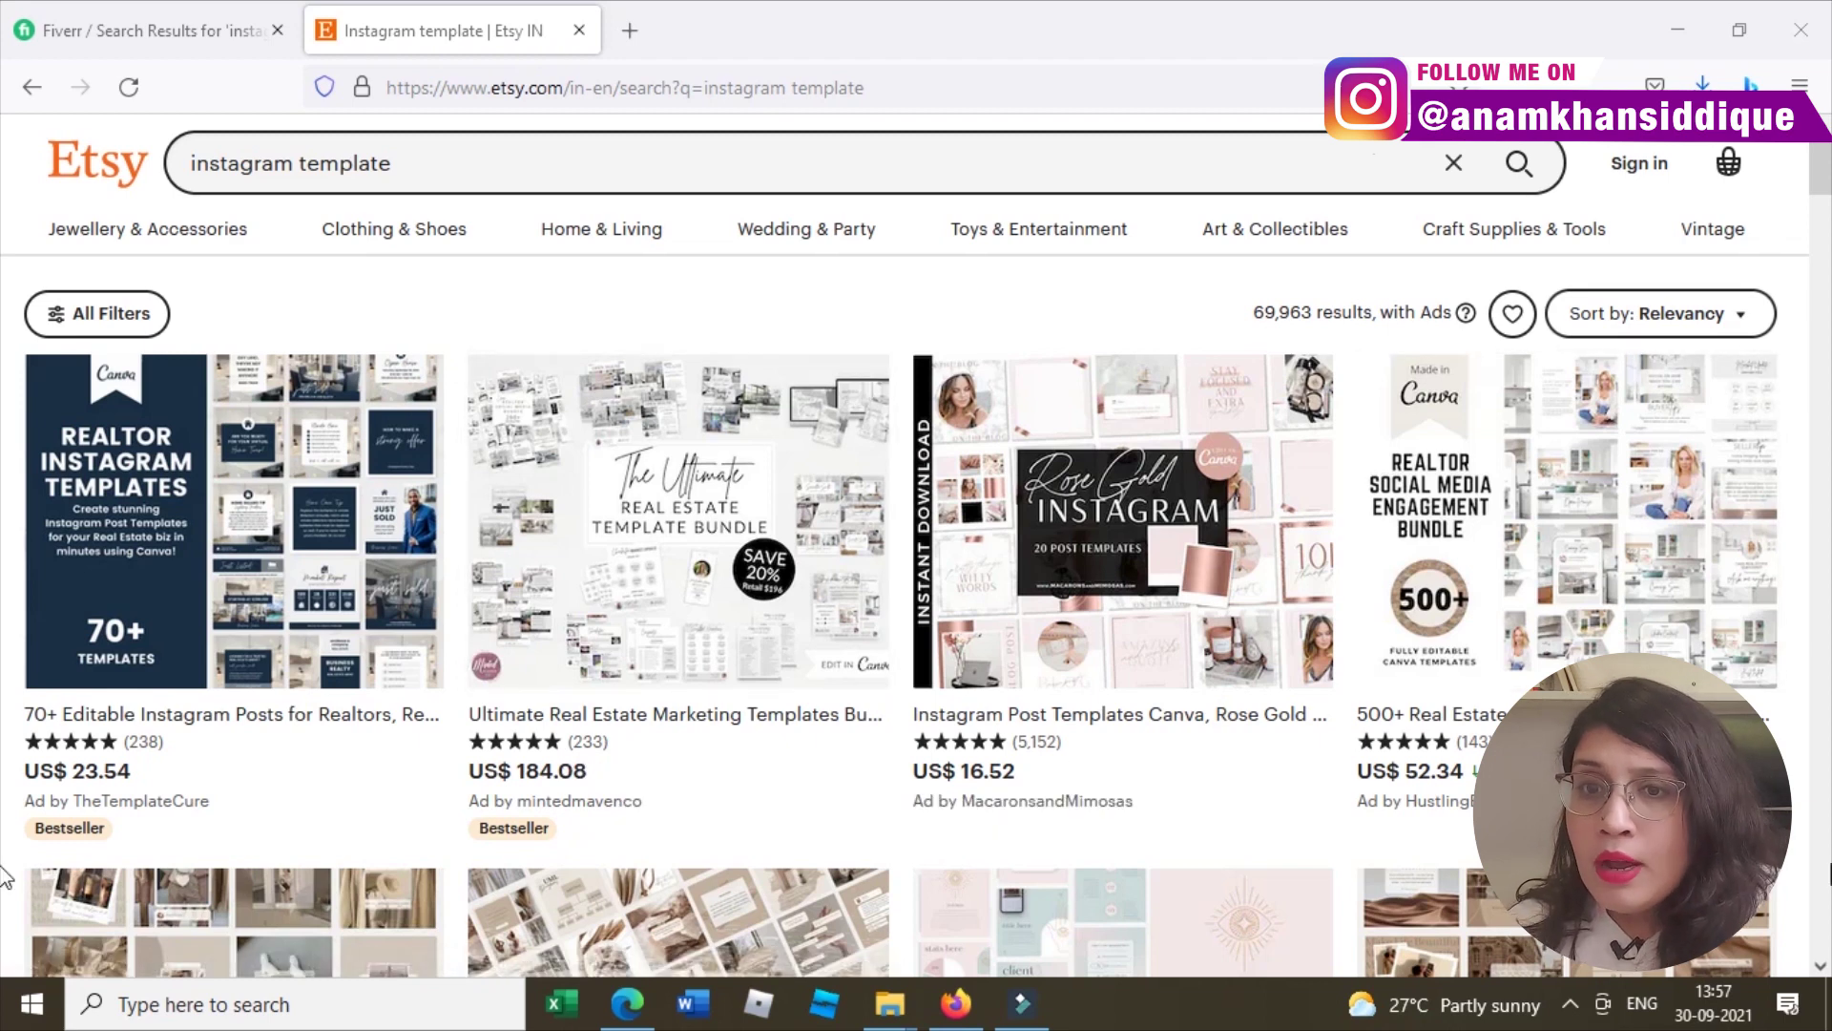
Step: Browse the instagram template listings on Etsy, and switch to the Fiverr results to examine the gigs and prices for the same search
scroll(5, 873, down, 7)
scroll(5, 876, down, 8)
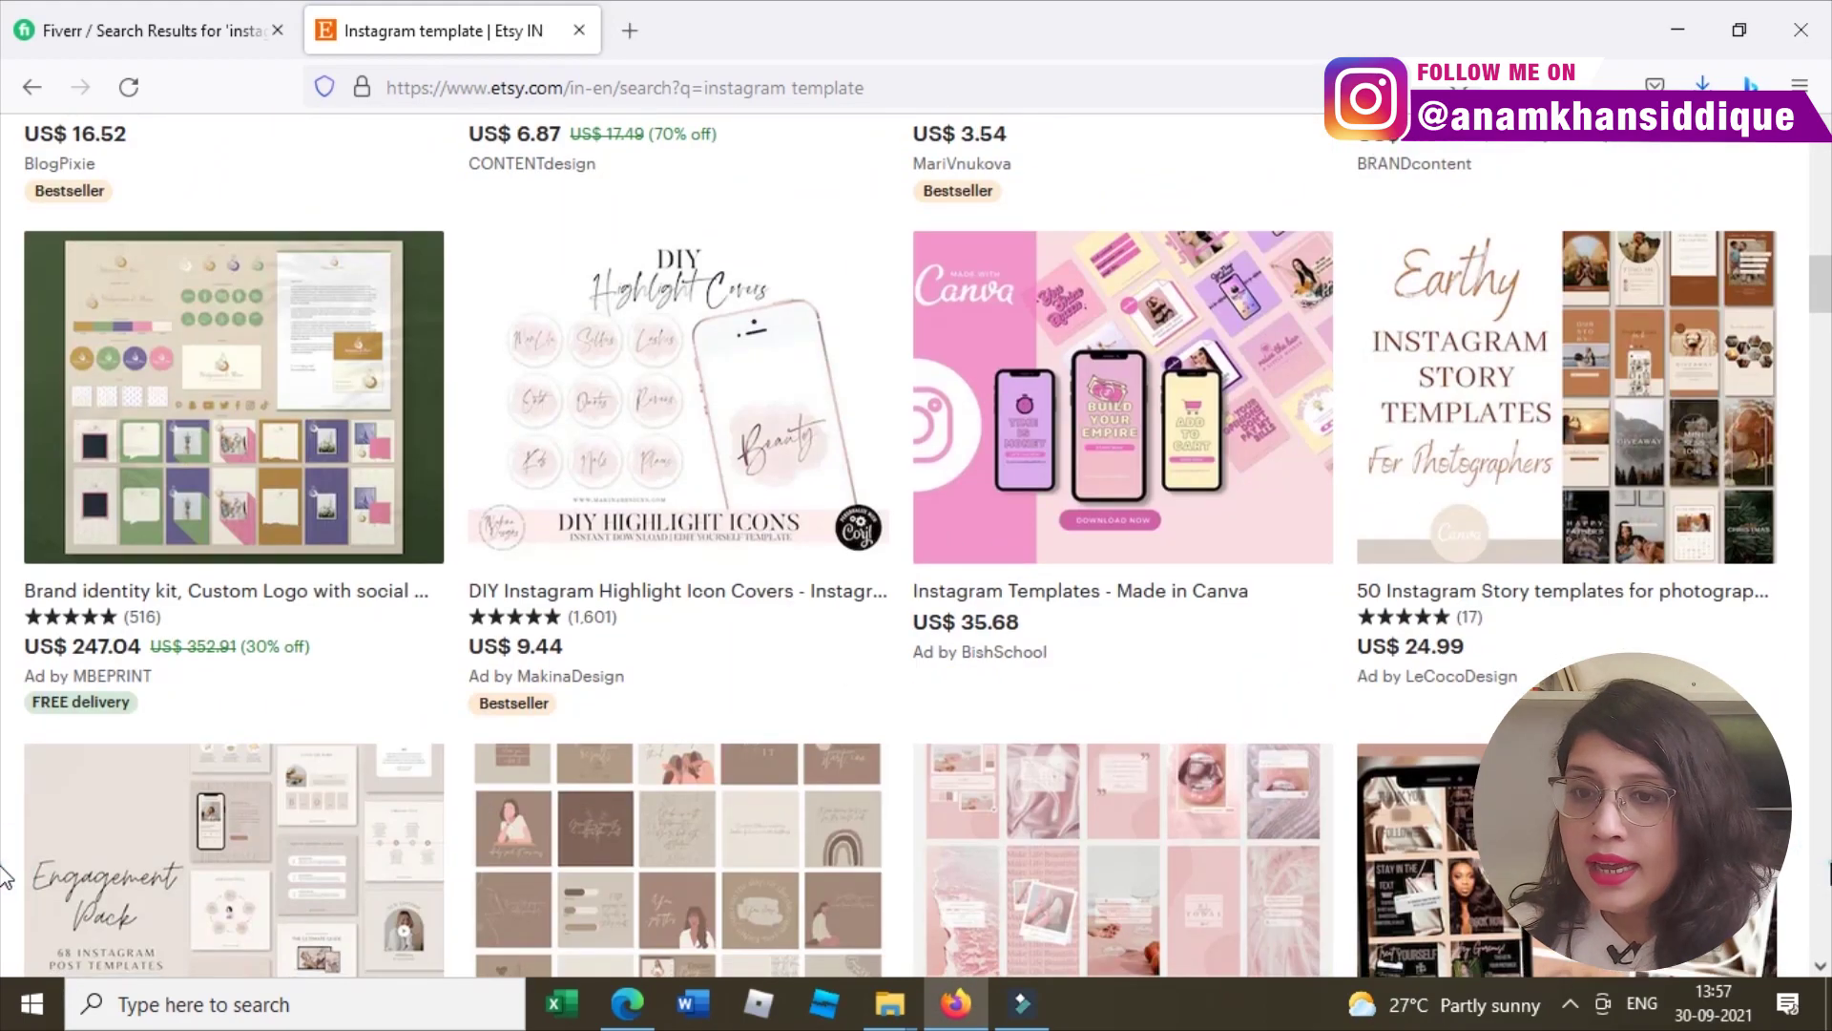
scroll(5, 875, down, 8)
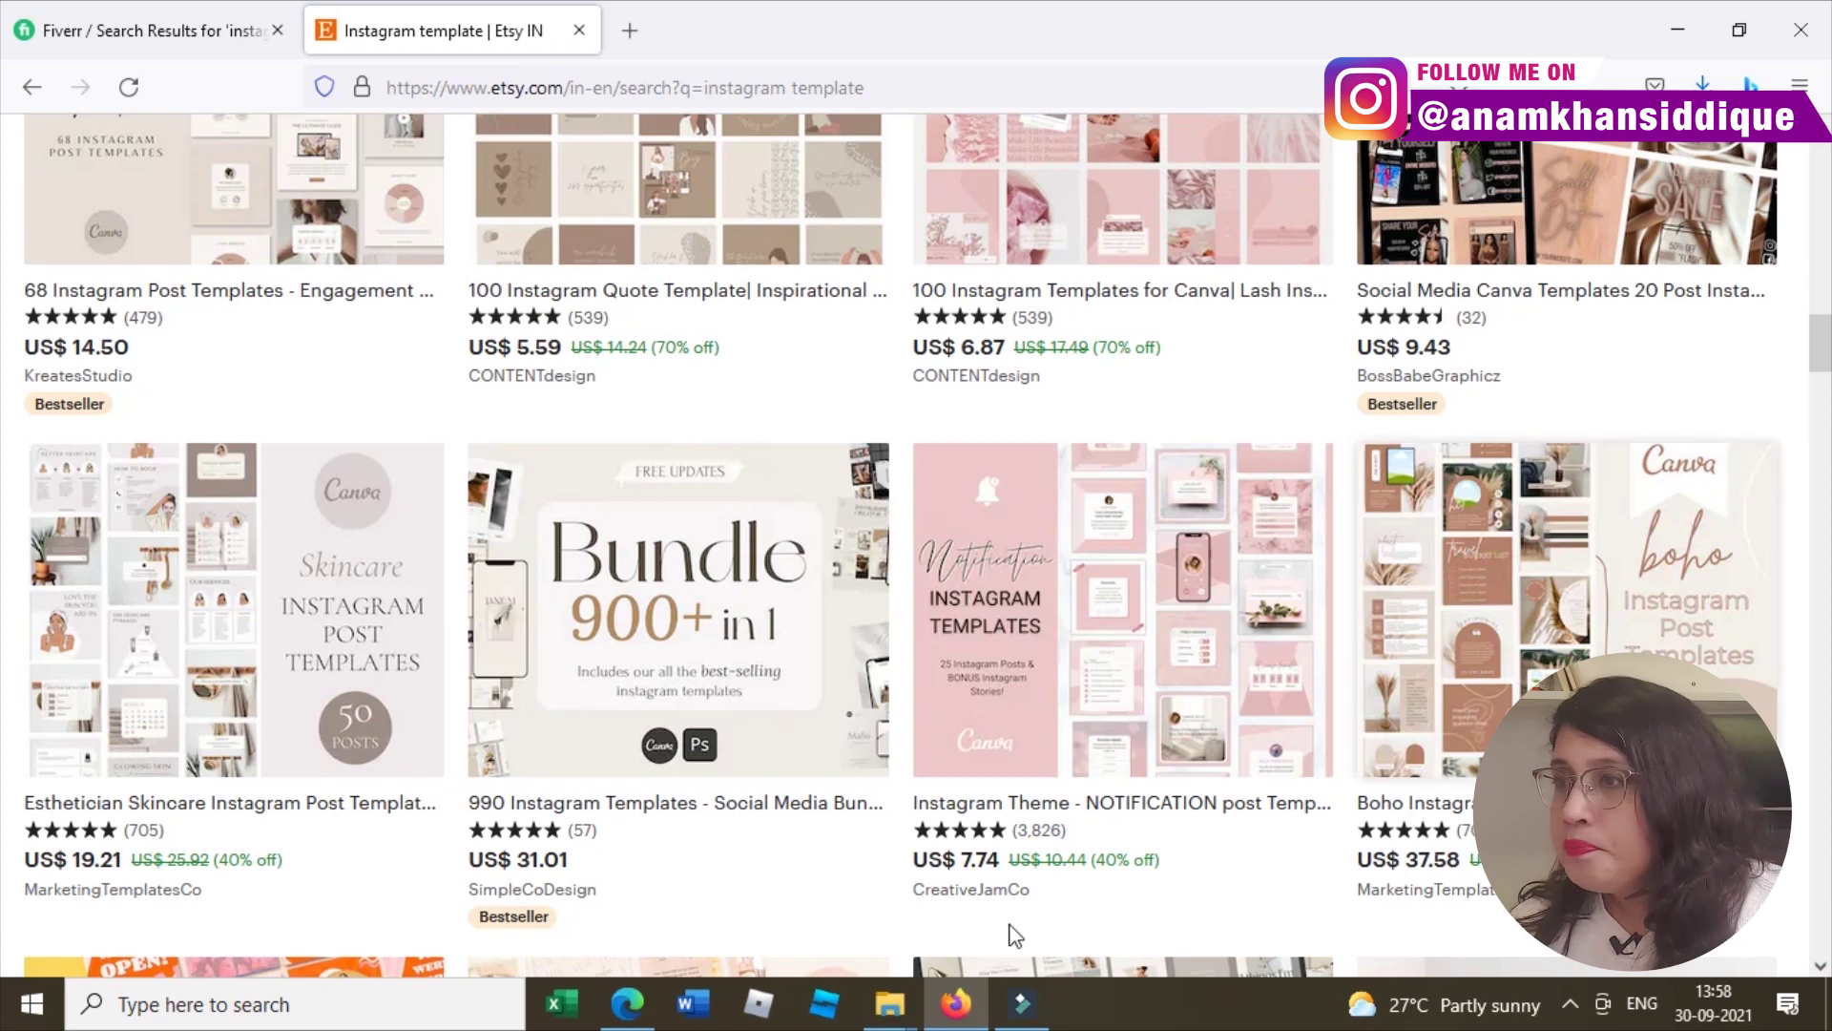
click(55, 38)
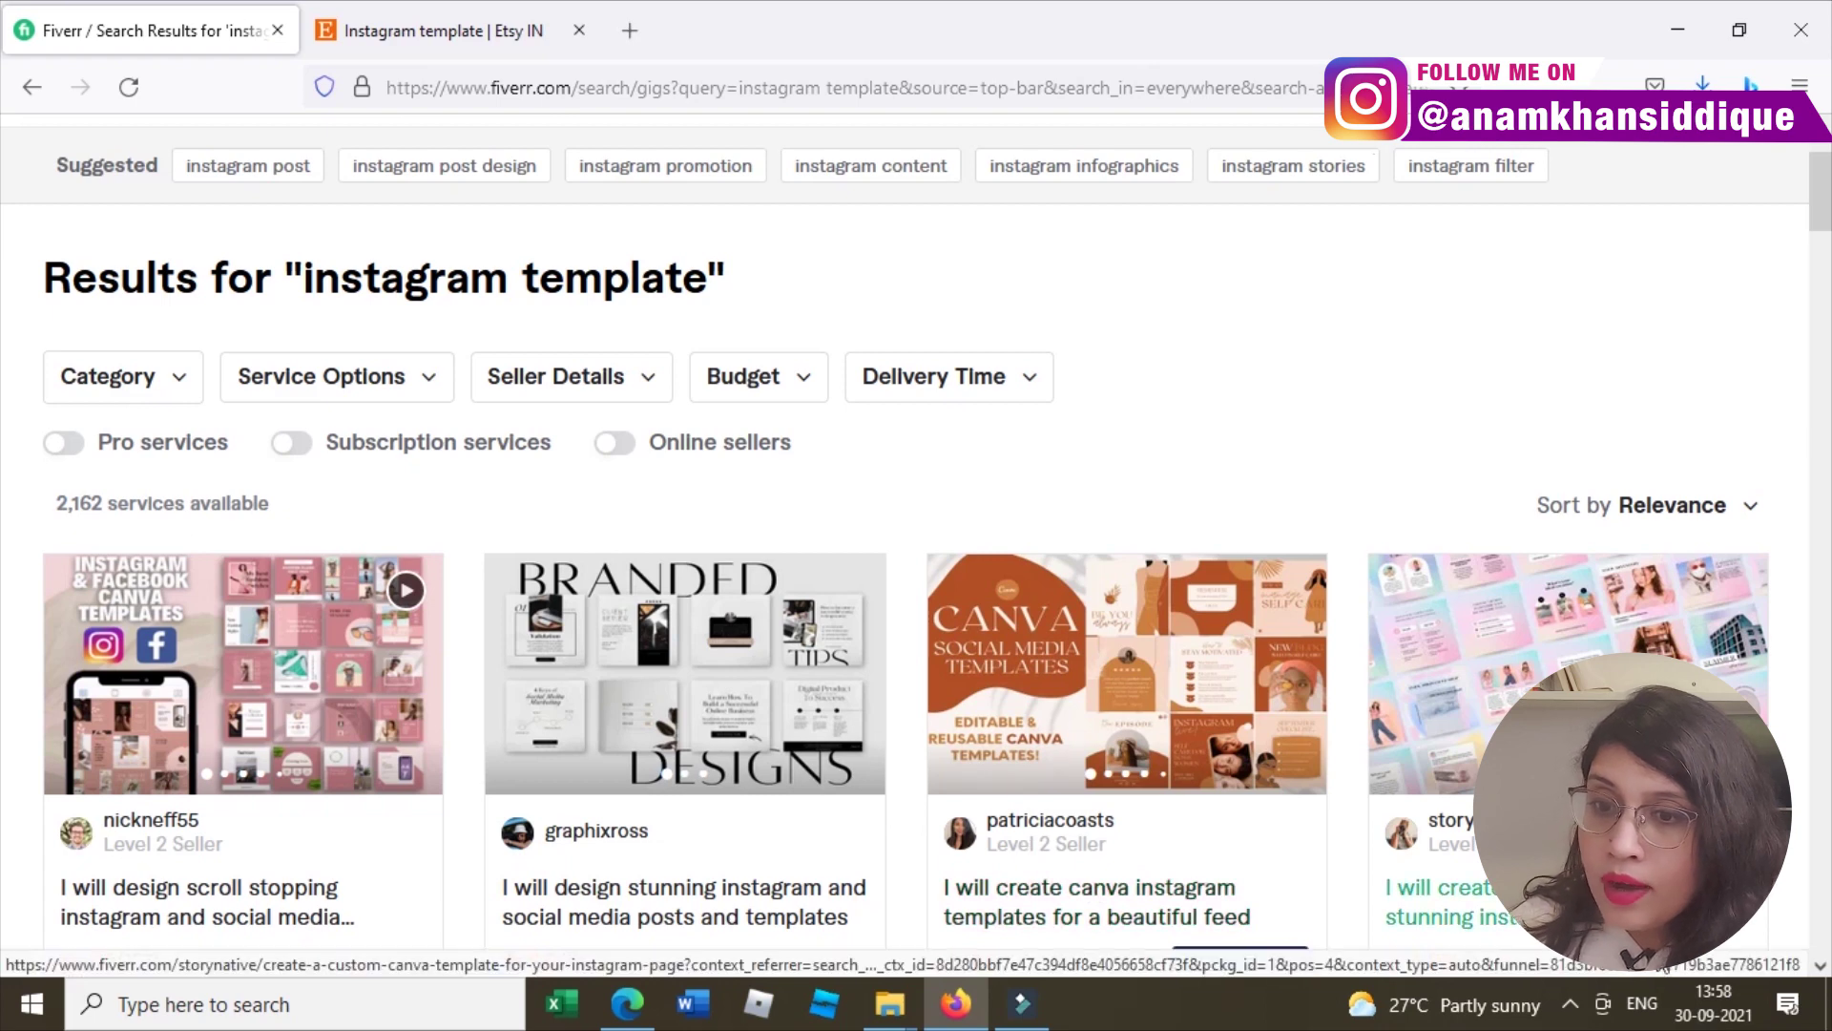
drag(1813, 968, 1813, 968)
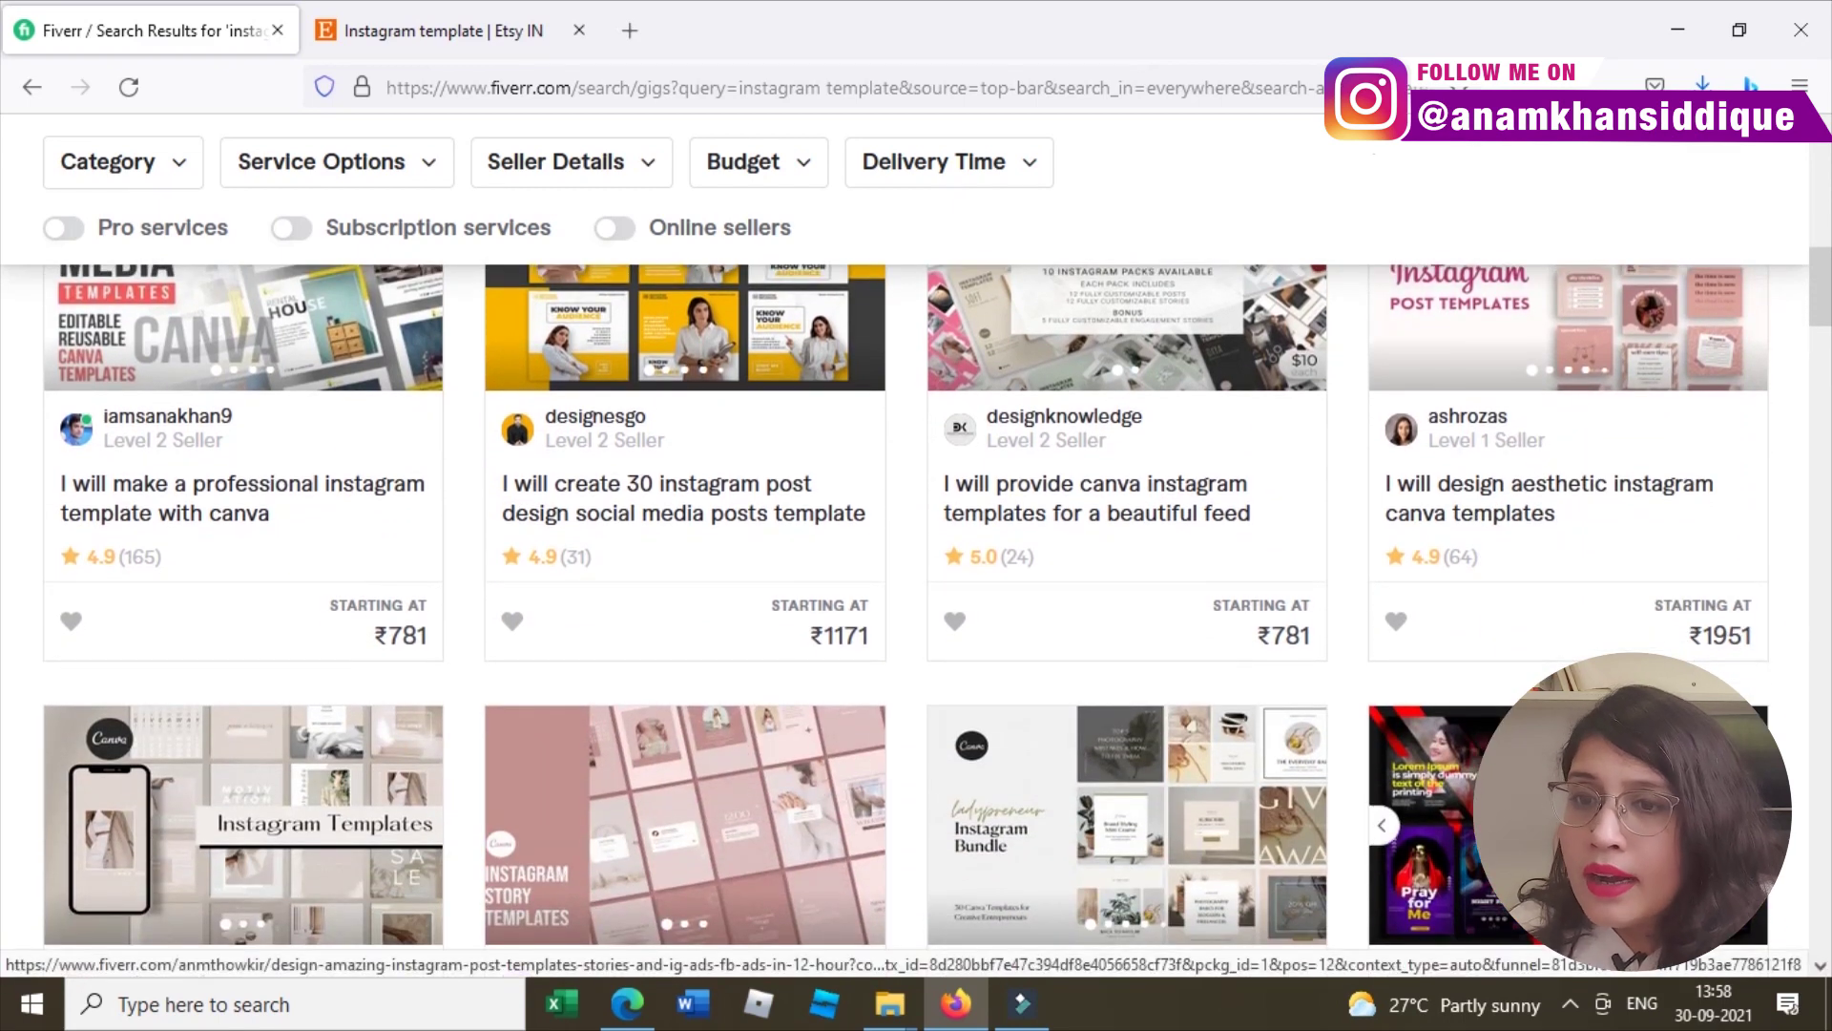
scroll(3, 974, down, 5)
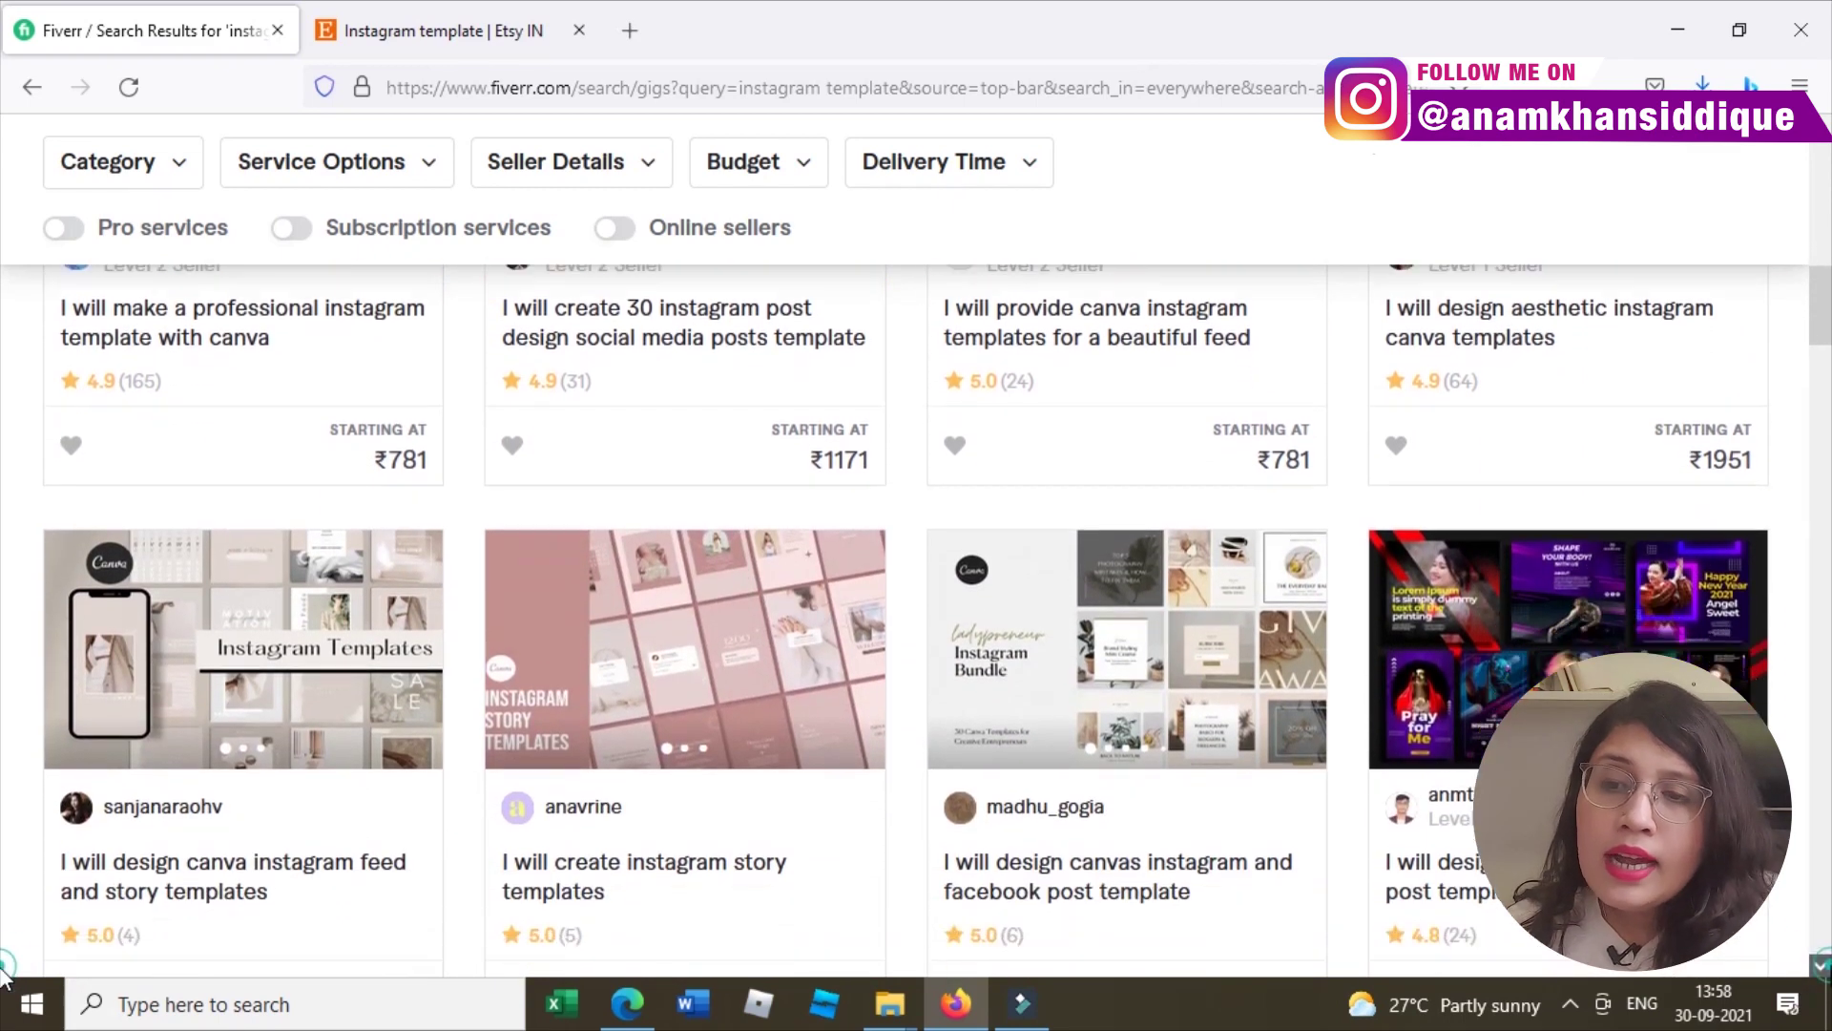
scroll(3, 974, down, 4)
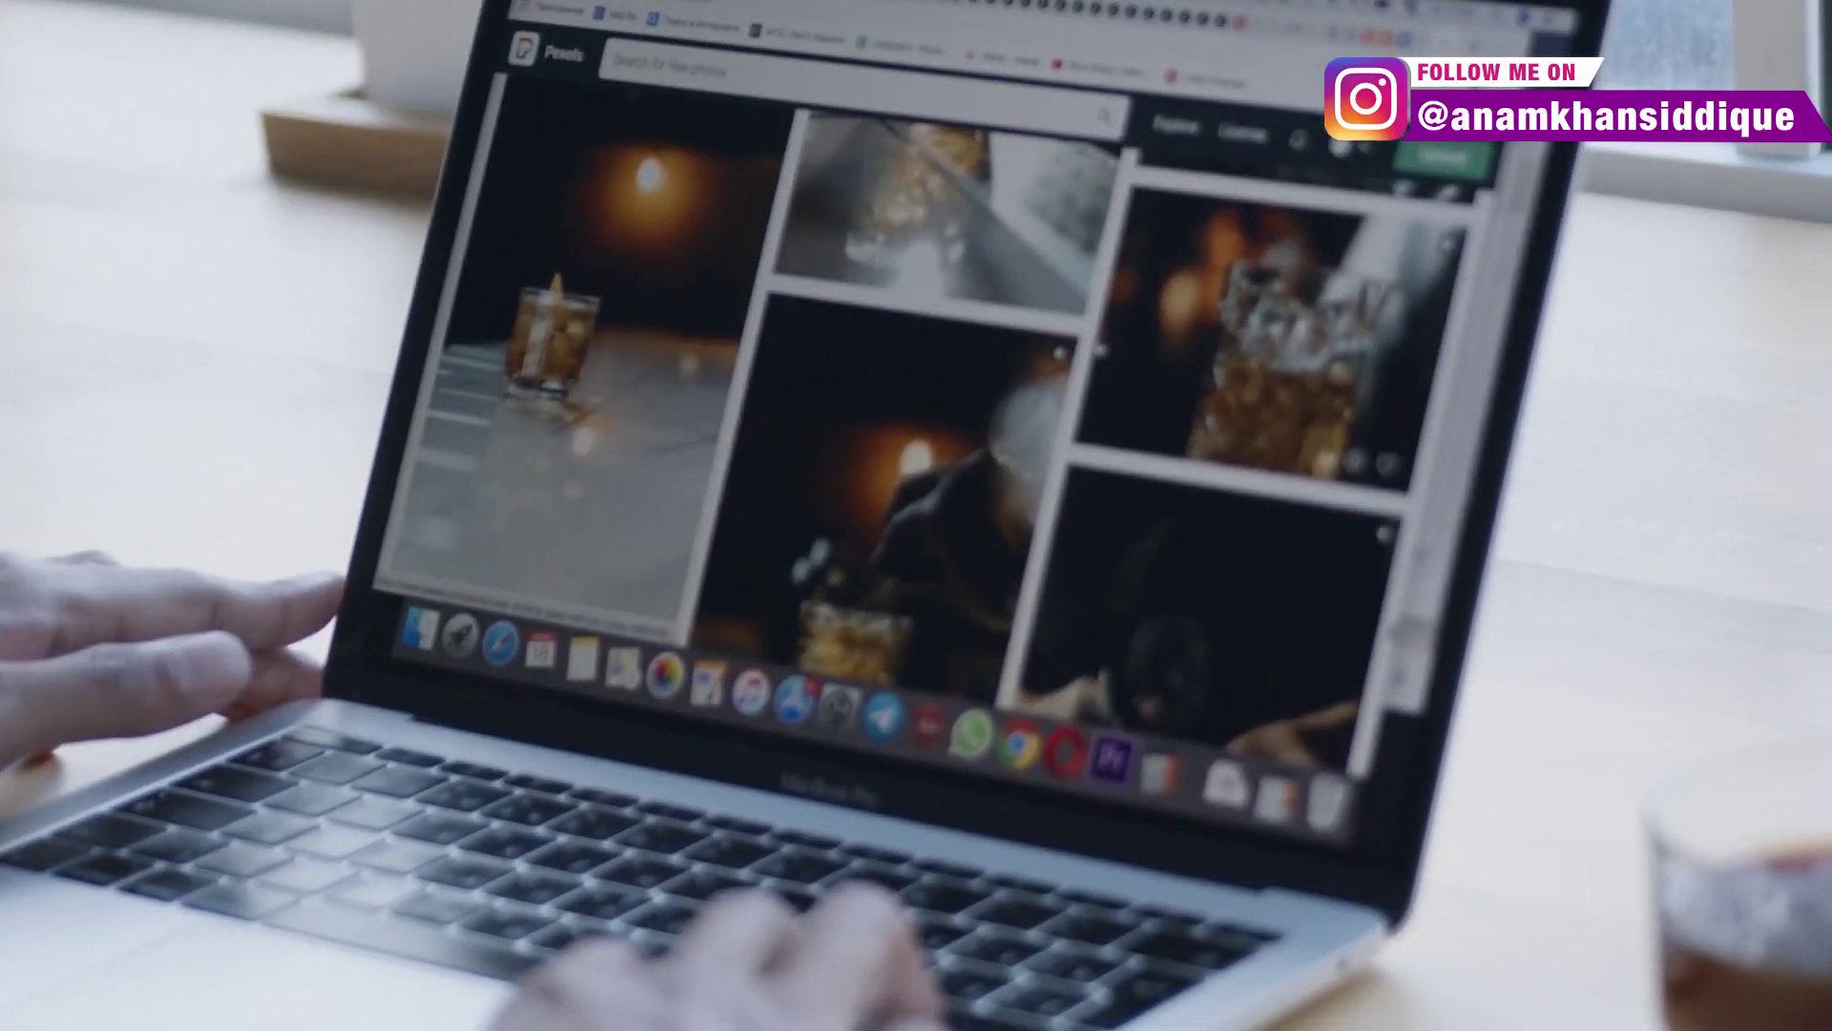
scroll(1099, 350, up, 3)
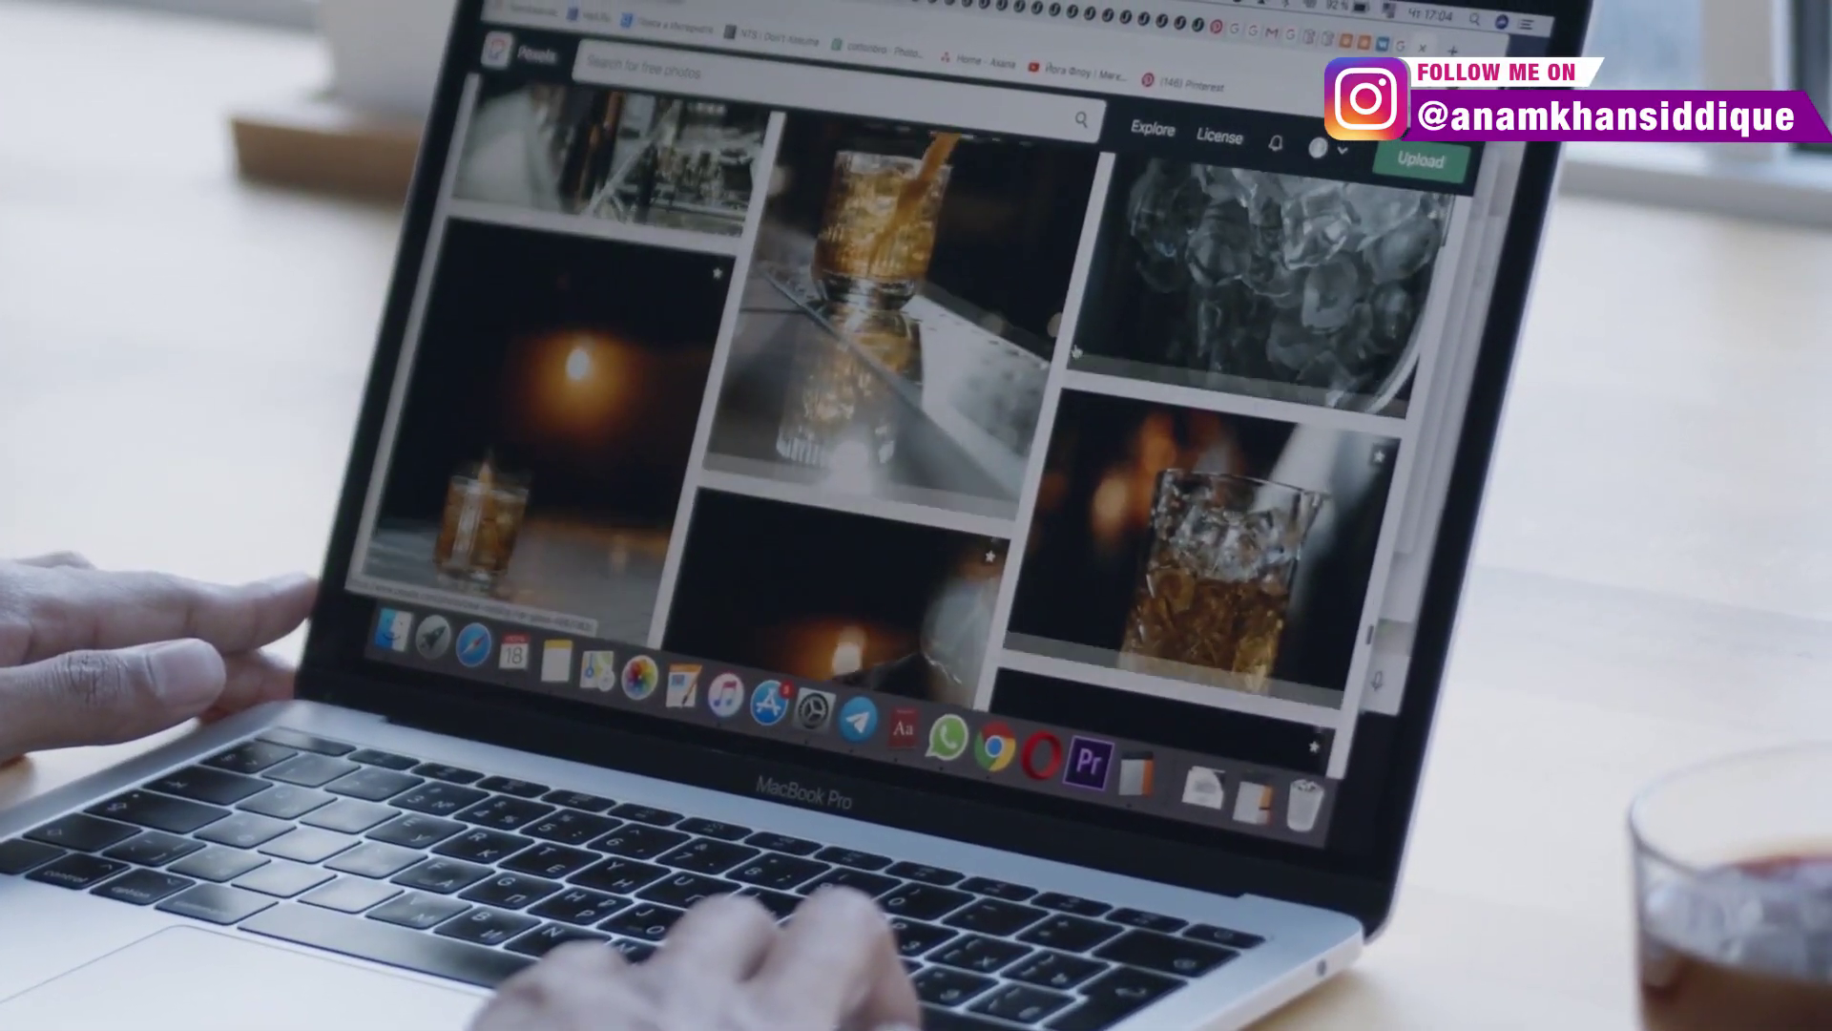
scroll(1110, 377, up, 4)
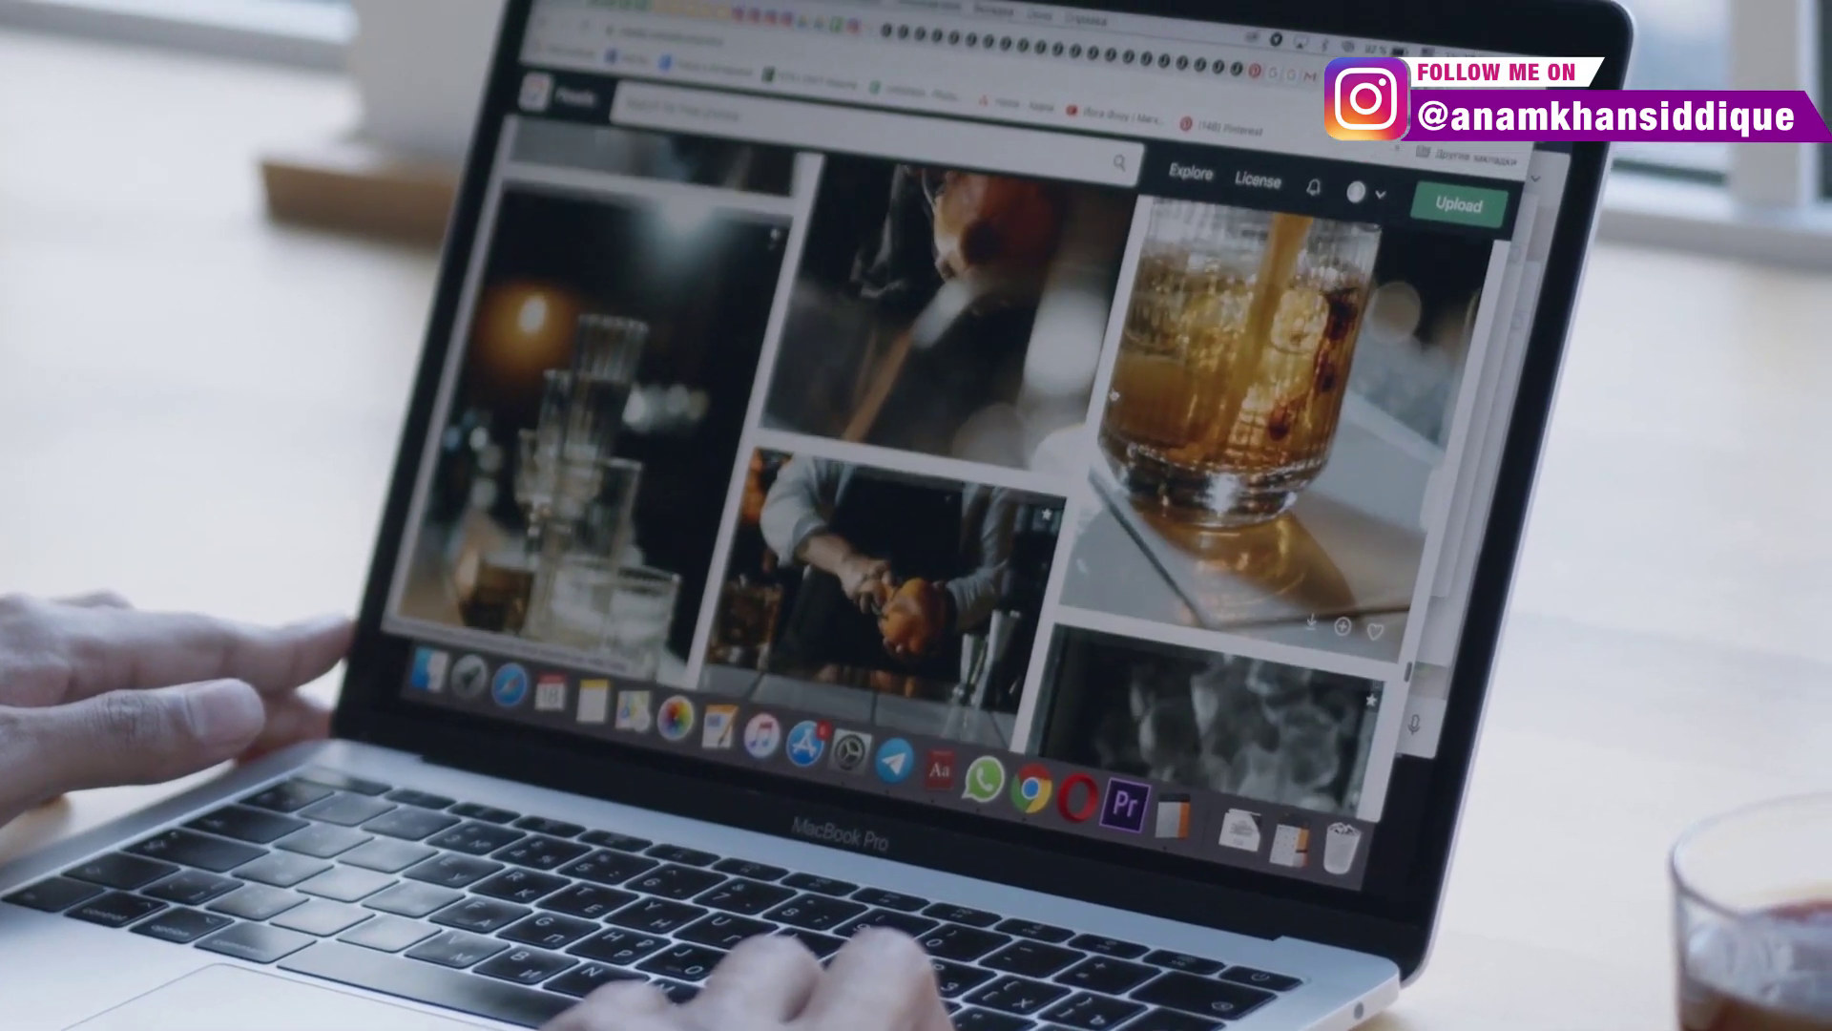
scroll(1093, 406, up, 2)
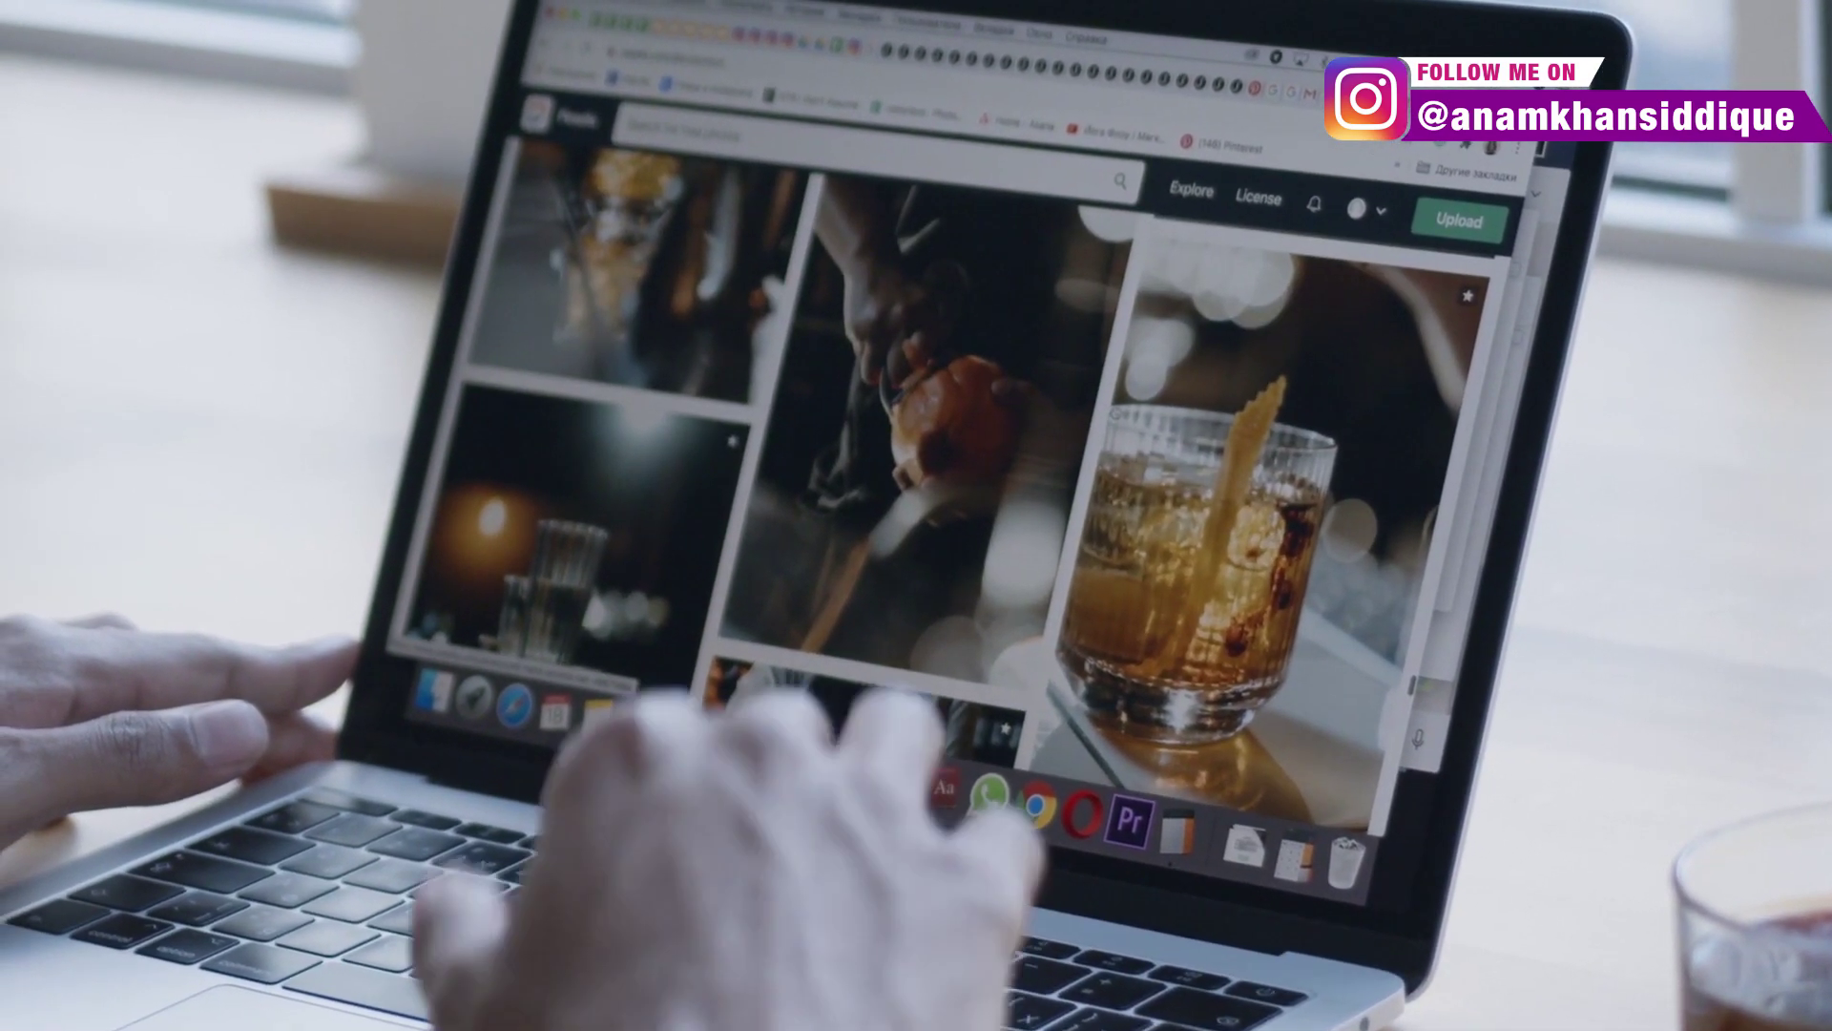